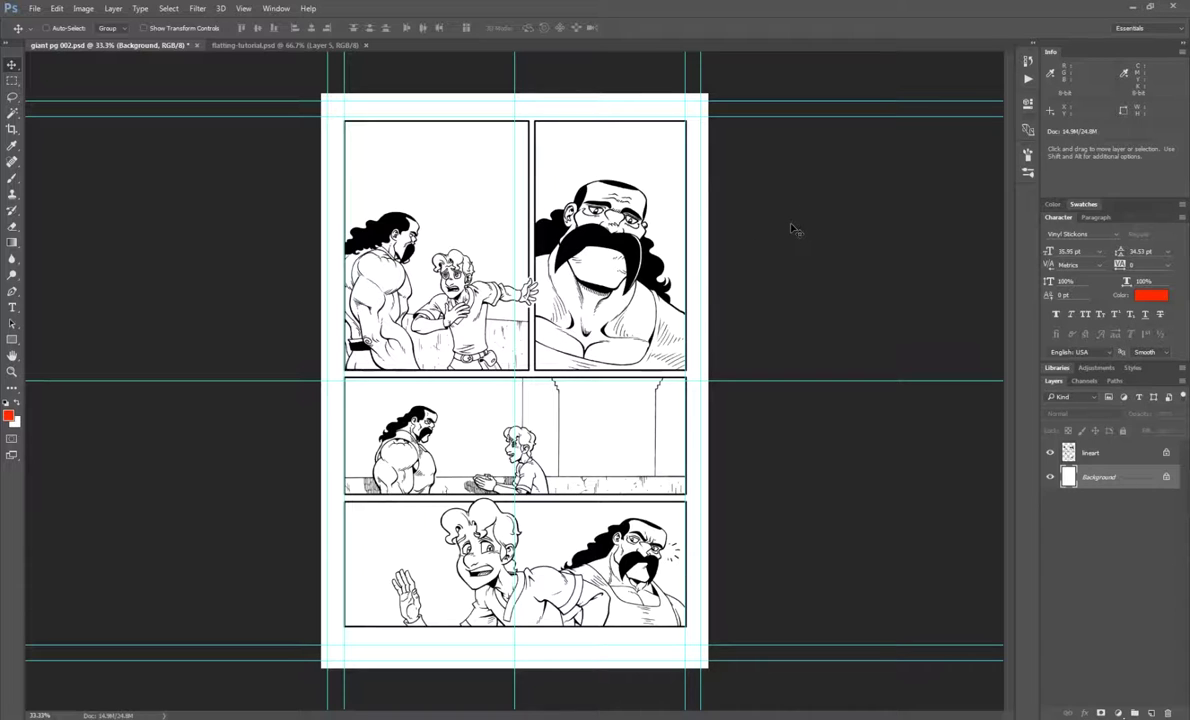
# Show the rulers and add a new layer named bg between the lineart and Background layers
pyautogui.hotkey('ctrl', 'r')
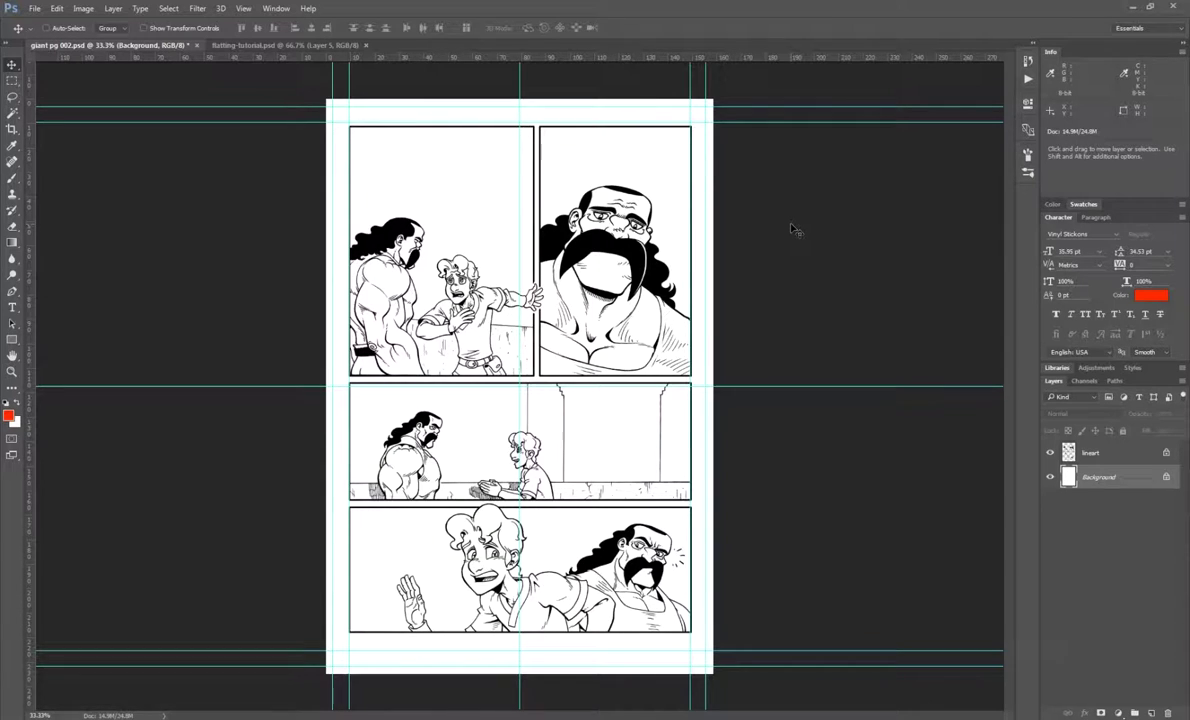
pyautogui.click(1152, 712)
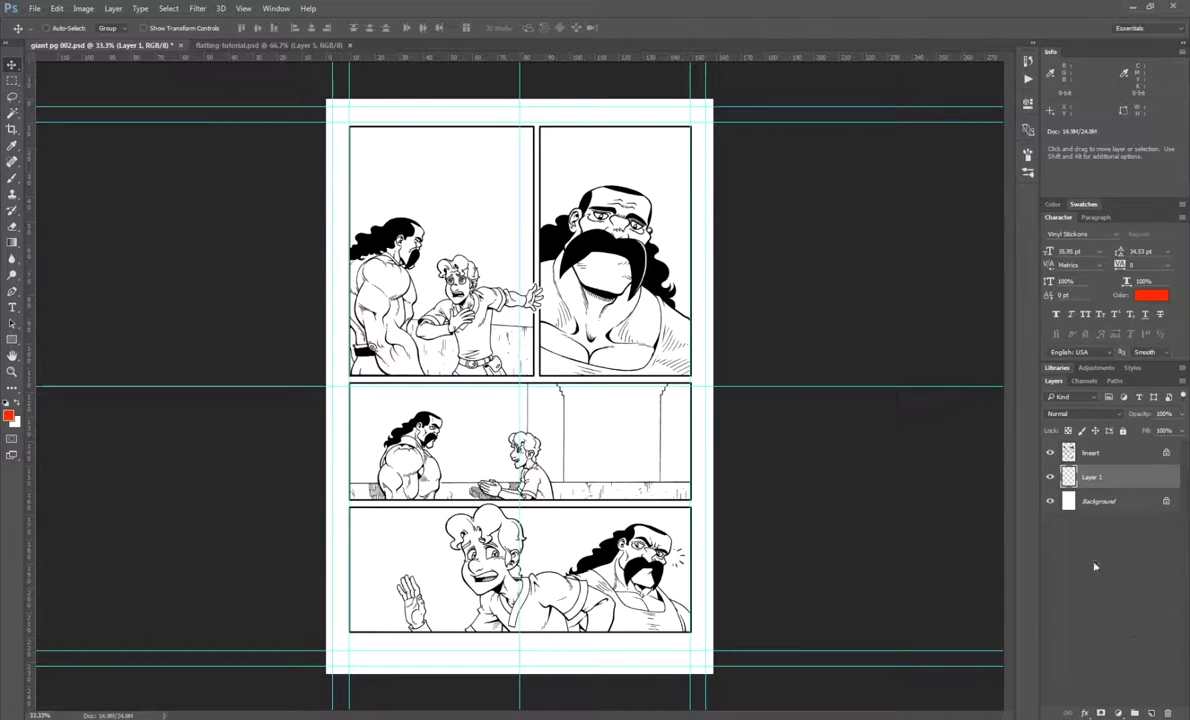
pyautogui.doubleClick(1091, 478)
pyautogui.write('bg')
pyautogui.press('Return')
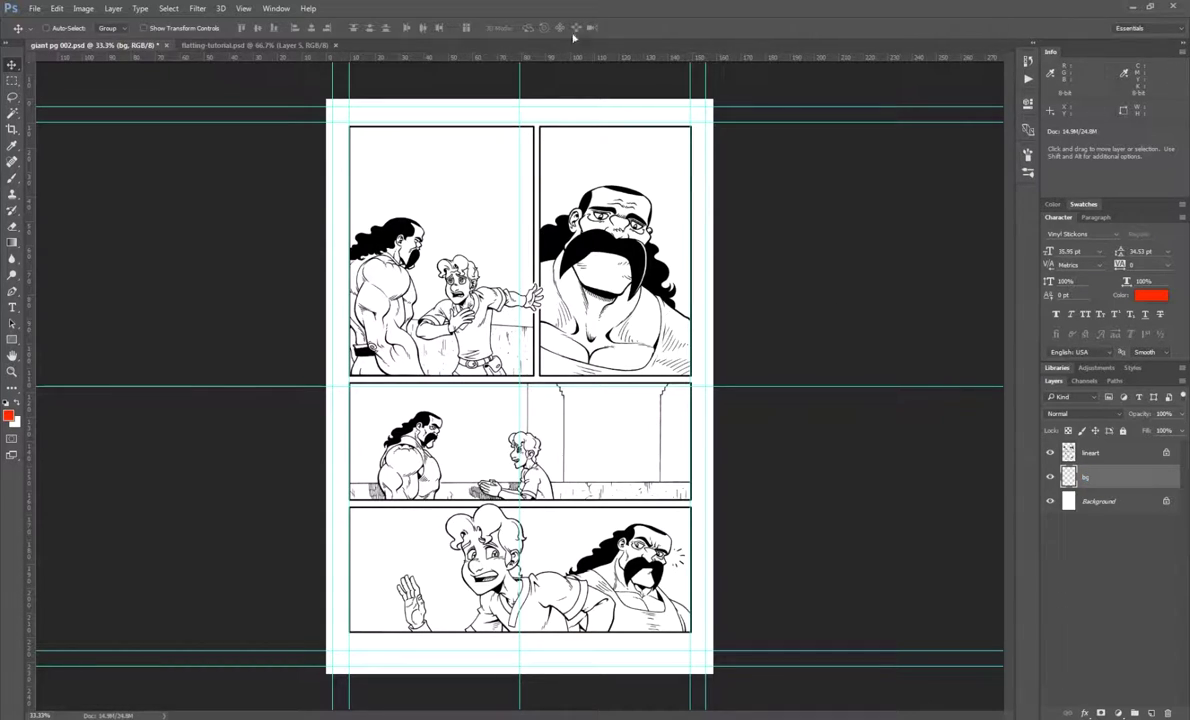
# Hide the guides over the comic page
pyautogui.press('ctrl')
pyautogui.hotkey('ctrl', ';')
pyautogui.hotkey('ctrl', ';')
pyautogui.hotkey('ctrl', ';')
pyautogui.hotkey('ctrl', ';')
pyautogui.hotkey('ctrl', ';')
pyautogui.hotkey('ctrl', ';')
pyautogui.hotkey('ctrl', ';')
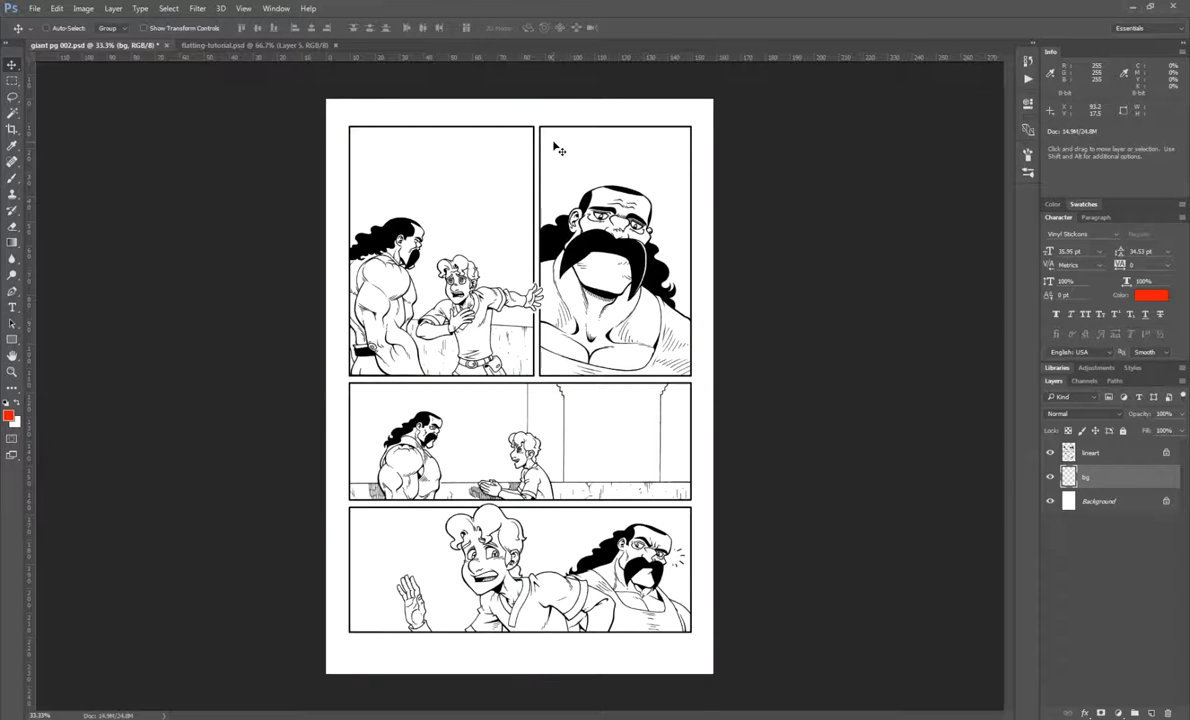
pyautogui.press('m')
pyautogui.moveTo(431, 153); pyautogui.dragTo(526, 252)
pyautogui.click(500, 170)
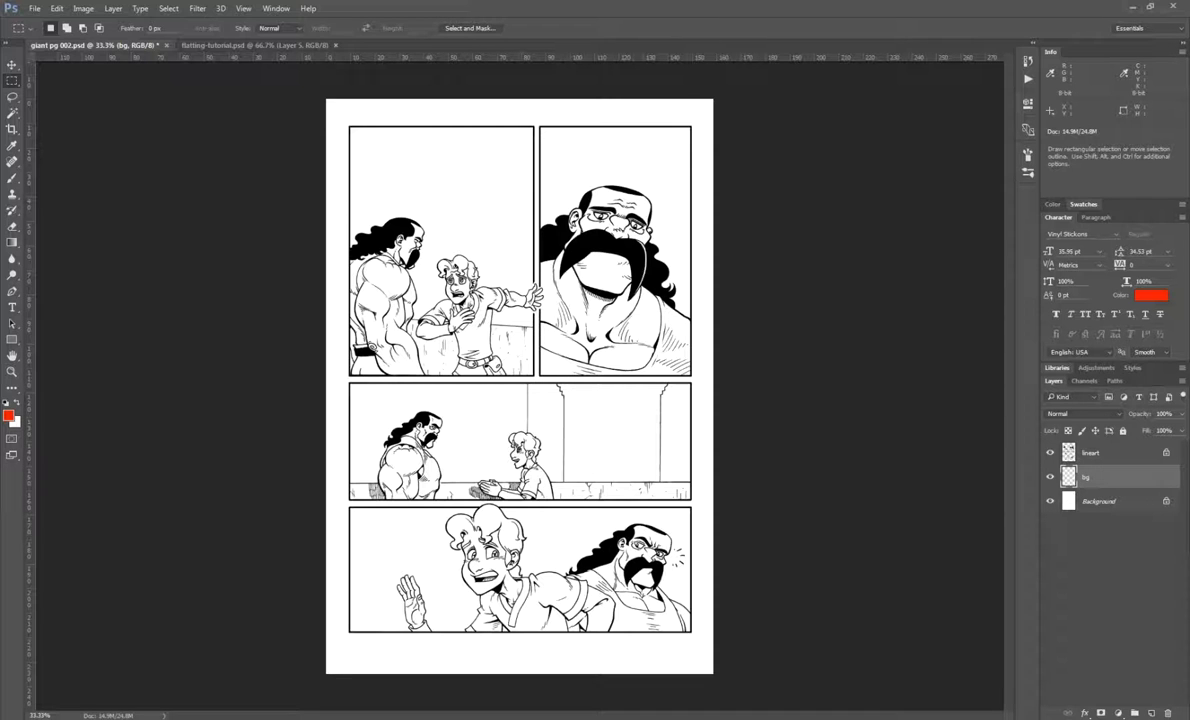
# Bring the Giant - Color Key 2.pdf window beside the comic page to consult the color swatches for Ghesh
pyautogui.moveTo(5, 150); pyautogui.dragTo(550, 188)
pyautogui.hotkey('ctrl', 'd')
pyautogui.press('space')
pyautogui.moveTo(225, 245); pyautogui.dragTo(483, 199)
pyautogui.moveTo(279, 272); pyautogui.dragTo(394, 313)
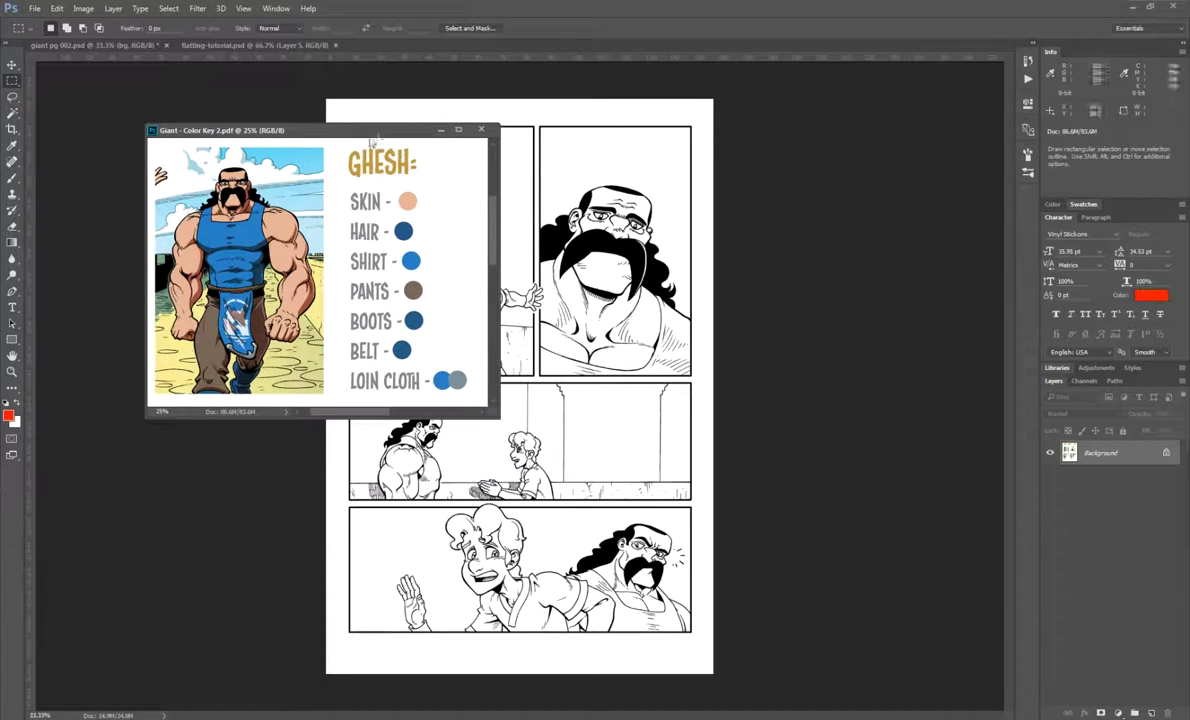
pyautogui.moveTo(366, 139); pyautogui.dragTo(961, 116)
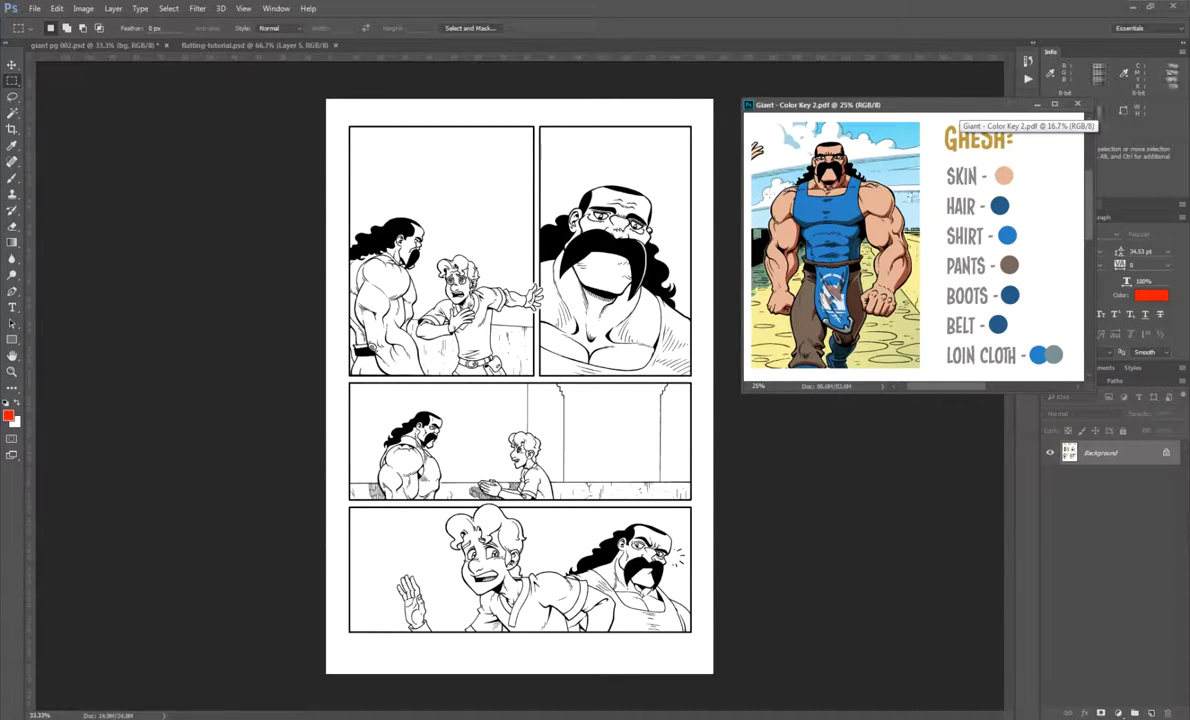
pyautogui.moveTo(962, 116); pyautogui.dragTo(977, 123)
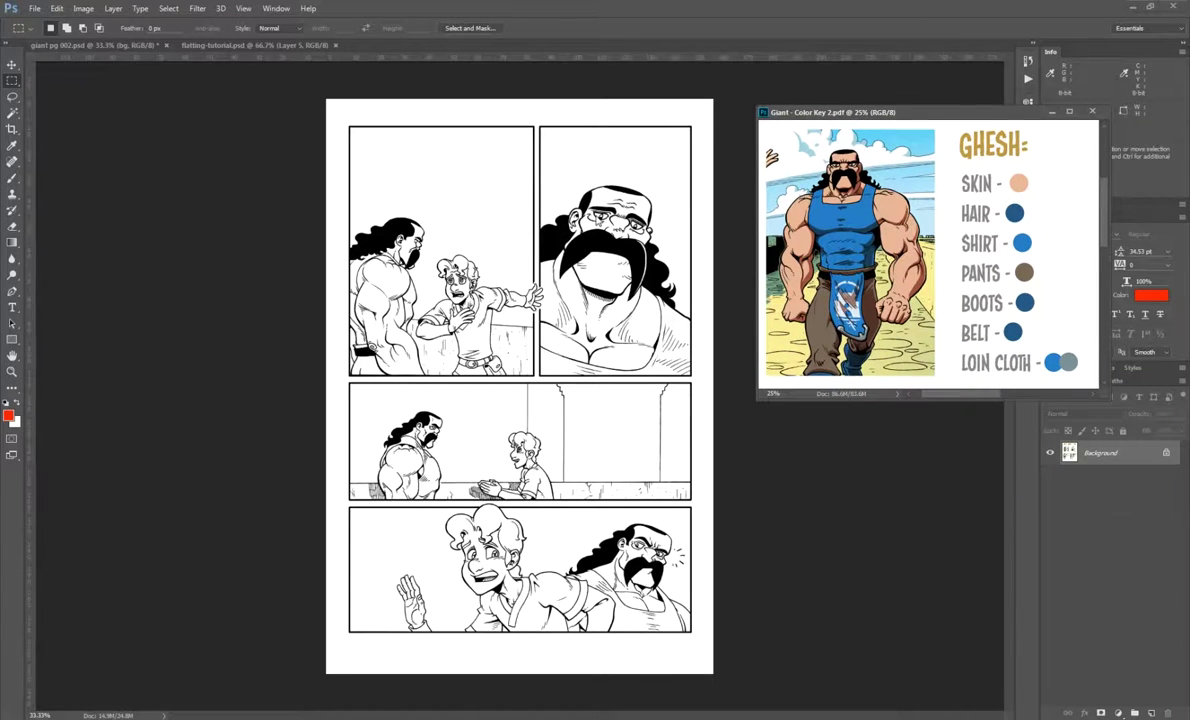
pyautogui.click(627, 138)
pyautogui.moveTo(662, 153); pyautogui.dragTo(403, 358)
pyautogui.click(523, 133)
pyautogui.moveTo(477, 132); pyautogui.dragTo(644, 285)
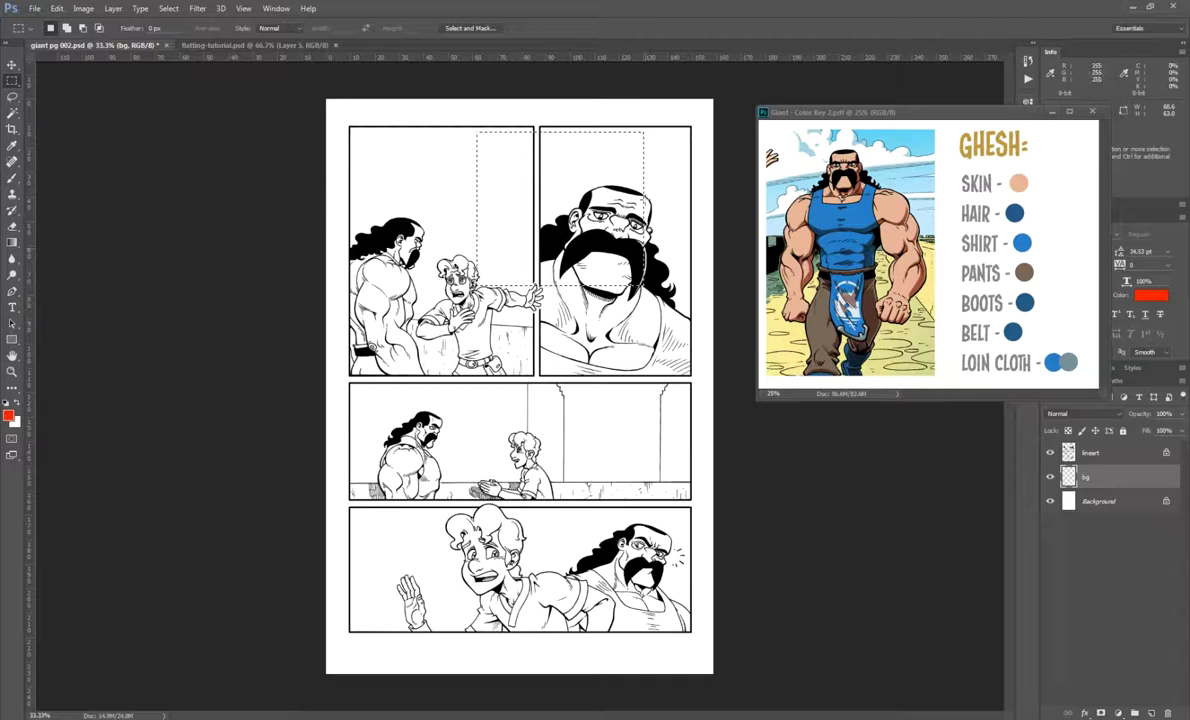
pyautogui.hotkey('ctrl', 'd')
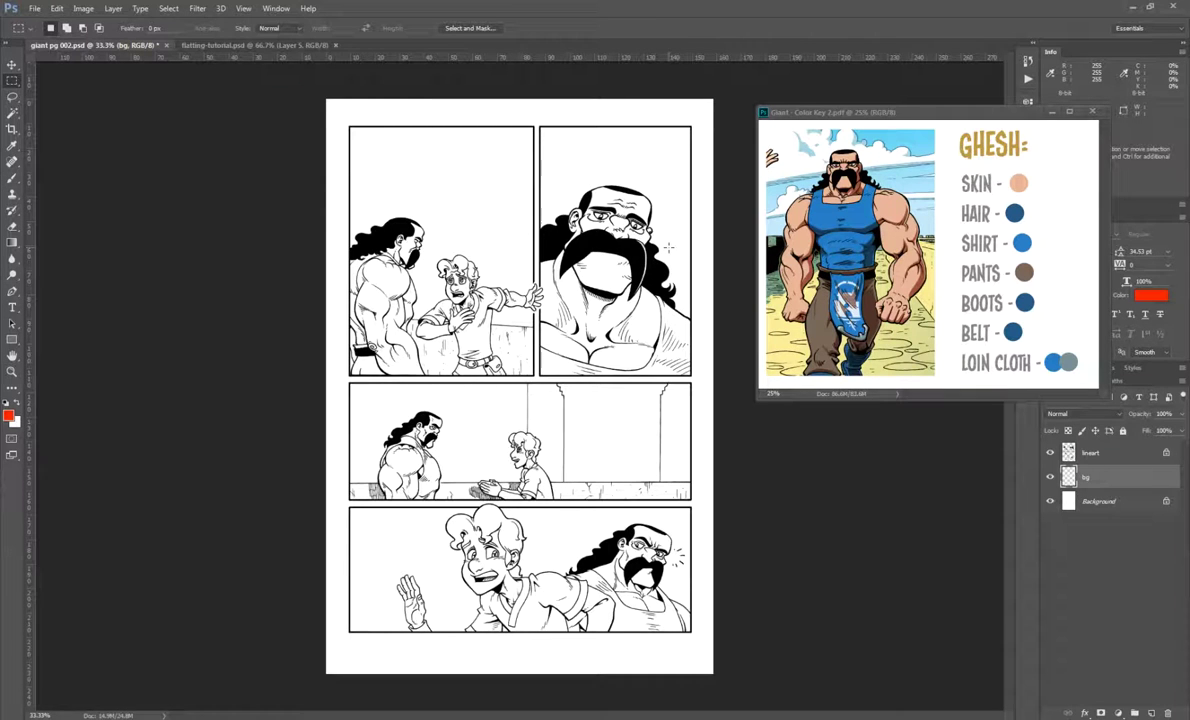
# Move the color key window completely off the comic page's workspace
pyautogui.moveTo(870, 112); pyautogui.dragTo(862, 107)
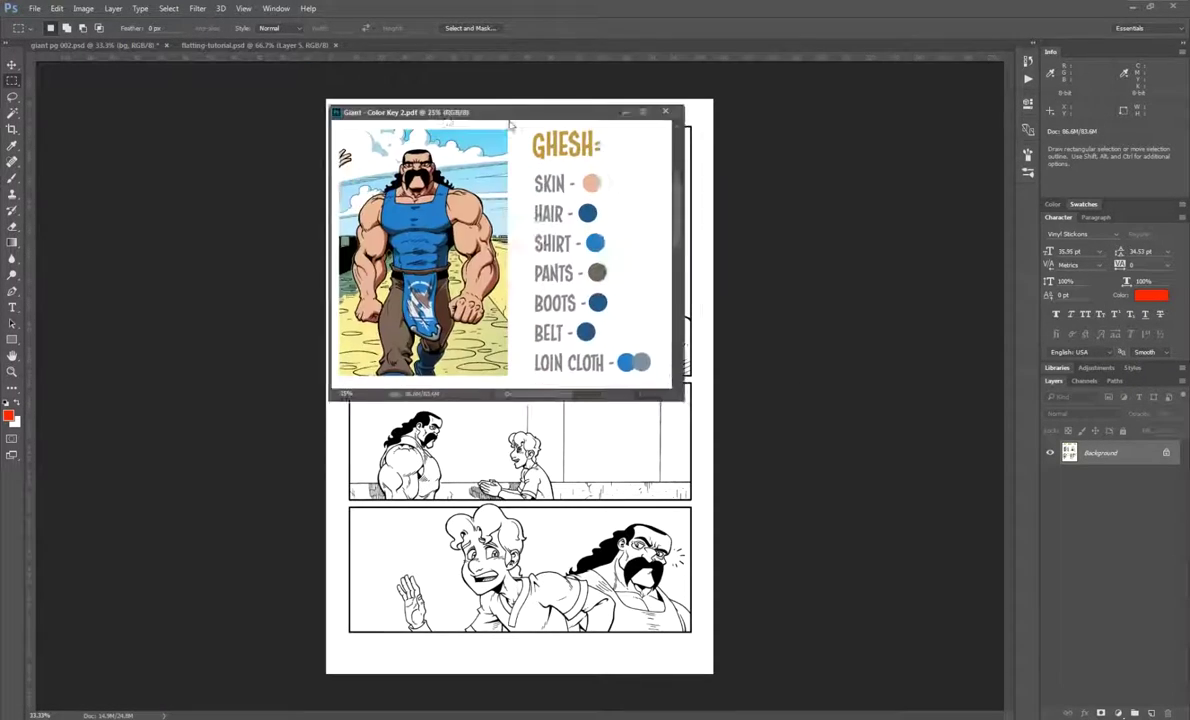
pyautogui.moveTo(444, 111); pyautogui.dragTo(859, 100)
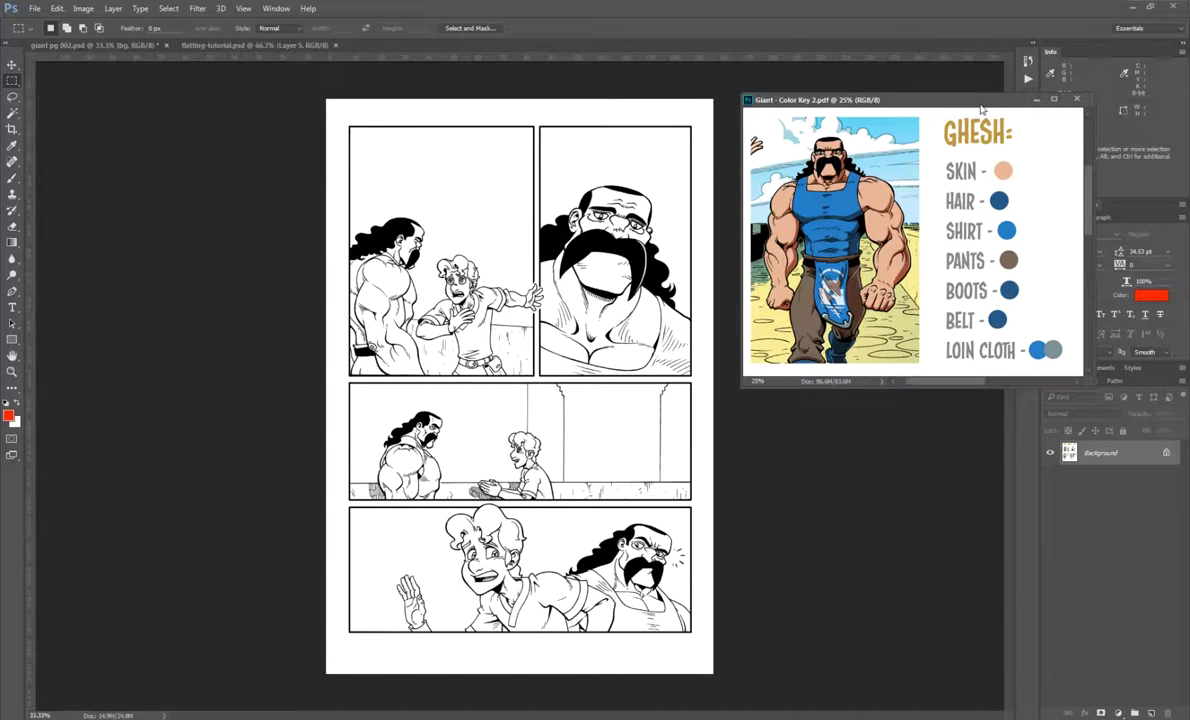
pyautogui.moveTo(978, 102); pyautogui.dragTo(0, 107)
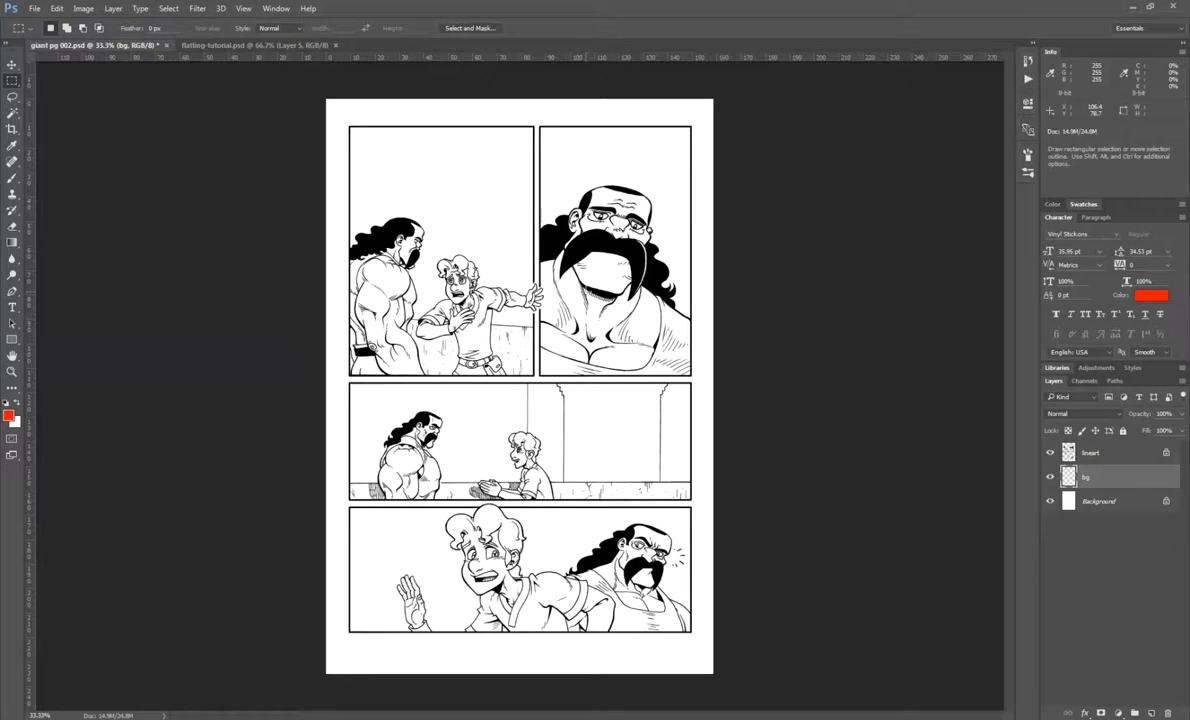
# Make a rectangular selection around the first panel, following the middle of its black border, with the bg layer active
pyautogui.hotkey('ctrl', '+')
pyautogui.hotkey('ctrl', '+')
pyautogui.hotkey('ctrl', '+')
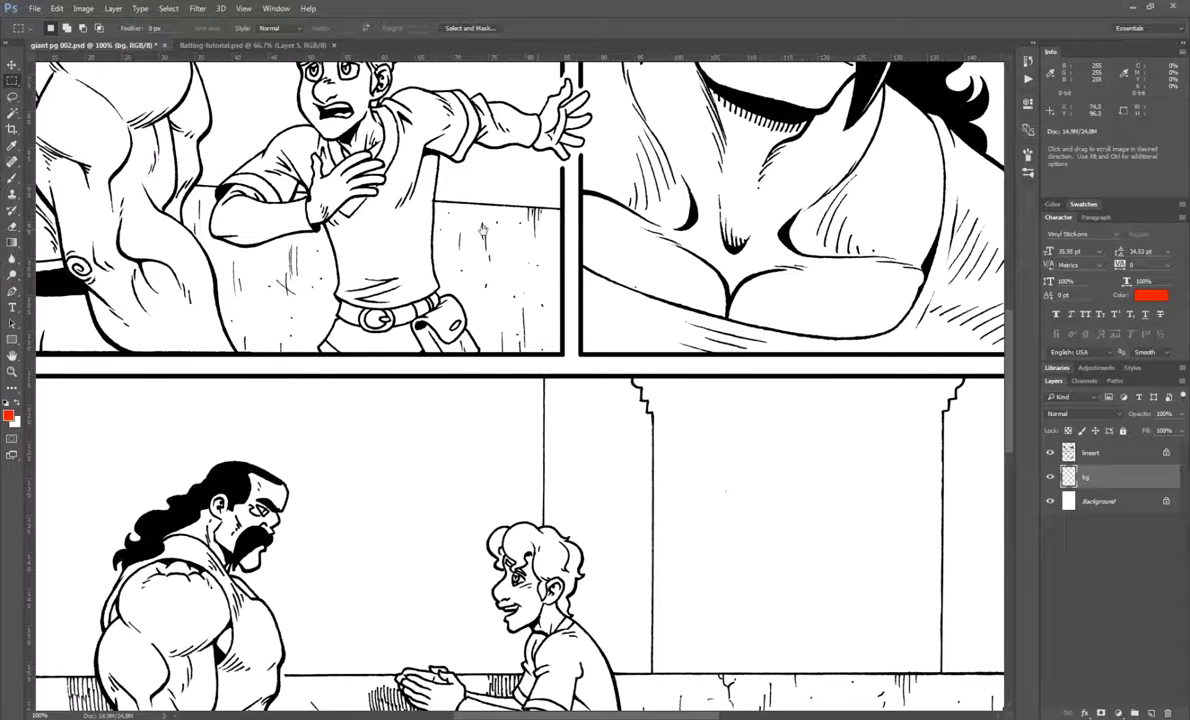
pyautogui.moveTo(411, 189); pyautogui.dragTo(672, 616)
pyautogui.moveTo(444, 293); pyautogui.dragTo(488, 471)
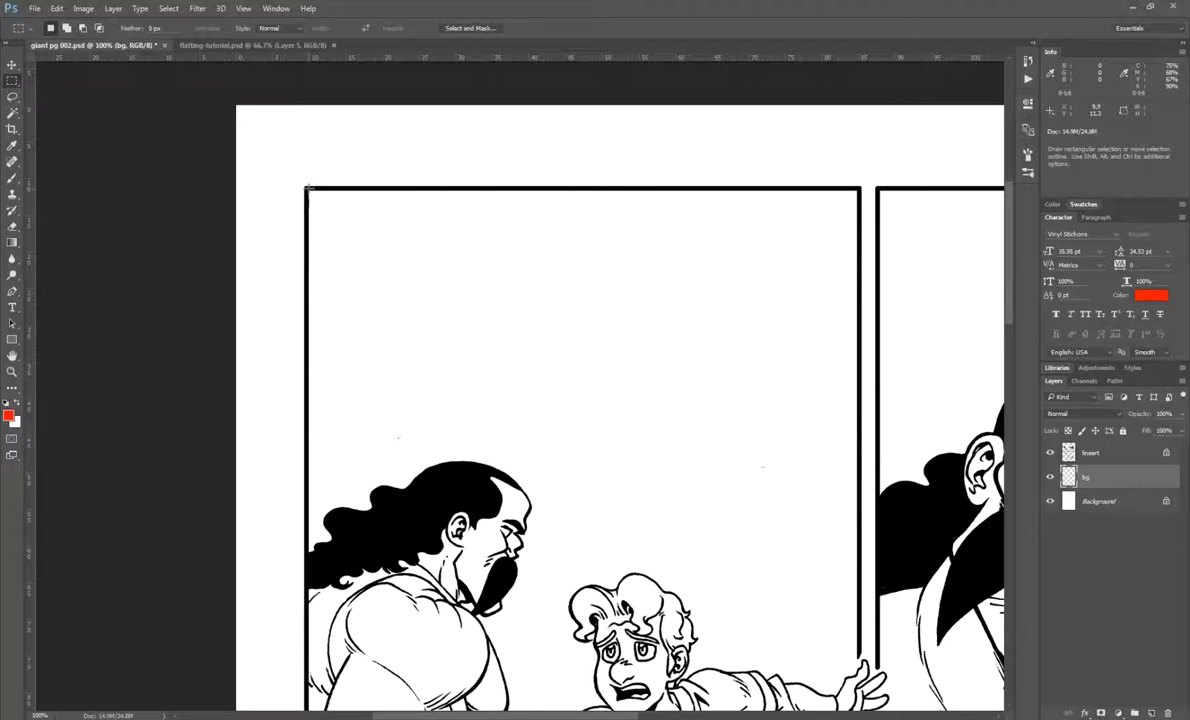
pyautogui.click(1050, 453)
pyautogui.click(1050, 453)
pyautogui.moveTo(305, 188); pyautogui.dragTo(860, 536)
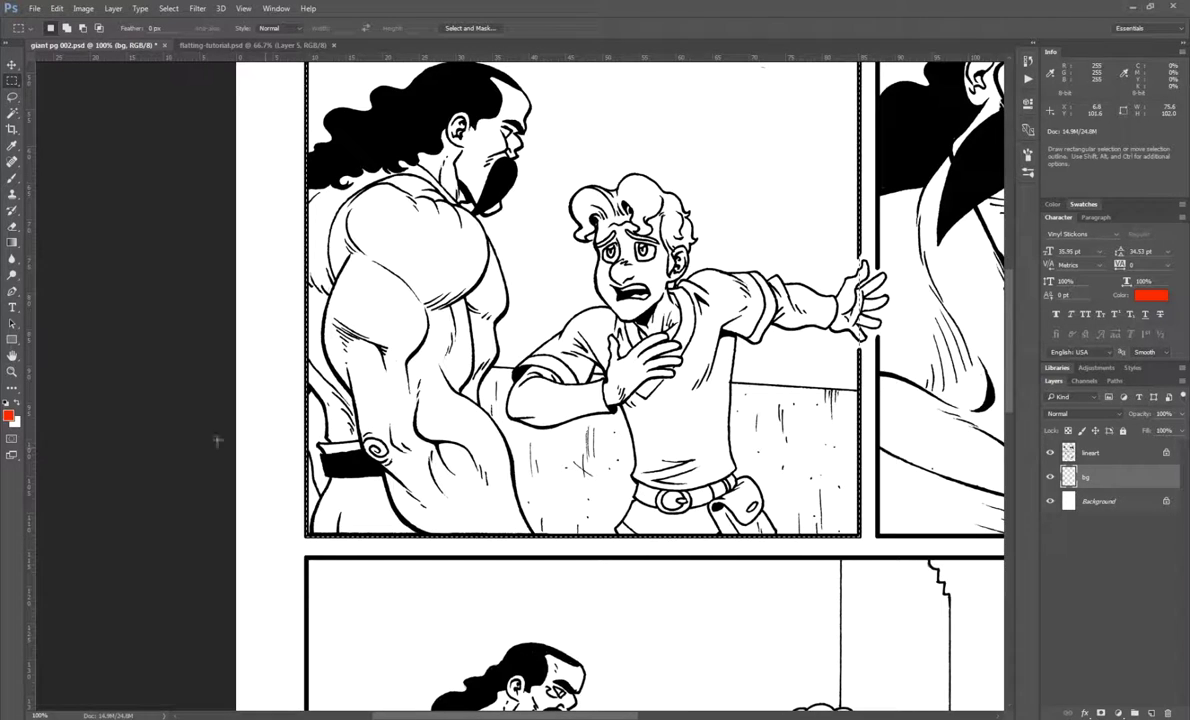
# Set the foreground color to light blue 79d7f7 and fill the selected first panel with it
pyautogui.click(9, 414)
pyautogui.click(125, 120)
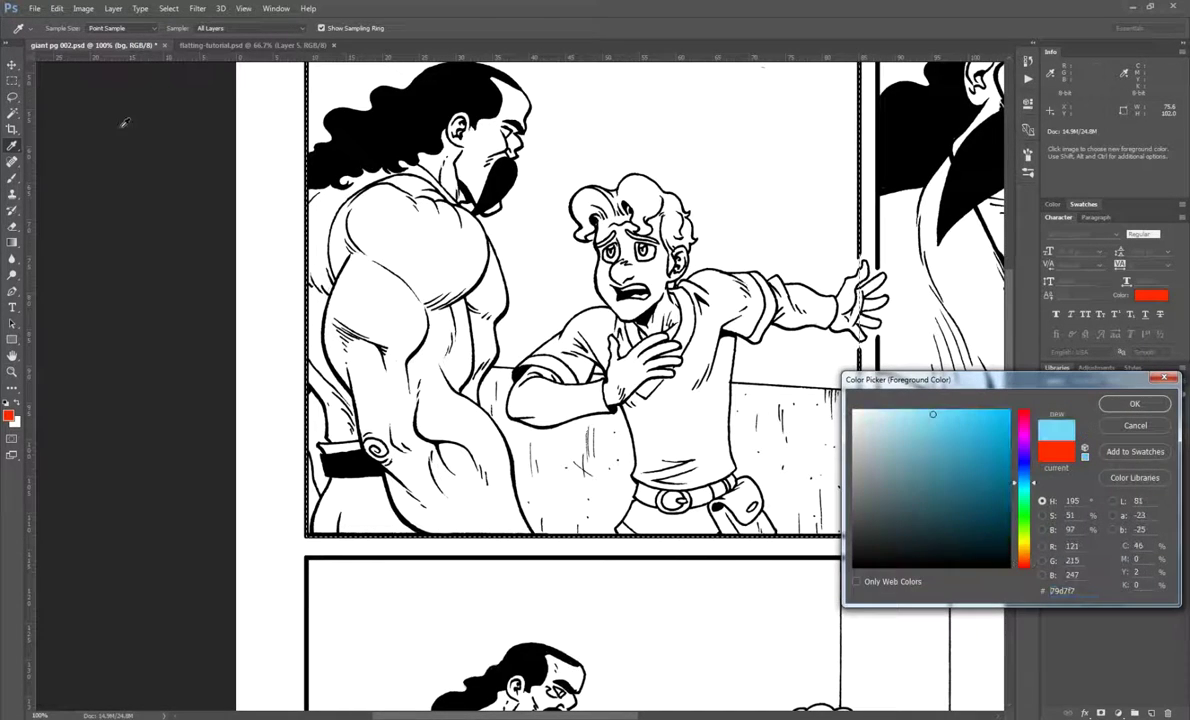
pyautogui.click(1133, 404)
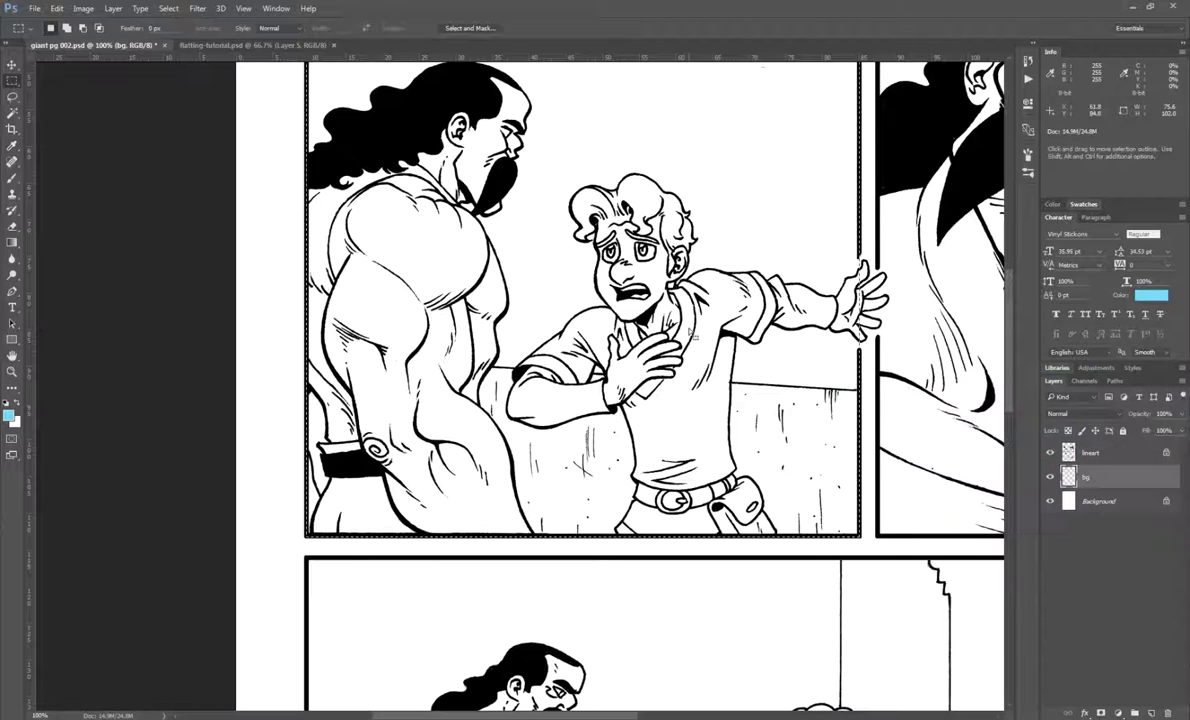
pyautogui.hotkey('alt', 'BackSpace')
# Select the second panel and the wide middle panel one at a time, filling each with the light blue foreground color
pyautogui.moveTo(884, 554); pyautogui.dragTo(754, 287)
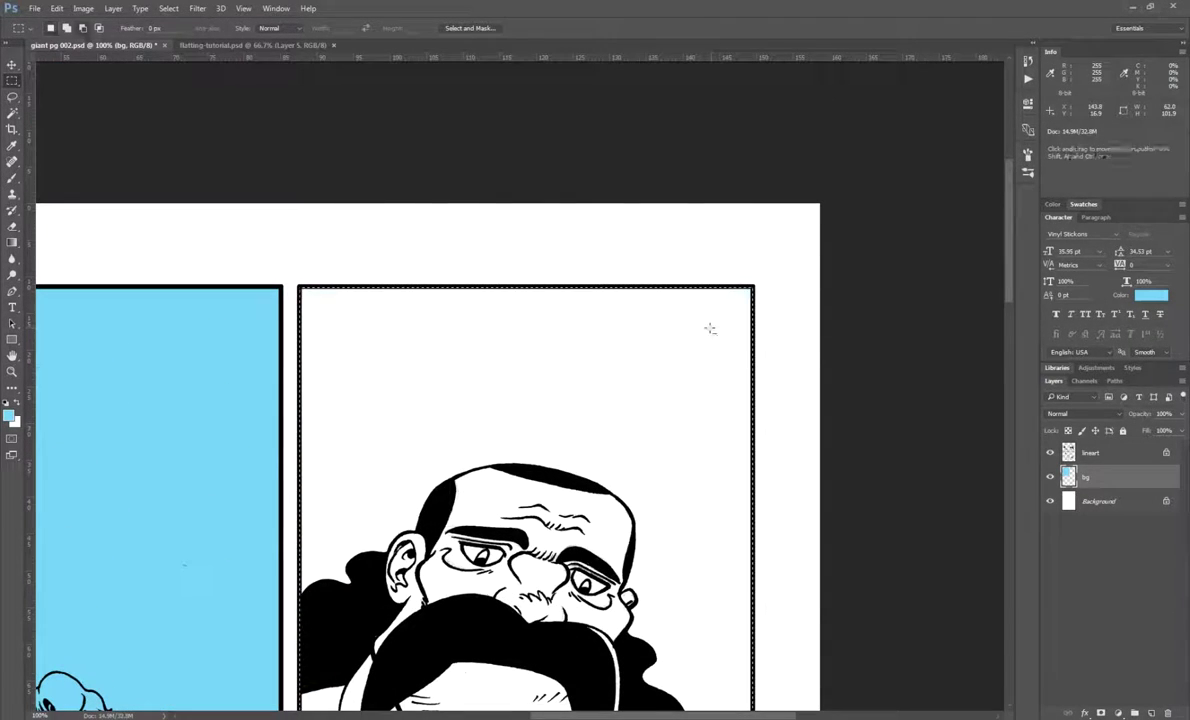
pyautogui.hotkey('alt', 'BackSpace')
pyautogui.scroll(-5, 650, 260)
pyautogui.scroll(-8, 531, 393)
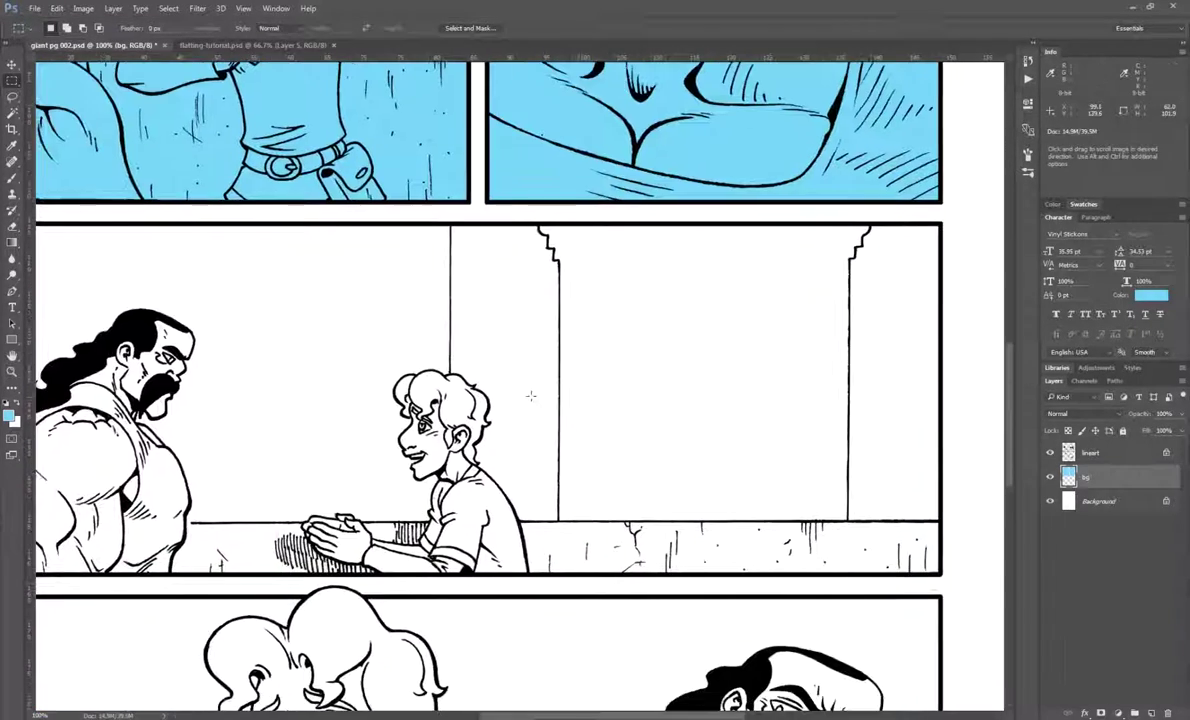
pyautogui.moveTo(717, 388); pyautogui.dragTo(550, 385)
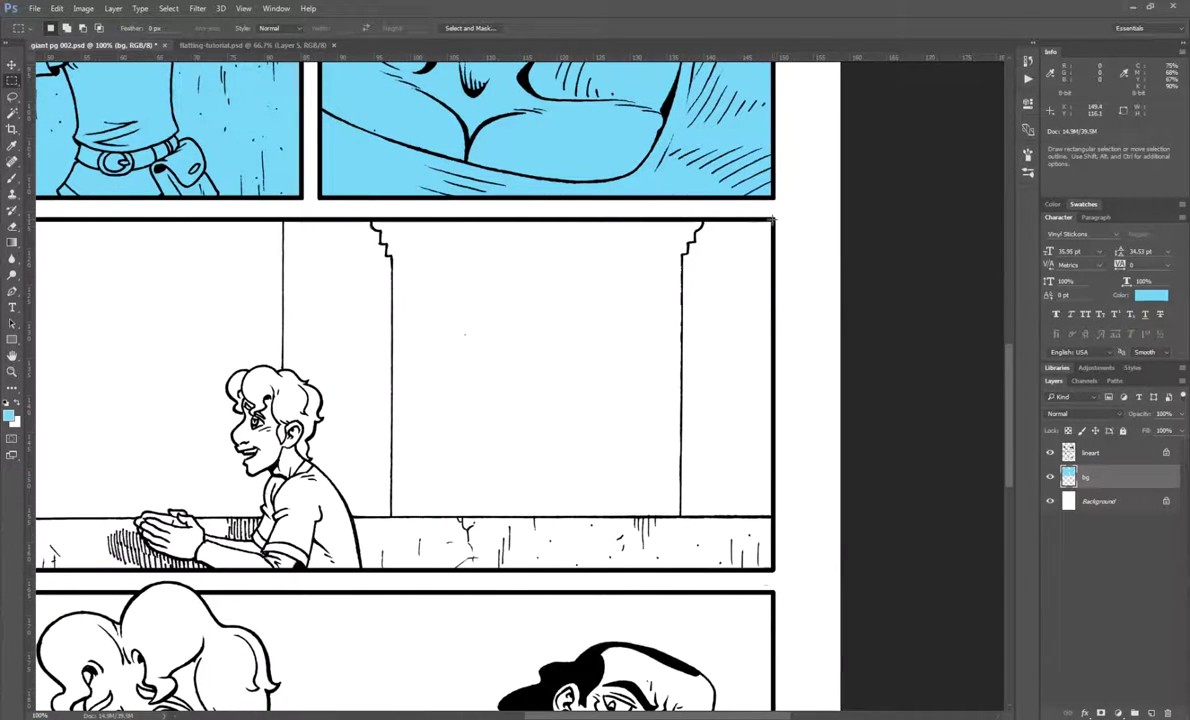
pyautogui.moveTo(772, 217); pyautogui.dragTo(340, 567)
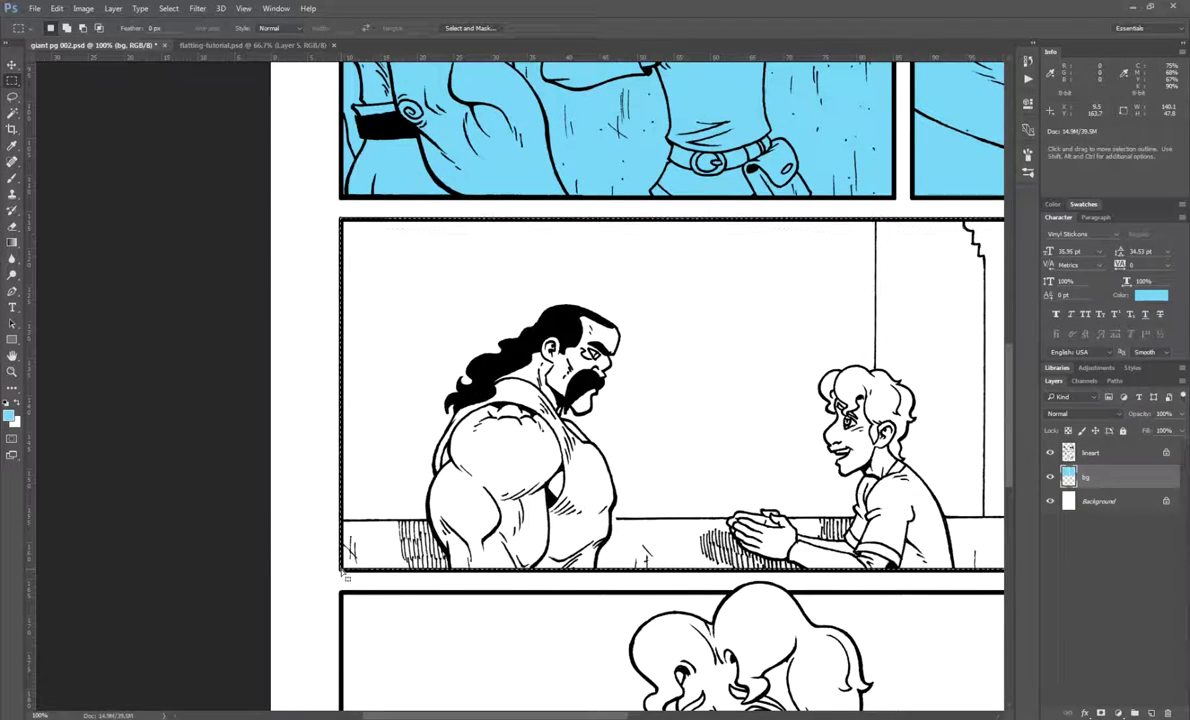
pyautogui.hotkey('alt', 'BackSpace')
# Select the bottom panel along its border, fill it with the light blue foreground color, and deselect
pyautogui.moveTo(461, 536); pyautogui.dragTo(431, 196)
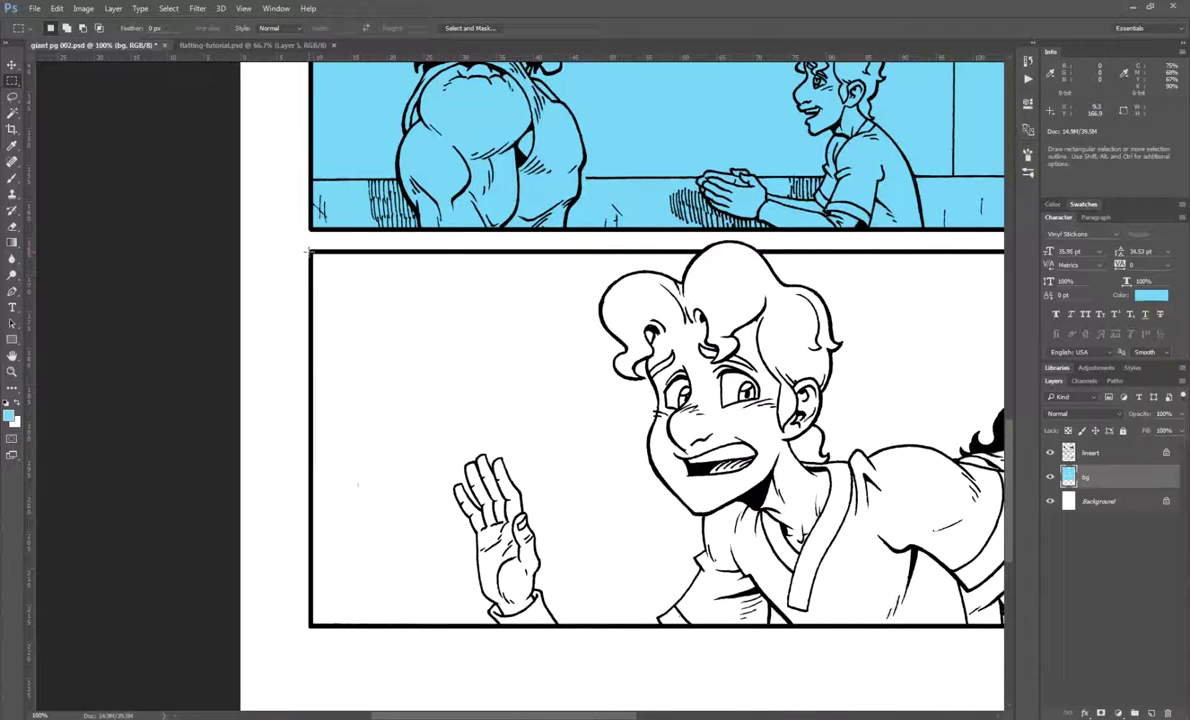
pyautogui.moveTo(312, 254); pyautogui.dragTo(682, 627)
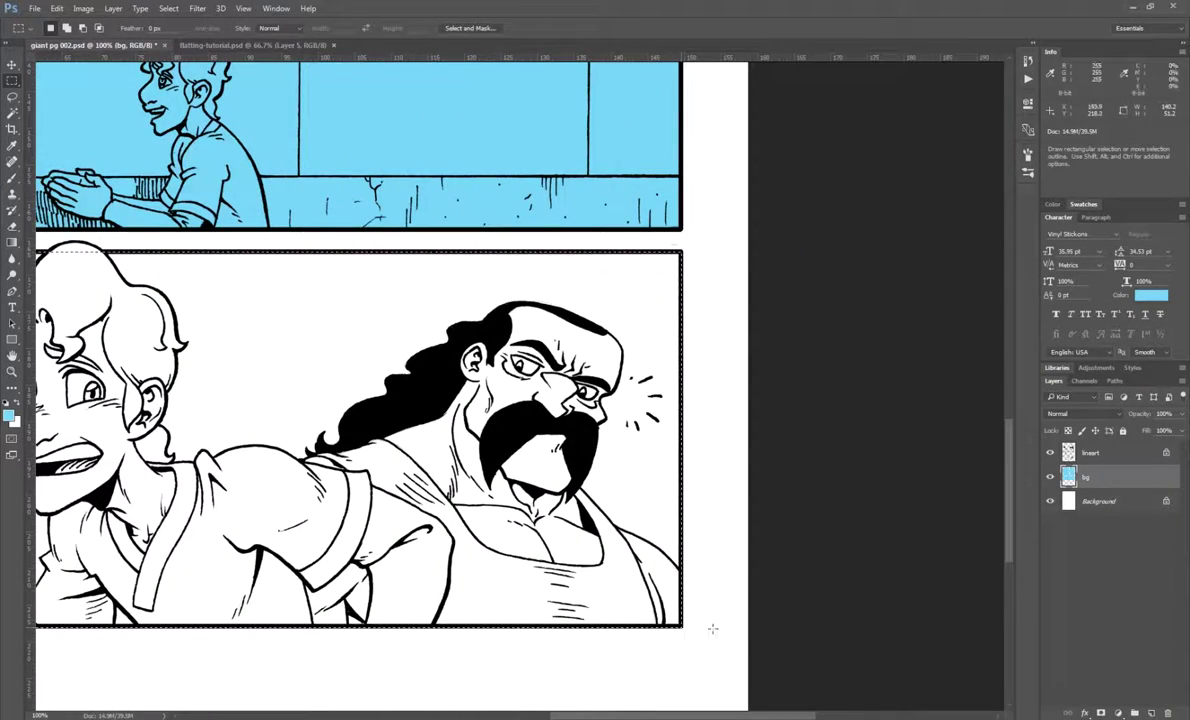
pyautogui.hotkey('alt', 'BackSpace')
pyautogui.hotkey('ctrl', 'd')
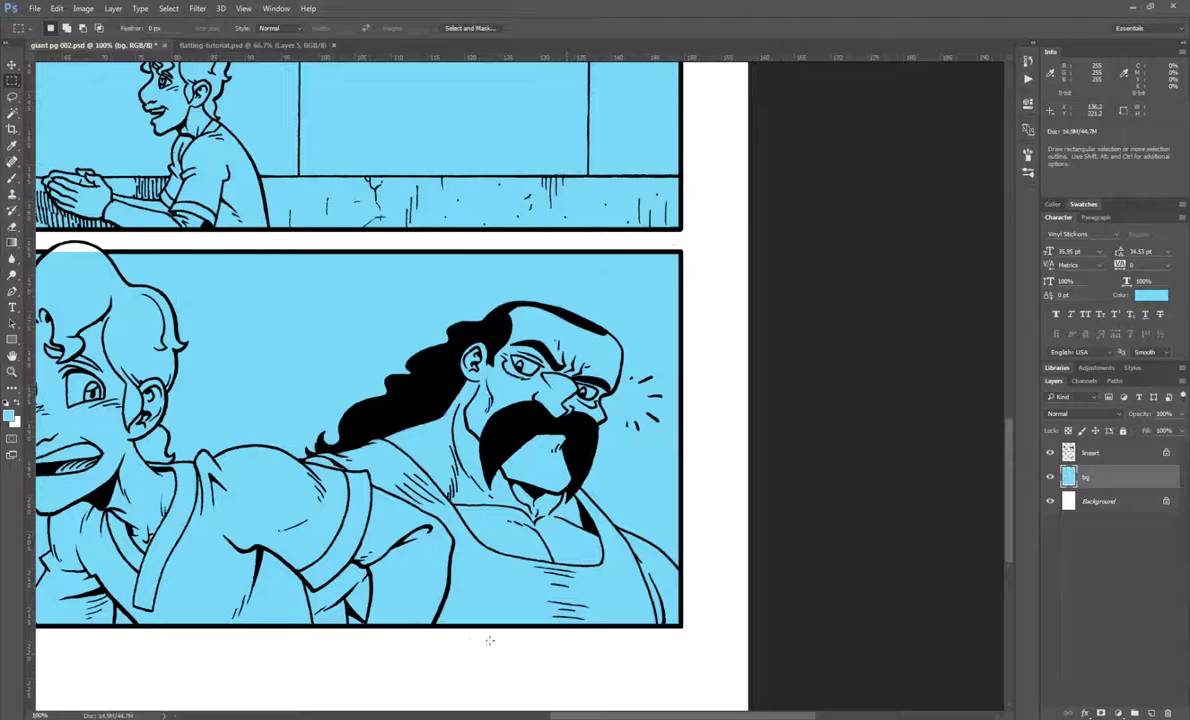
pyautogui.moveTo(328, 321); pyautogui.dragTo(595, 559)
pyautogui.moveTo(490, 468); pyautogui.dragTo(359, 470)
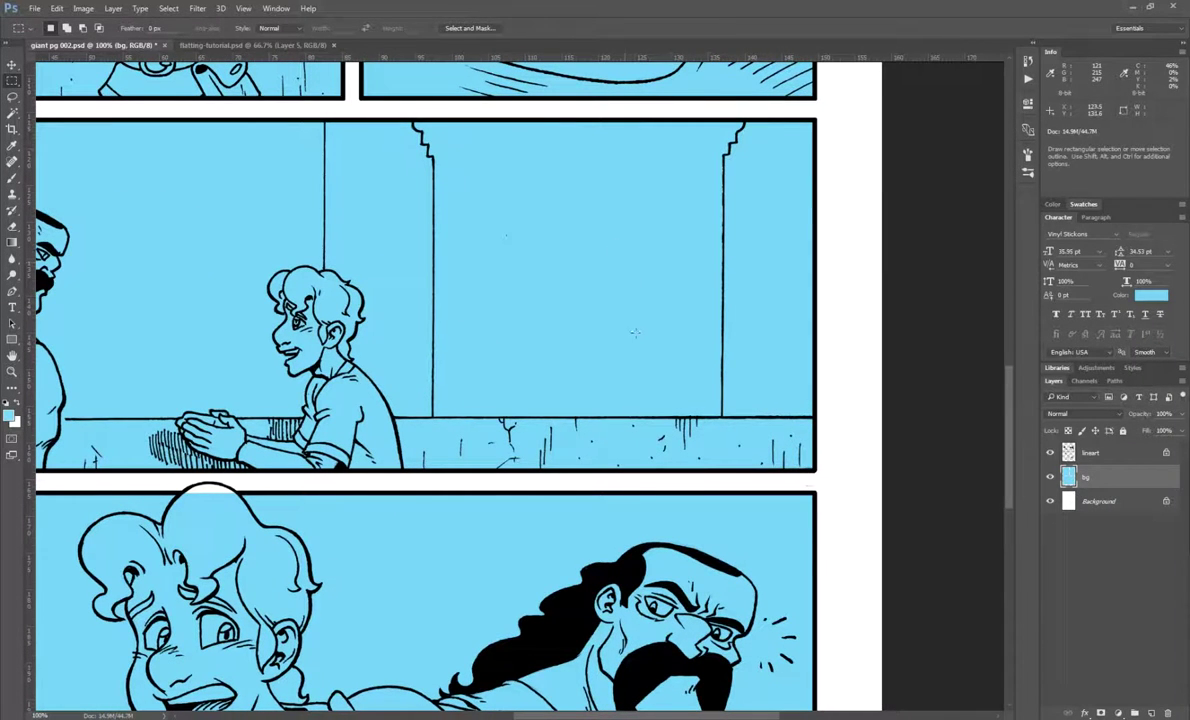
pyautogui.press('l')
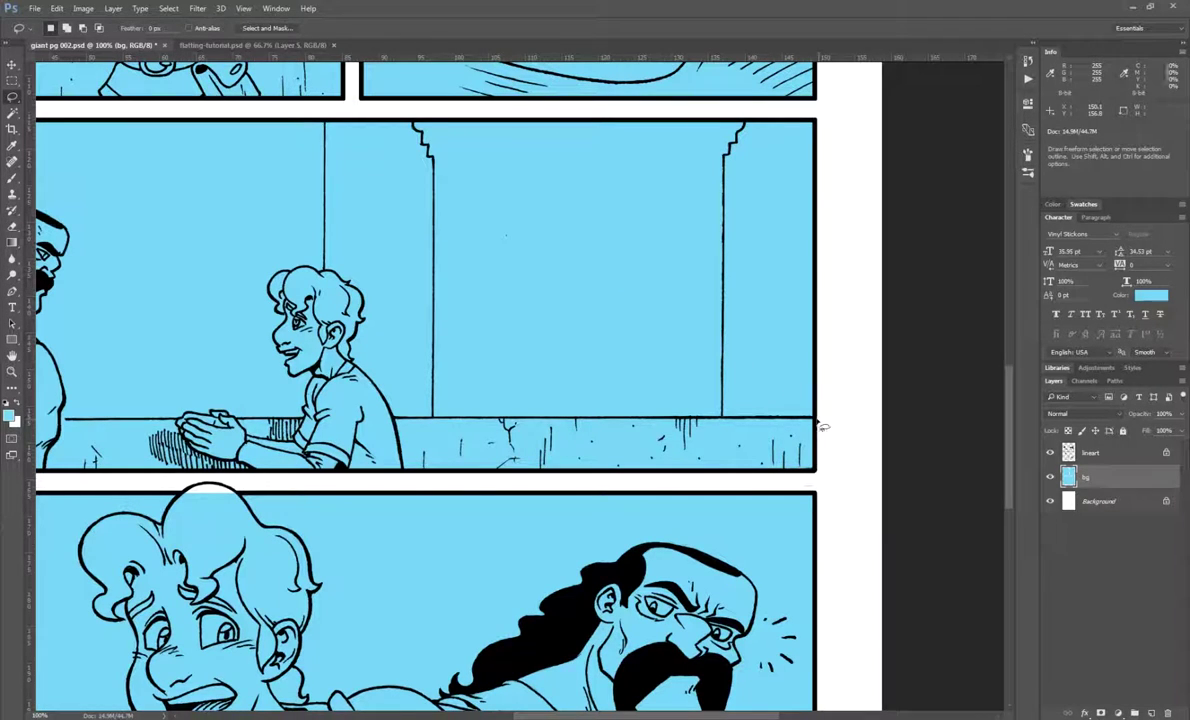
pyautogui.moveTo(613, 240)
pyautogui.mouseDown()
pyautogui.moveTo(582, 326)
pyautogui.moveTo(627, 346)
pyautogui.moveTo(676, 290)
pyautogui.moveTo(683, 214)
pyautogui.moveTo(595, 182)
pyautogui.moveTo(493, 190)
pyautogui.moveTo(475, 282)
pyautogui.moveTo(566, 408)
pyautogui.moveTo(436, 480)
pyautogui.moveTo(541, 200)
pyautogui.moveTo(556, 448)
pyautogui.moveTo(456, 570)
pyautogui.moveTo(414, 383)
pyautogui.moveTo(486, 325)
pyautogui.moveTo(548, 352)
pyautogui.moveTo(543, 397)
pyautogui.moveTo(541, 364)
pyautogui.mouseUp()
pyautogui.moveTo(345, 472)
pyautogui.mouseDown()
pyautogui.moveTo(703, 365)
pyautogui.moveTo(370, 414)
pyautogui.moveTo(397, 501)
pyautogui.moveTo(508, 485)
pyautogui.moveTo(589, 373)
pyautogui.moveTo(430, 373)
pyautogui.mouseUp()
pyautogui.keyDown('alt'); pyautogui.click(466, 380); pyautogui.keyUp('alt')
pyautogui.keyDown('alt'); pyautogui.click(596, 412); pyautogui.keyUp('alt')
pyautogui.keyDown('alt'); pyautogui.click(676, 365); pyautogui.keyUp('alt')
pyautogui.keyDown('alt'); pyautogui.click(750, 436); pyautogui.keyUp('alt')
pyautogui.click(816, 322)
pyautogui.click(678, 133)
pyautogui.click(440, 158)
pyautogui.click(397, 243)
pyautogui.click(593, 201)
pyautogui.click(515, 292)
pyautogui.click(403, 300)
pyautogui.click(416, 338)
pyautogui.click(511, 305)
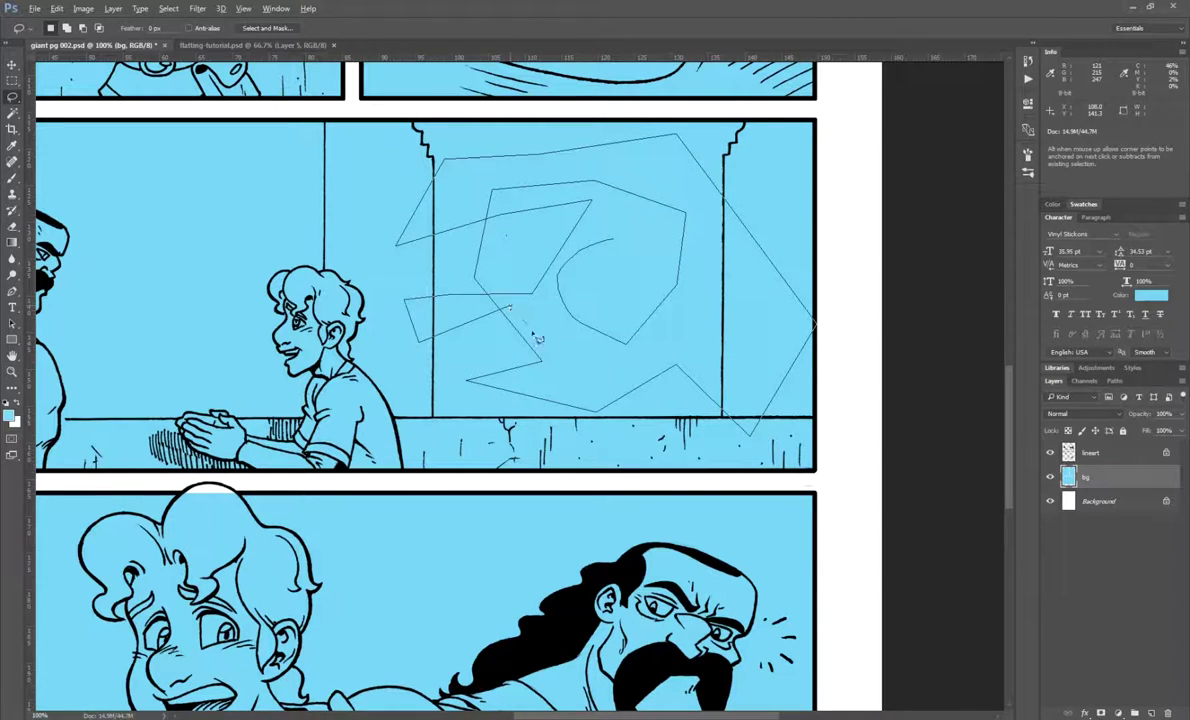
pyautogui.doubleClick(538, 338)
pyautogui.hotkey('ctrl', 'd')
pyautogui.moveTo(545, 247)
pyautogui.mouseDown()
pyautogui.moveTo(636, 300)
pyautogui.moveTo(605, 275)
pyautogui.moveTo(588, 348)
pyautogui.moveTo(458, 345)
pyautogui.moveTo(620, 368)
pyautogui.mouseUp()
pyautogui.hotkey('ctrl', 'd')
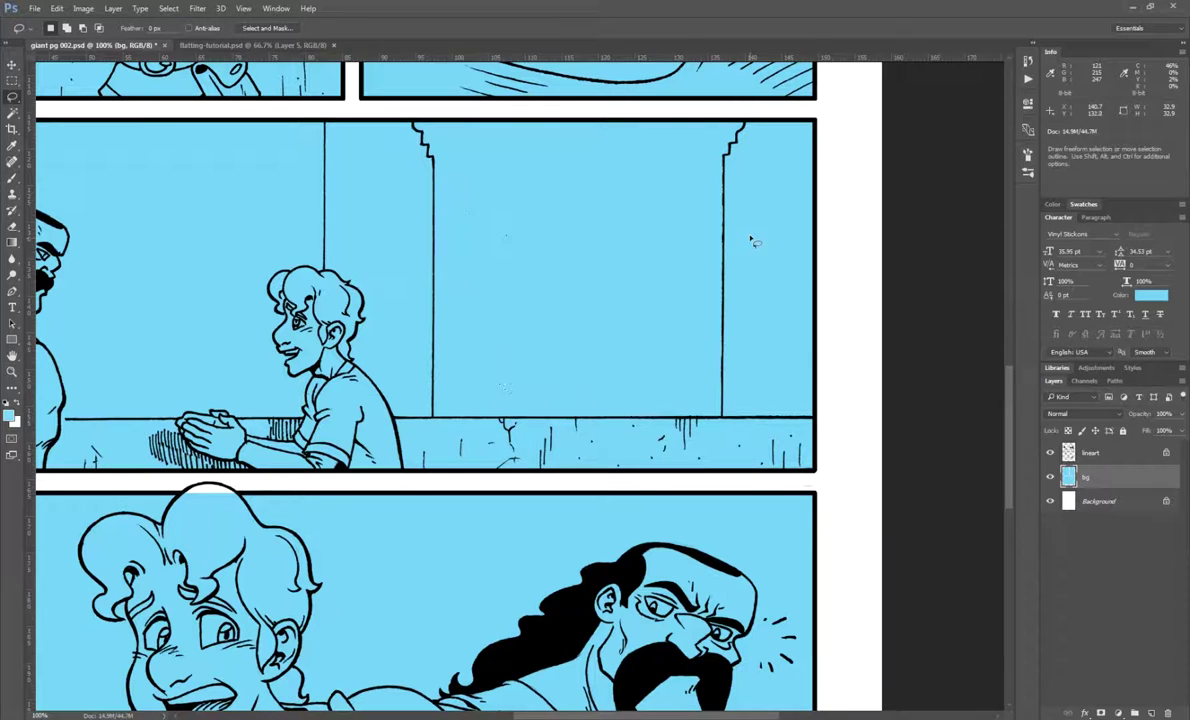
pyautogui.moveTo(543, 157)
pyautogui.mouseDown()
pyautogui.moveTo(500, 197)
pyautogui.moveTo(520, 244)
pyautogui.moveTo(499, 276)
pyautogui.moveTo(531, 311)
pyautogui.moveTo(596, 327)
pyautogui.moveTo(662, 322)
pyautogui.moveTo(645, 257)
pyautogui.moveTo(665, 189)
pyautogui.moveTo(556, 255)
pyautogui.moveTo(562, 200)
pyautogui.moveTo(654, 156)
pyautogui.moveTo(744, 145)
pyautogui.moveTo(807, 262)
pyautogui.moveTo(731, 365)
pyautogui.moveTo(658, 400)
pyautogui.moveTo(492, 392)
pyautogui.moveTo(444, 227)
pyautogui.moveTo(467, 158)
pyautogui.moveTo(406, 160)
pyautogui.moveTo(353, 219)
pyautogui.moveTo(396, 370)
pyautogui.moveTo(432, 440)
pyautogui.moveTo(460, 440)
pyautogui.moveTo(491, 478)
pyautogui.moveTo(570, 485)
pyautogui.mouseUp()
pyautogui.hotkey('ctrl', 'd')
# Lasso the low wall across the middle panel, following its top edge and running past the panel's borders into the gutter
pyautogui.moveTo(822, 426)
pyautogui.mouseDown()
pyautogui.moveTo(30, 417)
pyautogui.moveTo(305, 417)
pyautogui.moveTo(338, 431)
pyautogui.moveTo(336, 475)
pyautogui.moveTo(300, 433)
pyautogui.mouseUp()
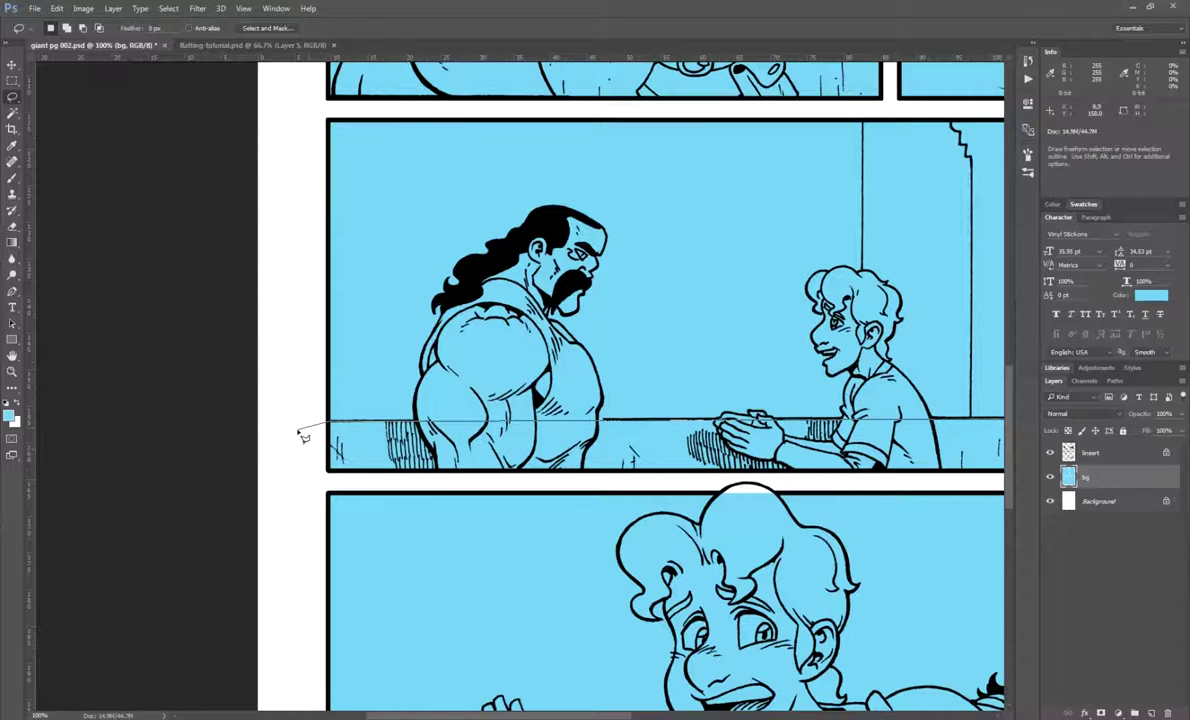
pyautogui.moveTo(393, 406)
pyautogui.mouseDown()
pyautogui.moveTo(314, 434)
pyautogui.moveTo(331, 428)
pyautogui.moveTo(337, 470)
pyautogui.moveTo(639, 455)
pyautogui.mouseUp()
pyautogui.moveTo(307, 488)
pyautogui.mouseDown()
pyautogui.moveTo(1020, 455)
pyautogui.moveTo(1100, 470)
pyautogui.moveTo(893, 496)
pyautogui.moveTo(818, 490)
pyautogui.mouseUp()
pyautogui.moveTo(810, 440); pyautogui.dragTo(772, 418)
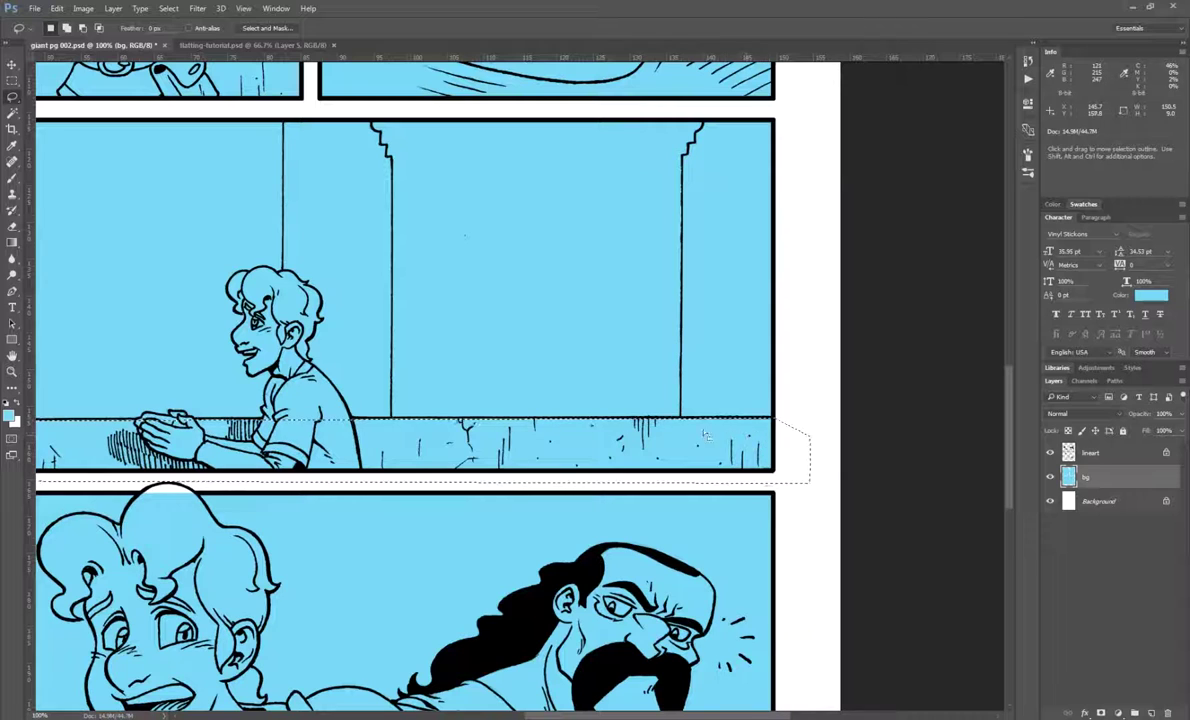
# Examine the wall selection with the lineart layer hidden and in Quick Mask, restore the normal view, and switch to the Magic Wand
pyautogui.click(1050, 453)
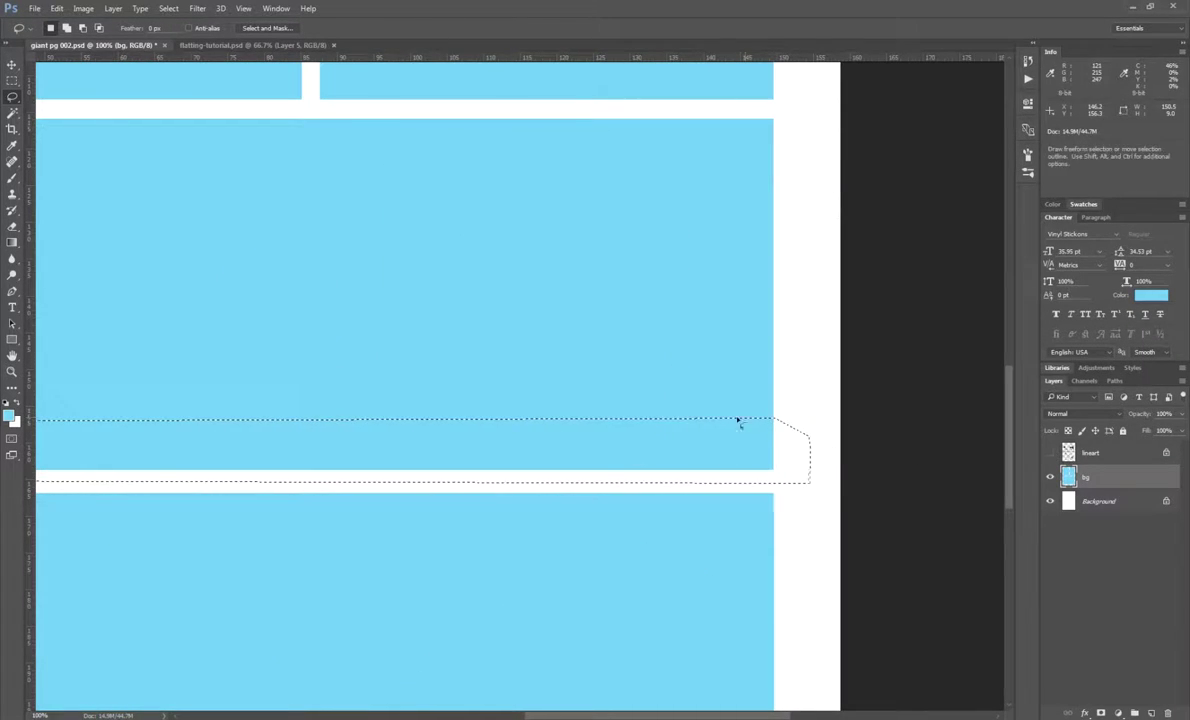
pyautogui.click(1050, 453)
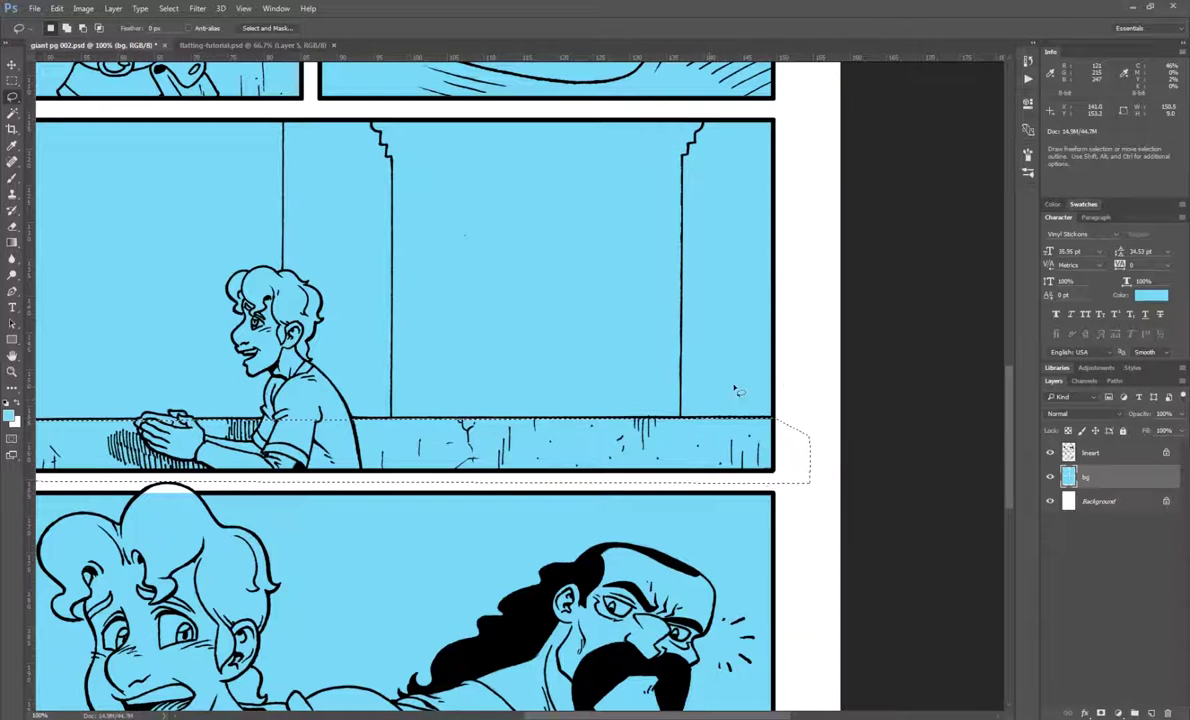
pyautogui.press('q')
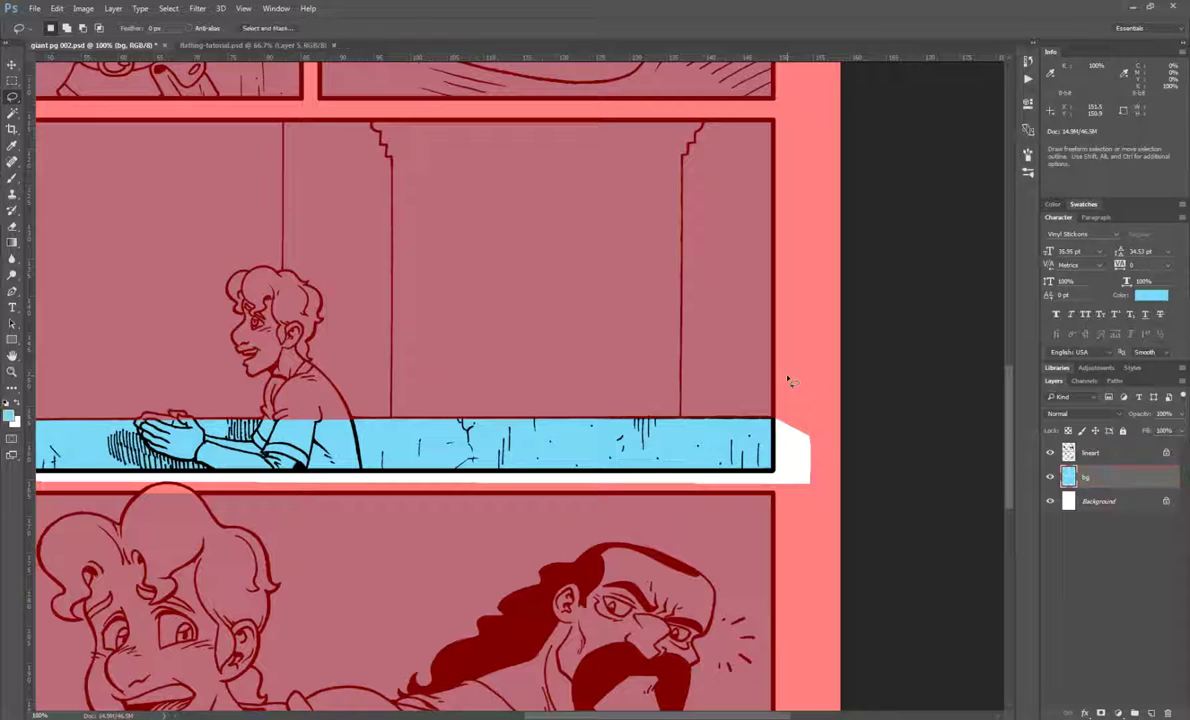
pyautogui.press('q')
pyautogui.press('w')
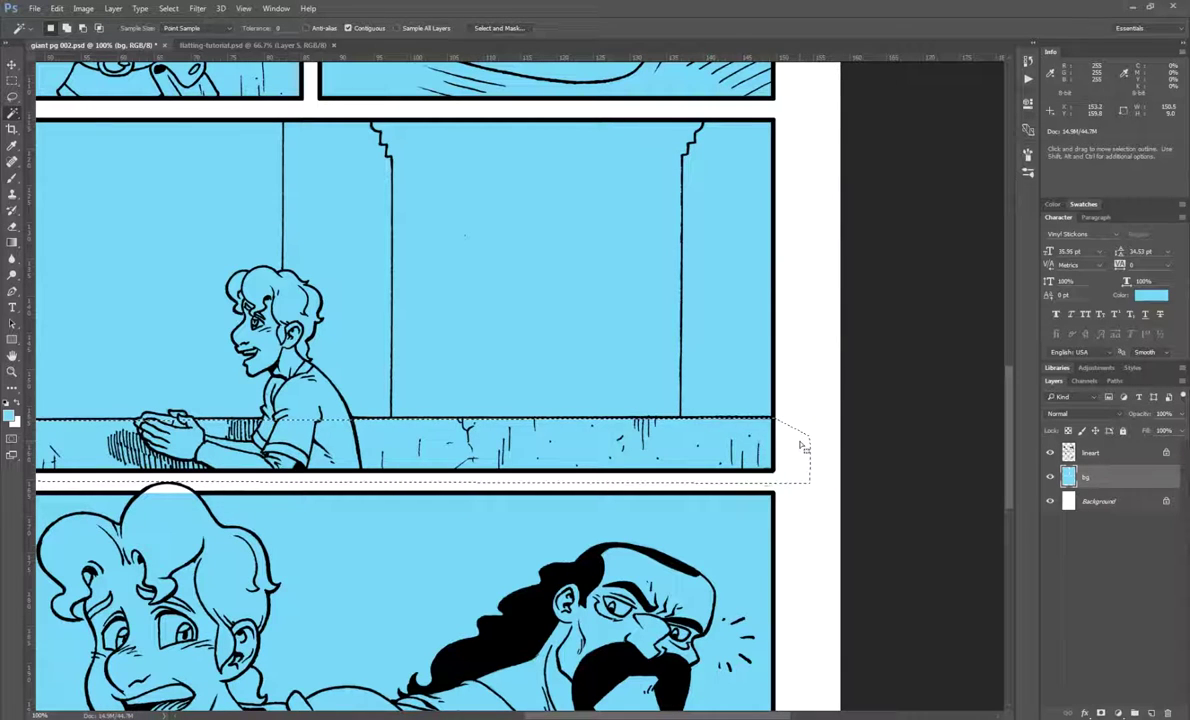
# Try subtracting the white gutter from the wall selection with the Magic Wand while the lineart is visible, and undo it
pyautogui.press('alt')
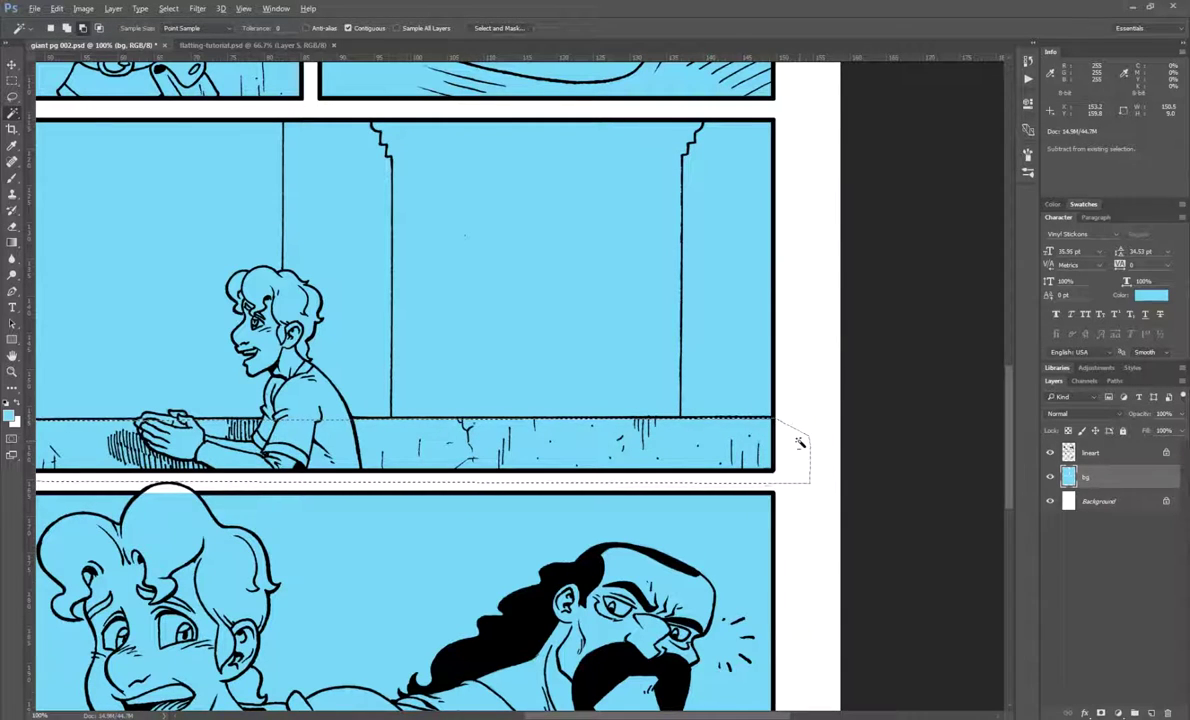
pyautogui.press('alt')
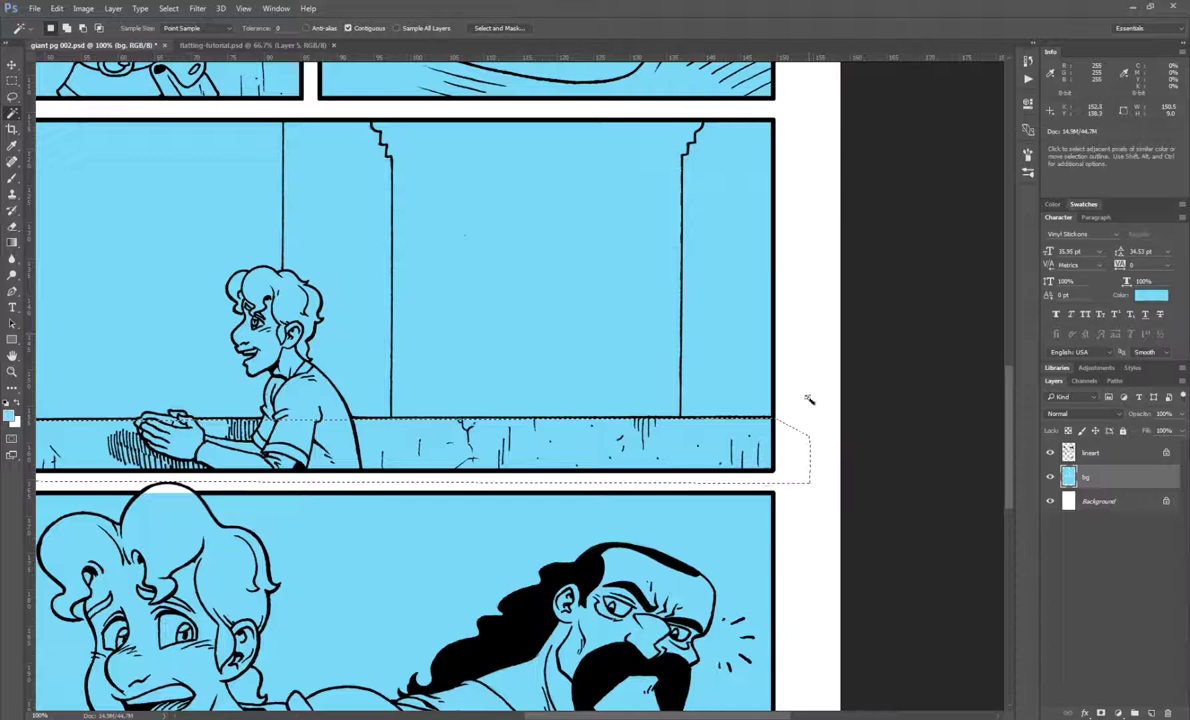
pyautogui.keyDown('alt'); pyautogui.click(794, 444); pyautogui.keyUp('alt')
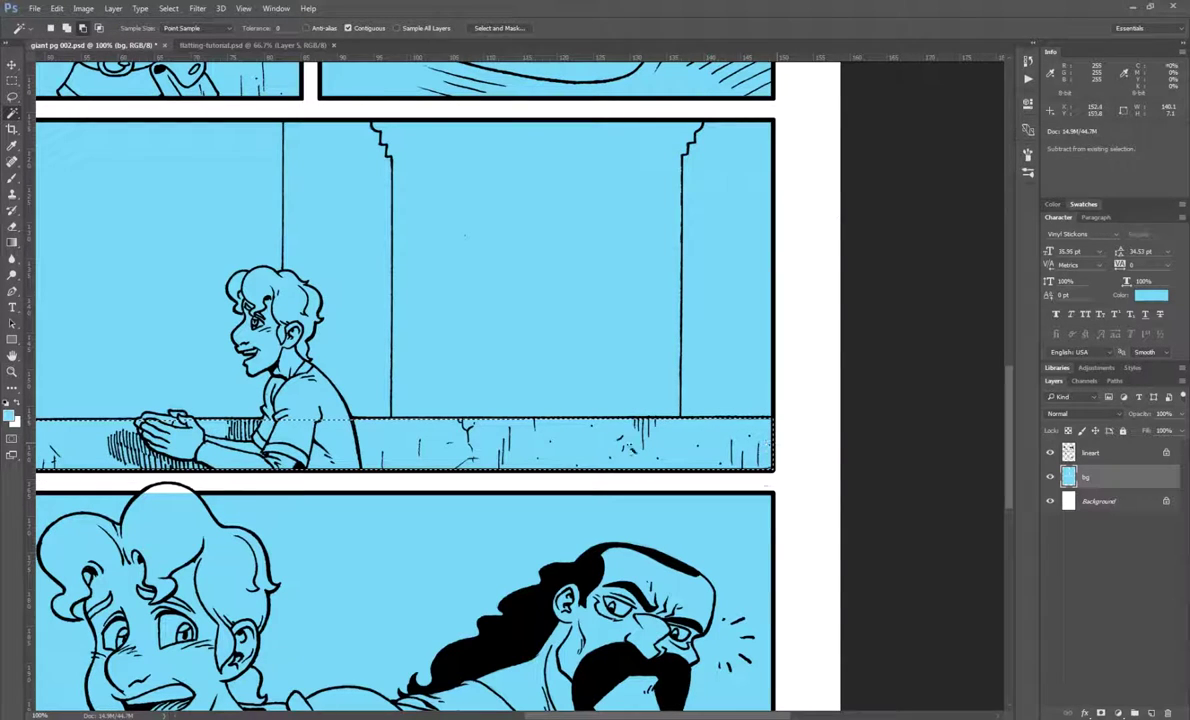
pyautogui.hotkey('ctrl', 'z')
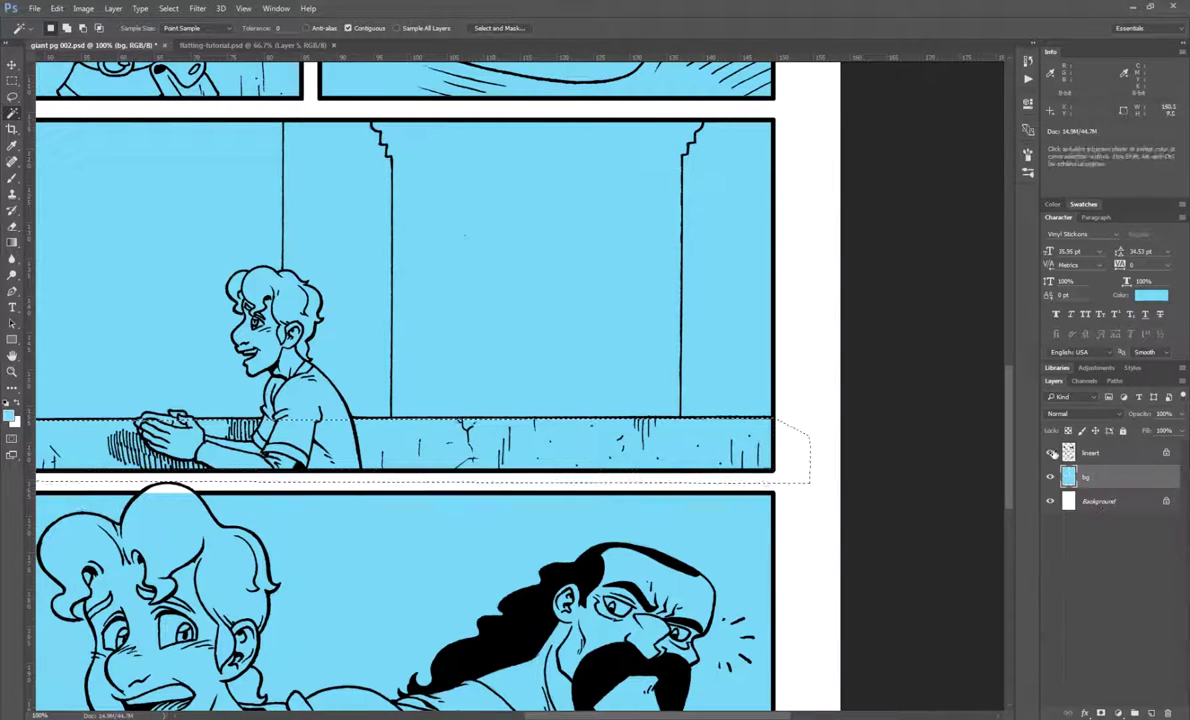
# Hide the lineart layer and subtract the white gutter area from the wall selection with the Magic Wand
pyautogui.click(1049, 453)
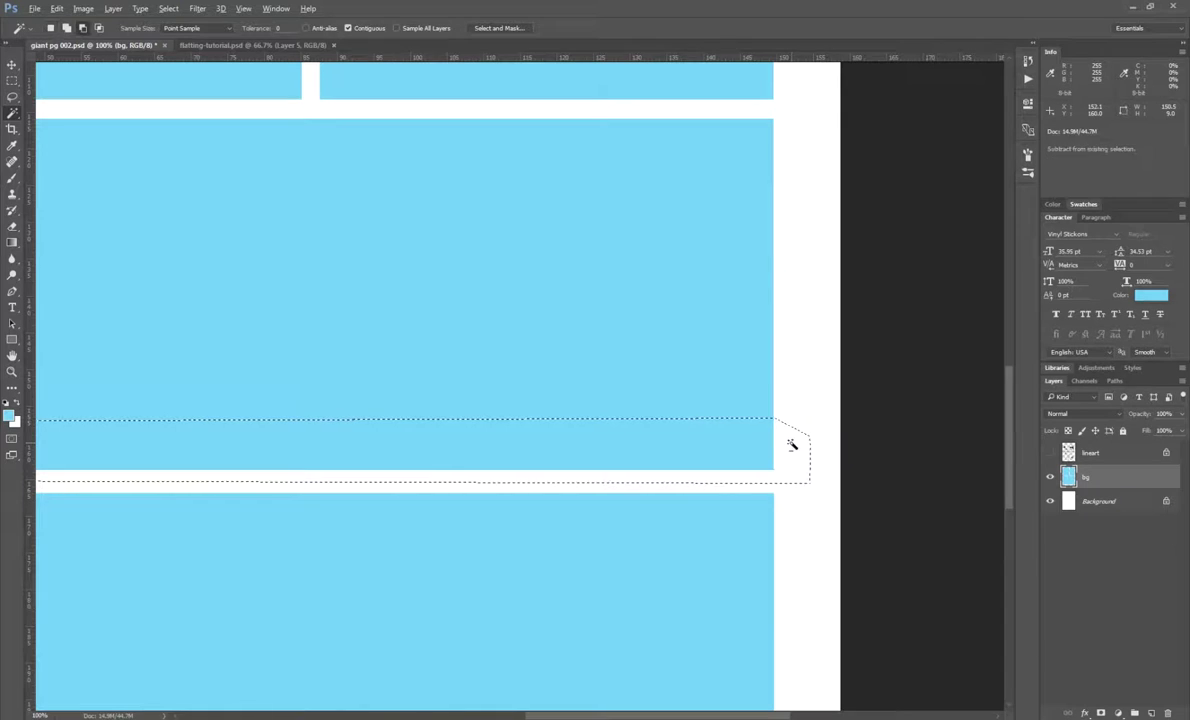
pyautogui.keyDown('alt'); pyautogui.click(790, 444); pyautogui.keyUp('alt')
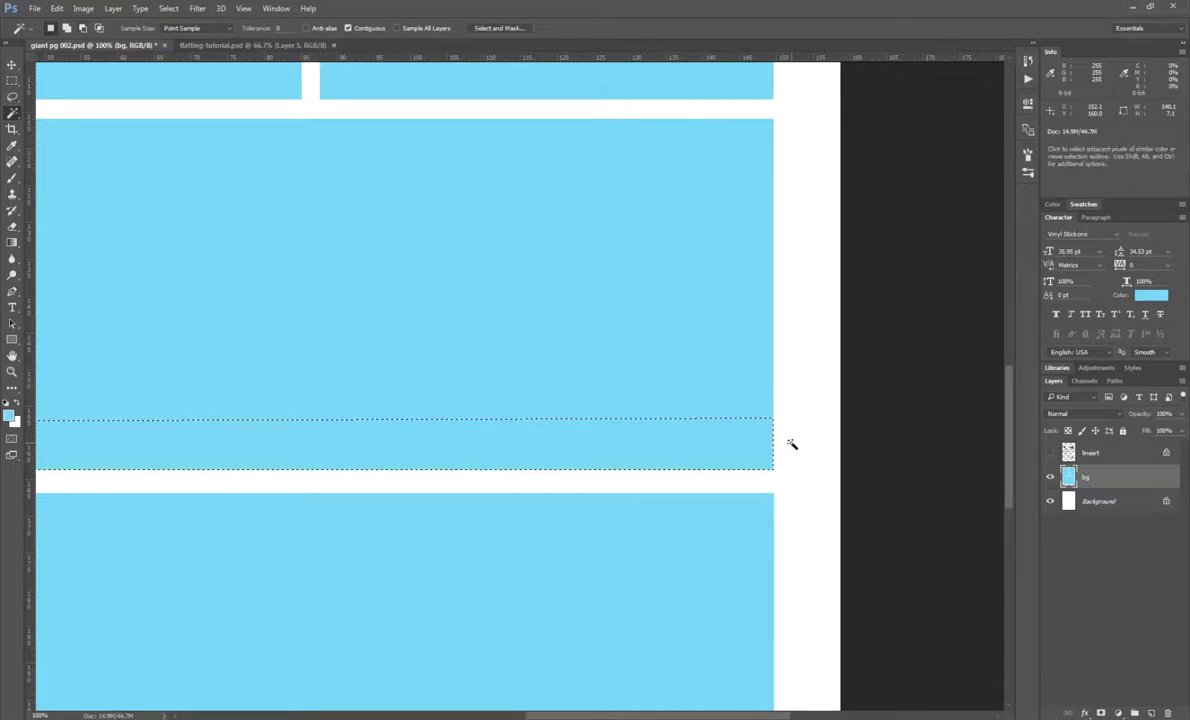
pyautogui.hotkey('ctrl', 'z')
pyautogui.keyDown('alt'); pyautogui.click(677, 444); pyautogui.keyUp('alt')
pyautogui.hotkey('ctrl', 'z')
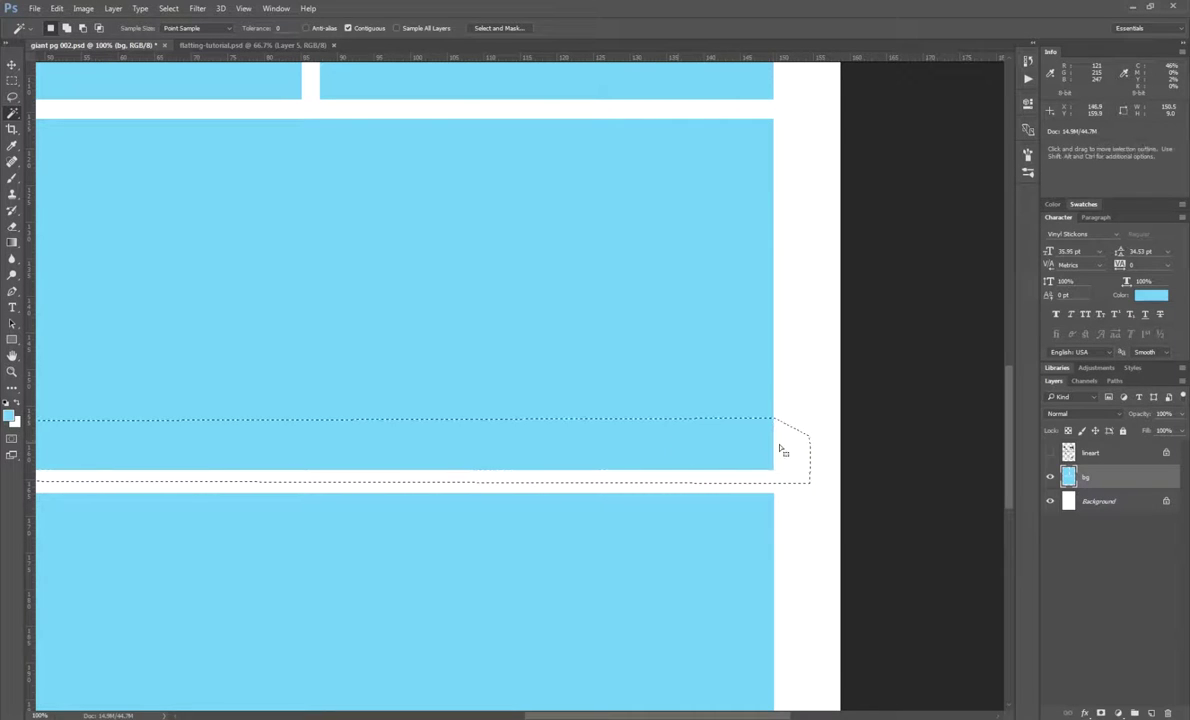
pyautogui.keyDown('alt'); pyautogui.click(784, 446); pyautogui.keyUp('alt')
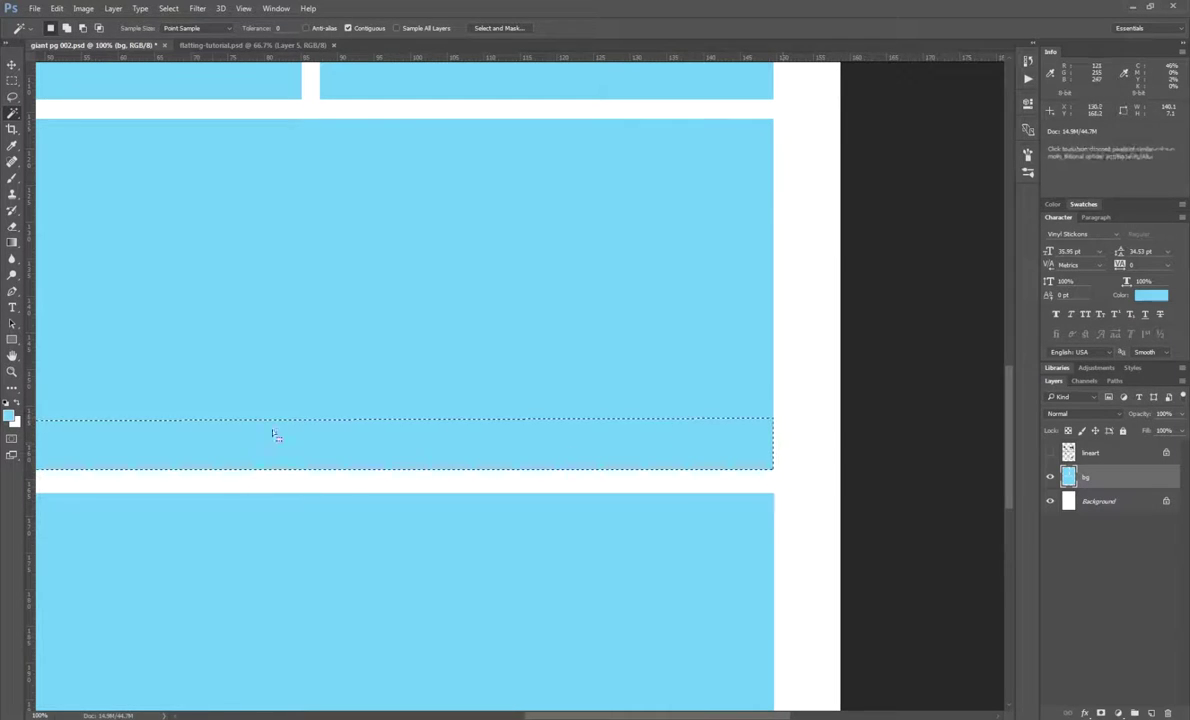
# Set the foreground color to faec94, fill the selected wall strip with it, and deselect
pyautogui.click(8, 414)
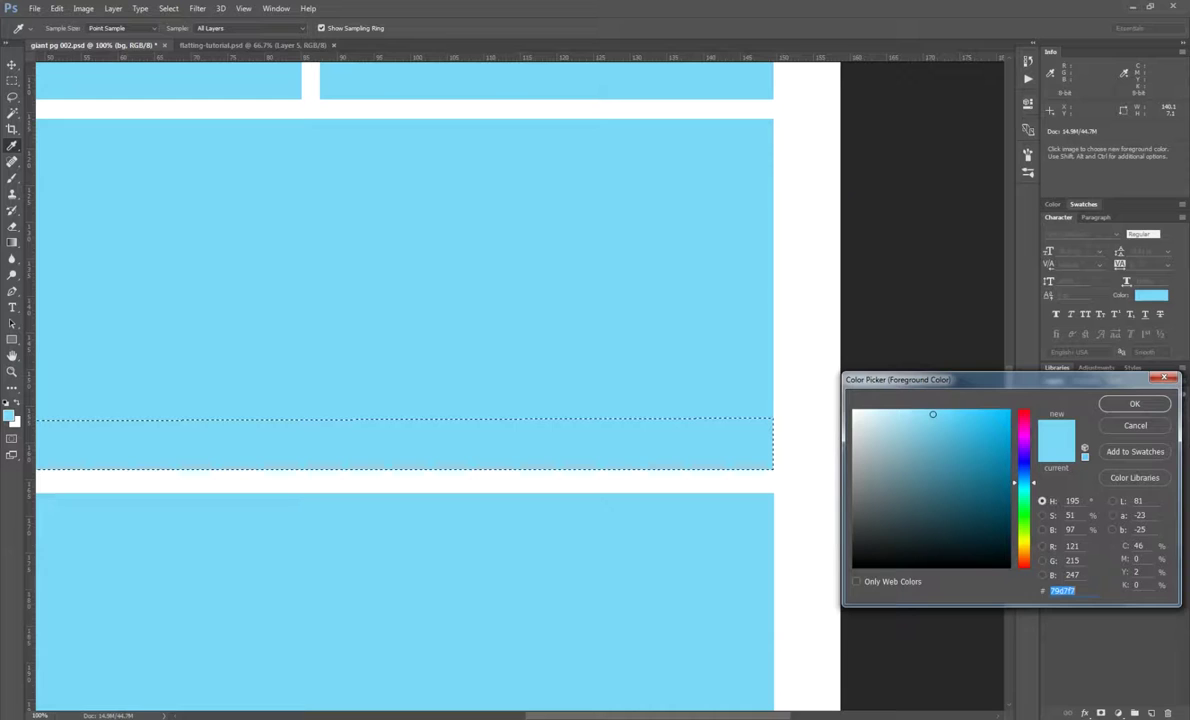
pyautogui.write('faec94')
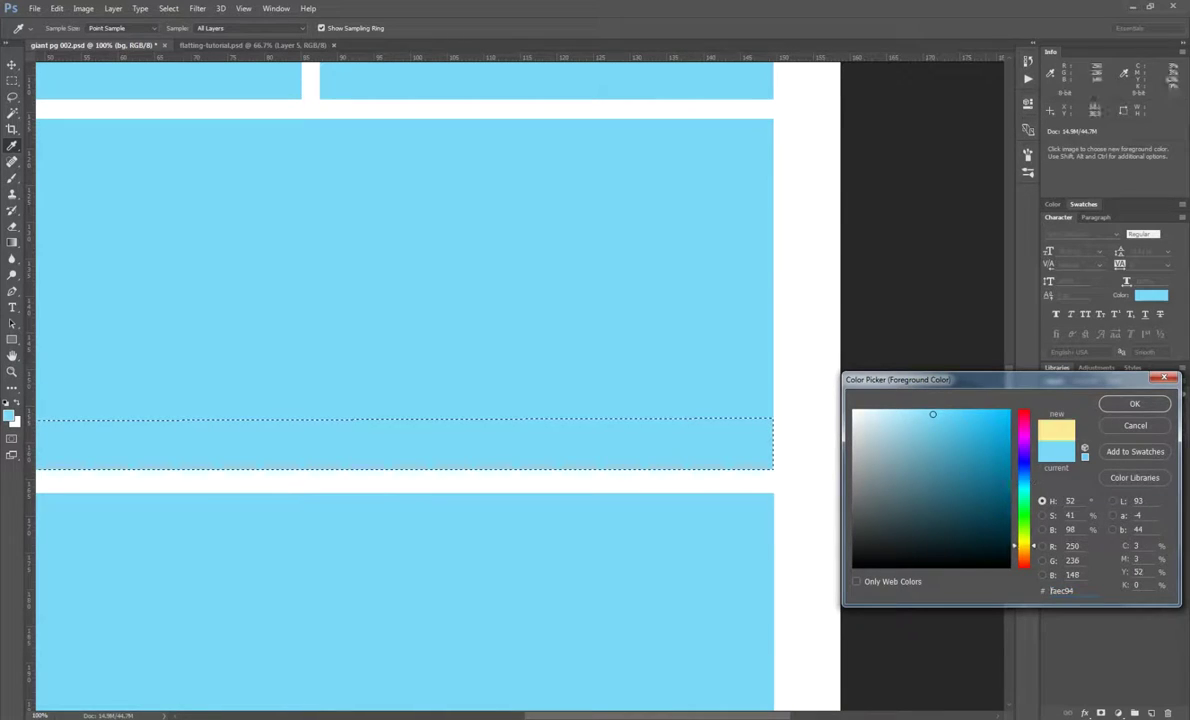
pyautogui.click(1130, 403)
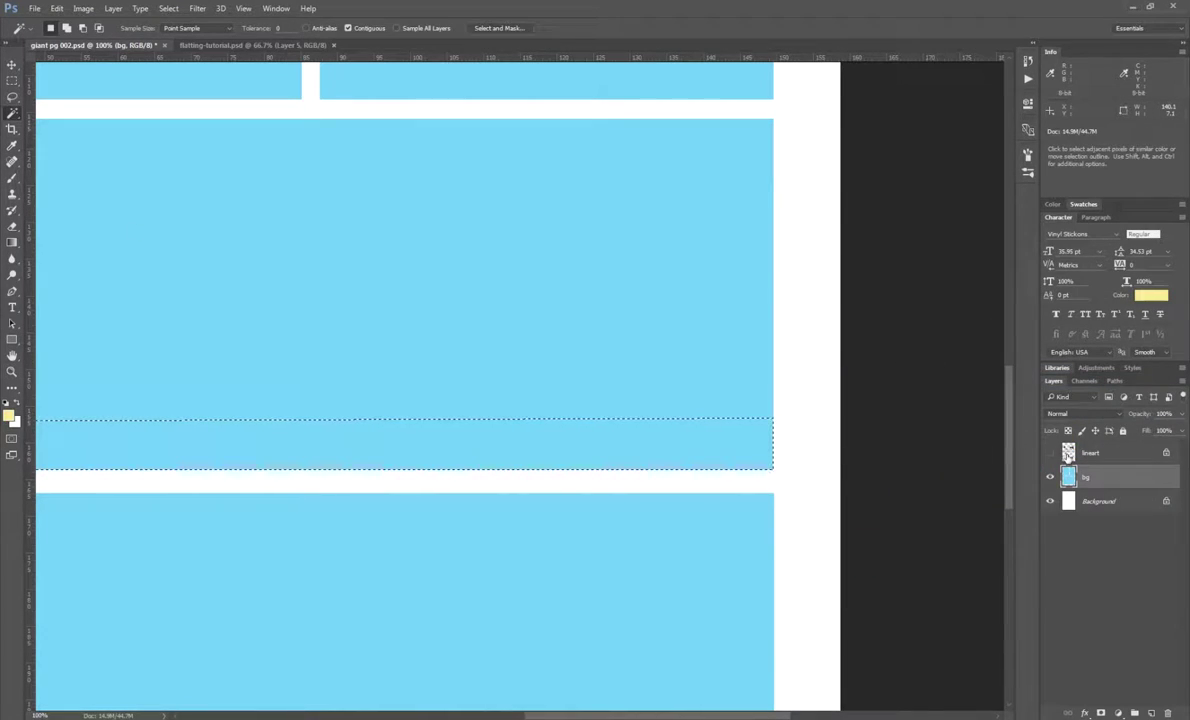
pyautogui.hotkey('alt', 'BackSpace')
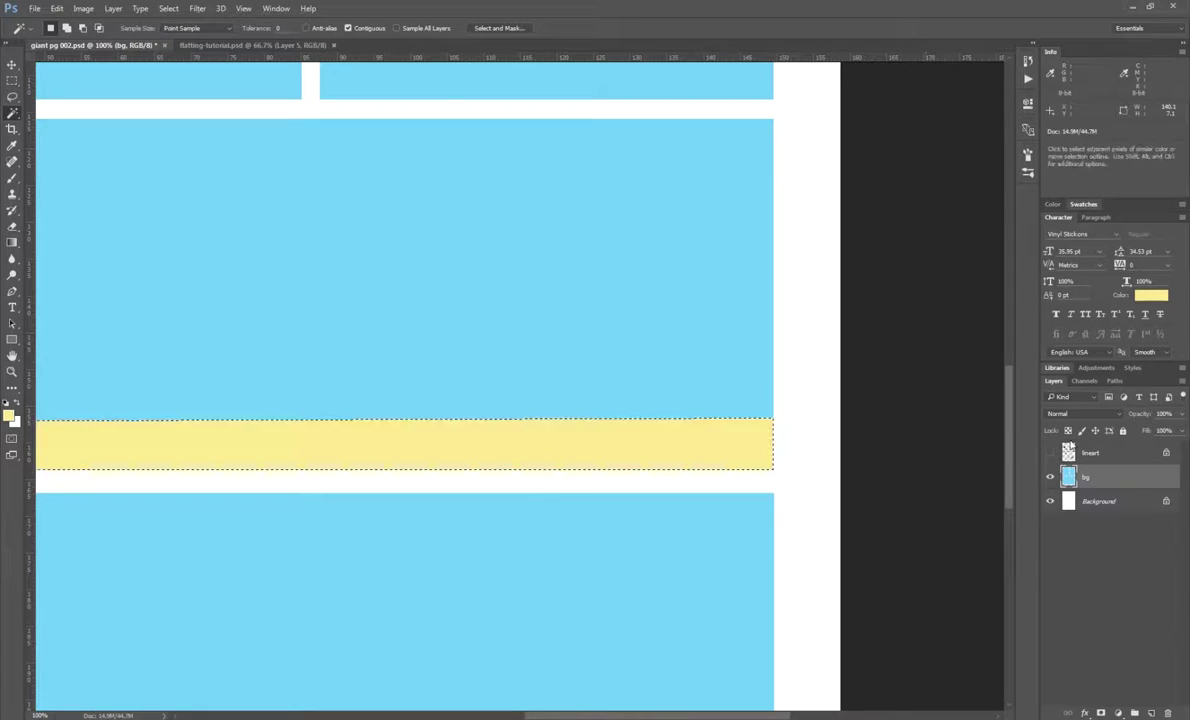
pyautogui.hotkey('ctrl', 'd')
# Inspect the edges of the yellow wall fill up close, and show the lineart layer again
pyautogui.press('l')
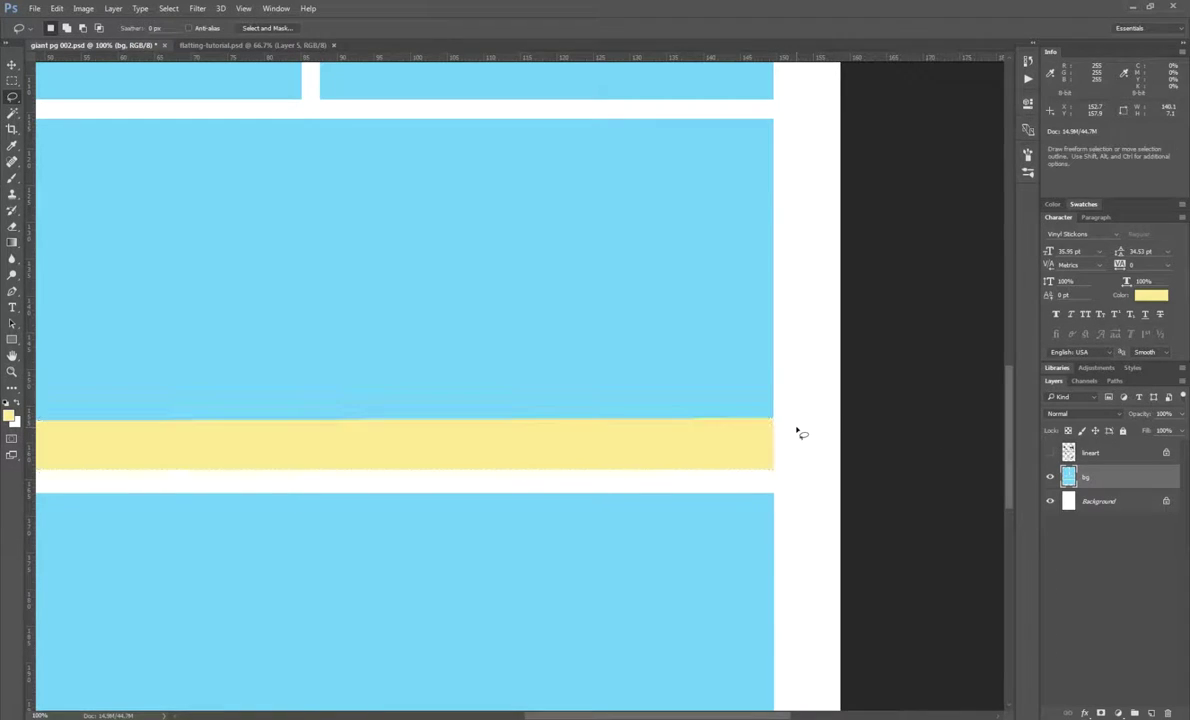
pyautogui.hotkey('ctrl', '+')
pyautogui.hotkey('ctrl', '+')
pyautogui.press('space')
pyautogui.moveTo(731, 523); pyautogui.dragTo(515, 404)
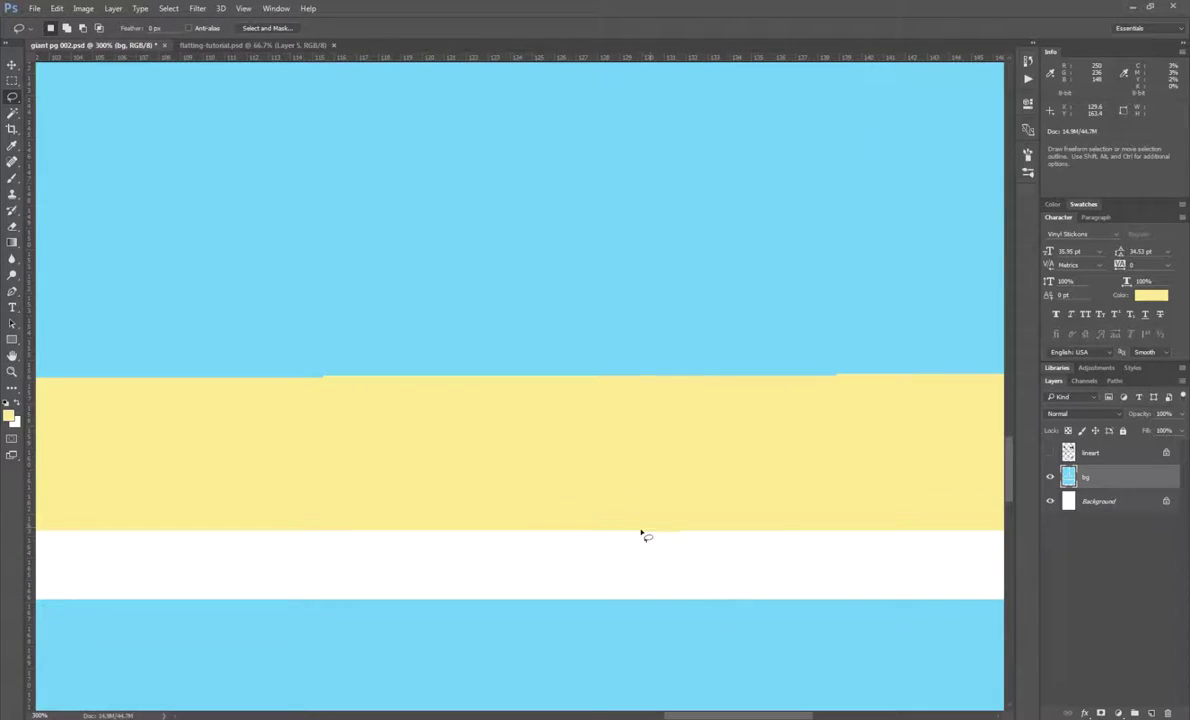
pyautogui.click(1050, 453)
pyautogui.hotkey('ctrl', '-')
pyautogui.hotkey('ctrl', '-')
pyautogui.hotkey('ctrl', '-')
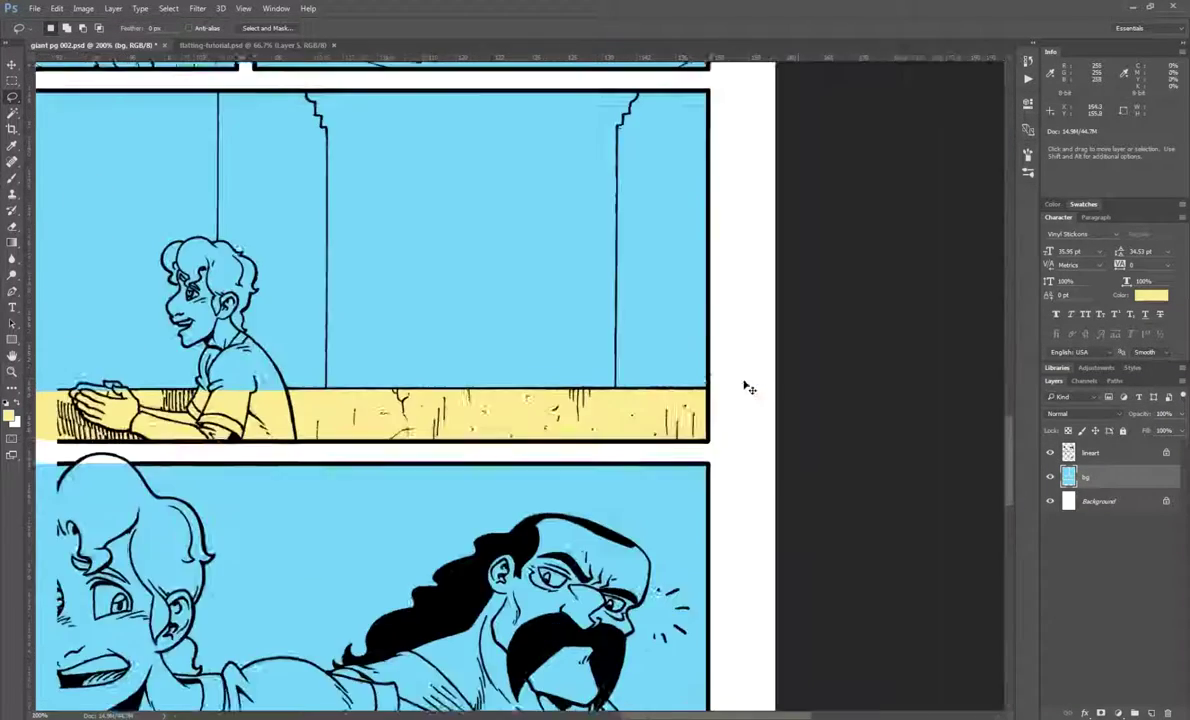
# Lasso the pillar in the middle panel along its stepped outline, overlapping the wall, and subtract the yellow wall area with the Magic Wand
pyautogui.hotkey('ctrl', '+')
pyautogui.moveTo(416, 296)
pyautogui.mouseDown()
pyautogui.moveTo(438, 321)
pyautogui.moveTo(744, 404)
pyautogui.moveTo(791, 381)
pyautogui.moveTo(637, 372)
pyautogui.mouseUp()
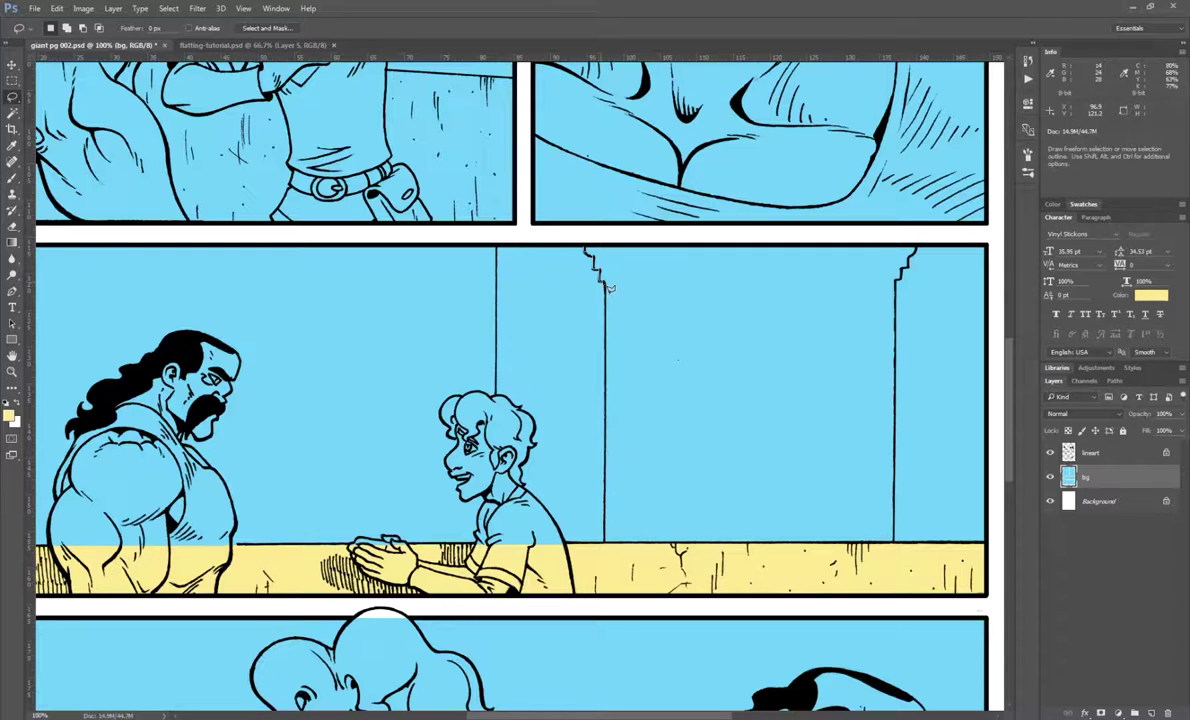
pyautogui.moveTo(605, 283)
pyautogui.mouseDown()
pyautogui.moveTo(605, 563)
pyautogui.moveTo(918, 558)
pyautogui.moveTo(891, 556)
pyautogui.moveTo(902, 290)
pyautogui.mouseUp()
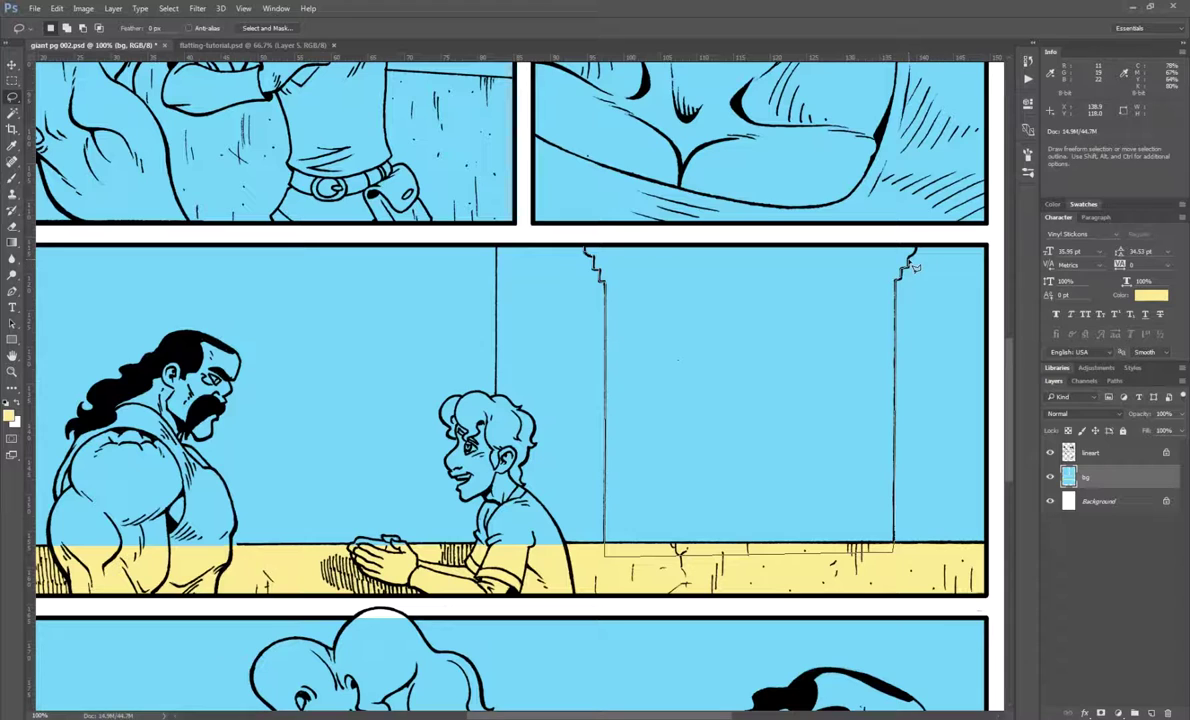
pyautogui.moveTo(921, 261); pyautogui.dragTo(924, 254)
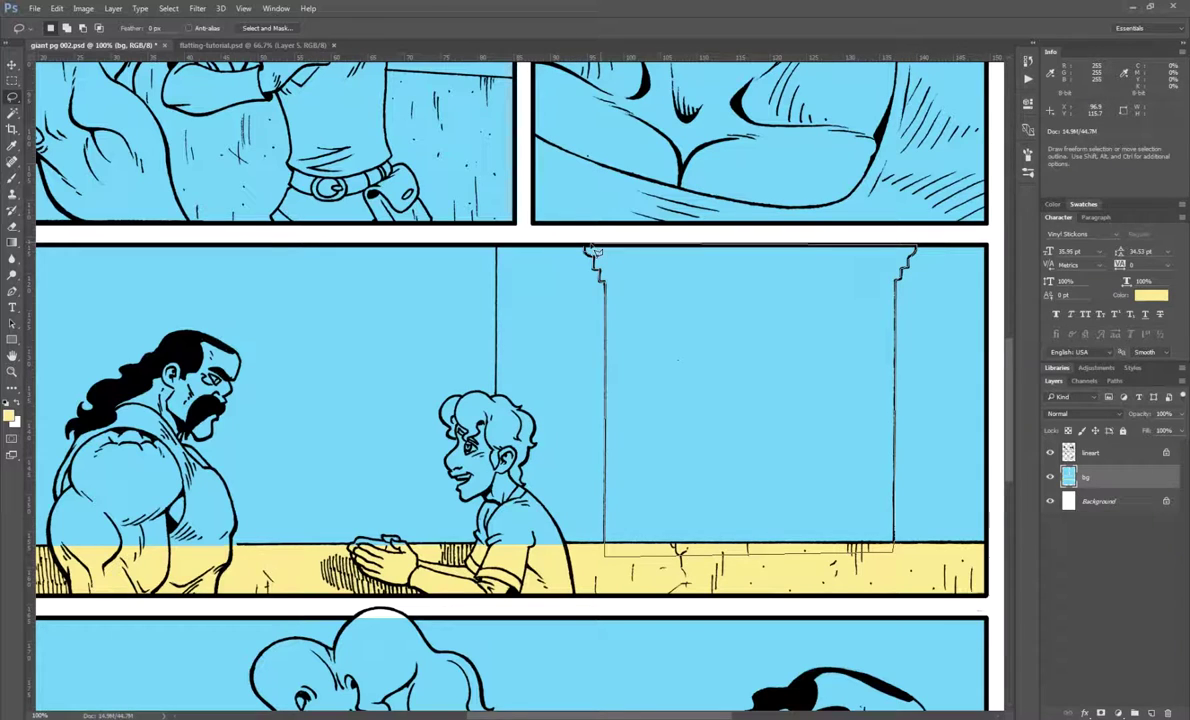
pyautogui.moveTo(1009, 252)
pyautogui.mouseDown()
pyautogui.moveTo(917, 183)
pyautogui.moveTo(894, 223)
pyautogui.moveTo(572, 197)
pyautogui.moveTo(475, 230)
pyautogui.moveTo(612, 260)
pyautogui.moveTo(626, 255)
pyautogui.moveTo(582, 249)
pyautogui.moveTo(873, 241)
pyautogui.moveTo(921, 225)
pyautogui.moveTo(903, 237)
pyautogui.moveTo(551, 246)
pyautogui.moveTo(588, 254)
pyautogui.mouseUp()
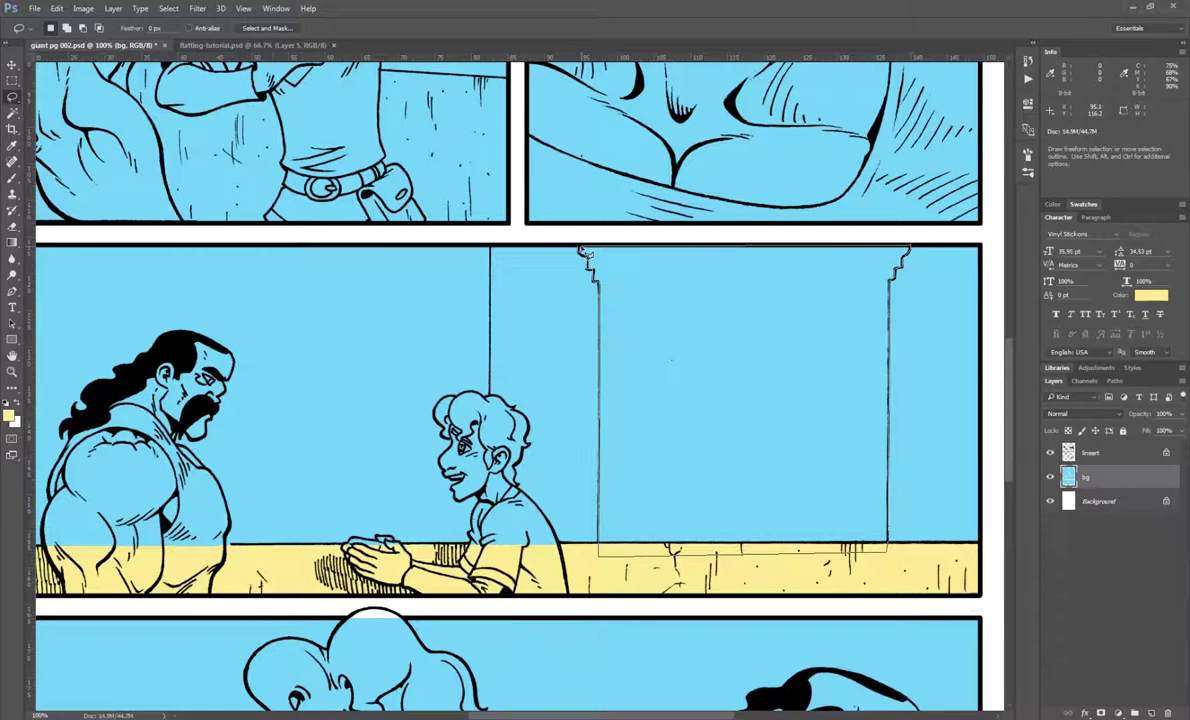
pyautogui.press('w')
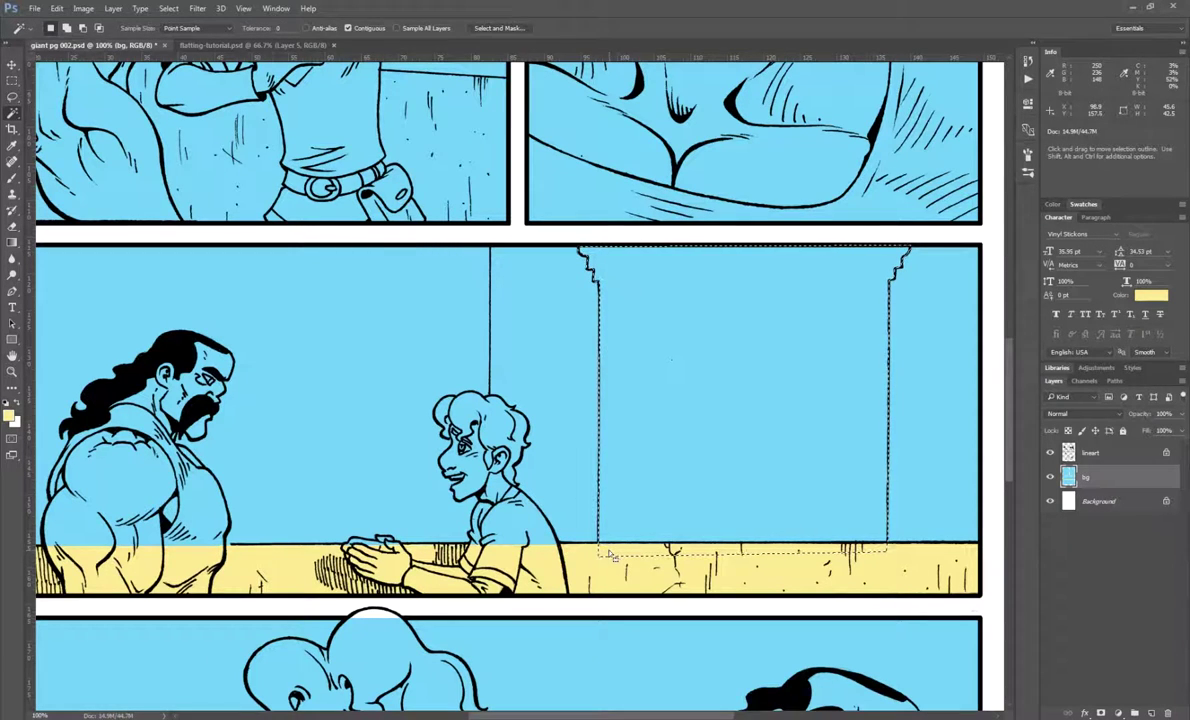
pyautogui.keyDown('alt'); pyautogui.click(612, 556); pyautogui.keyUp('alt')
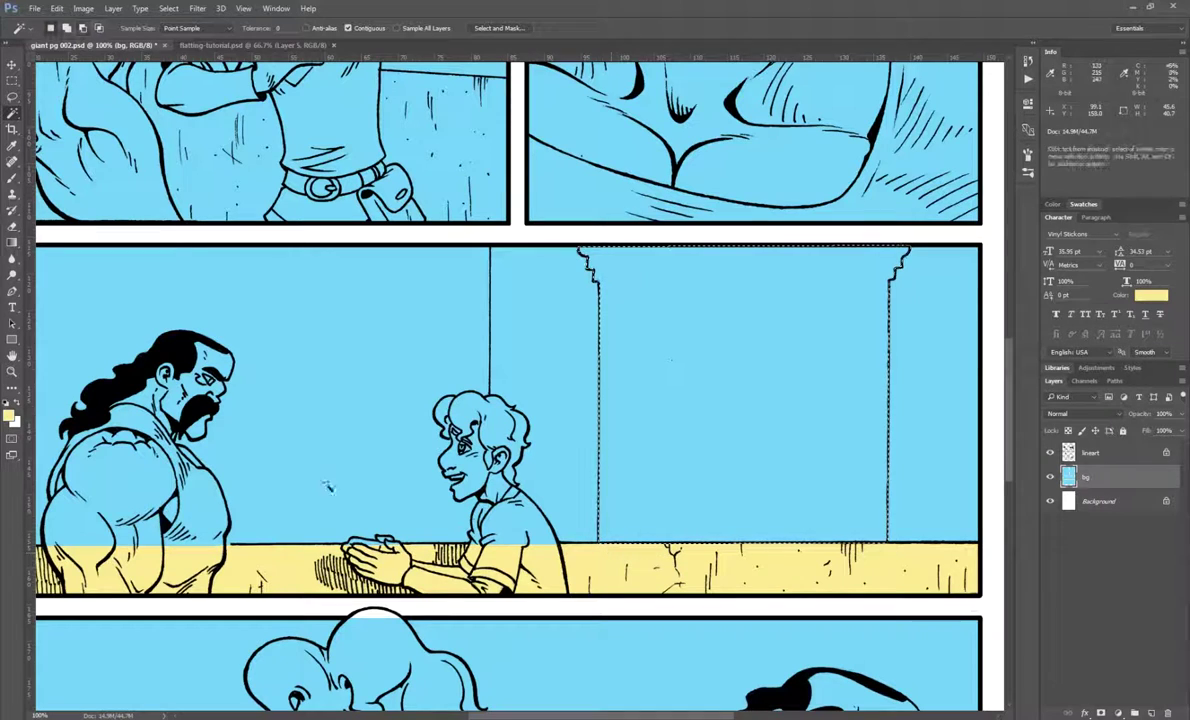
# Set the foreground color to a muted green, fill the pillar selection with it, and deselect
pyautogui.press('i')
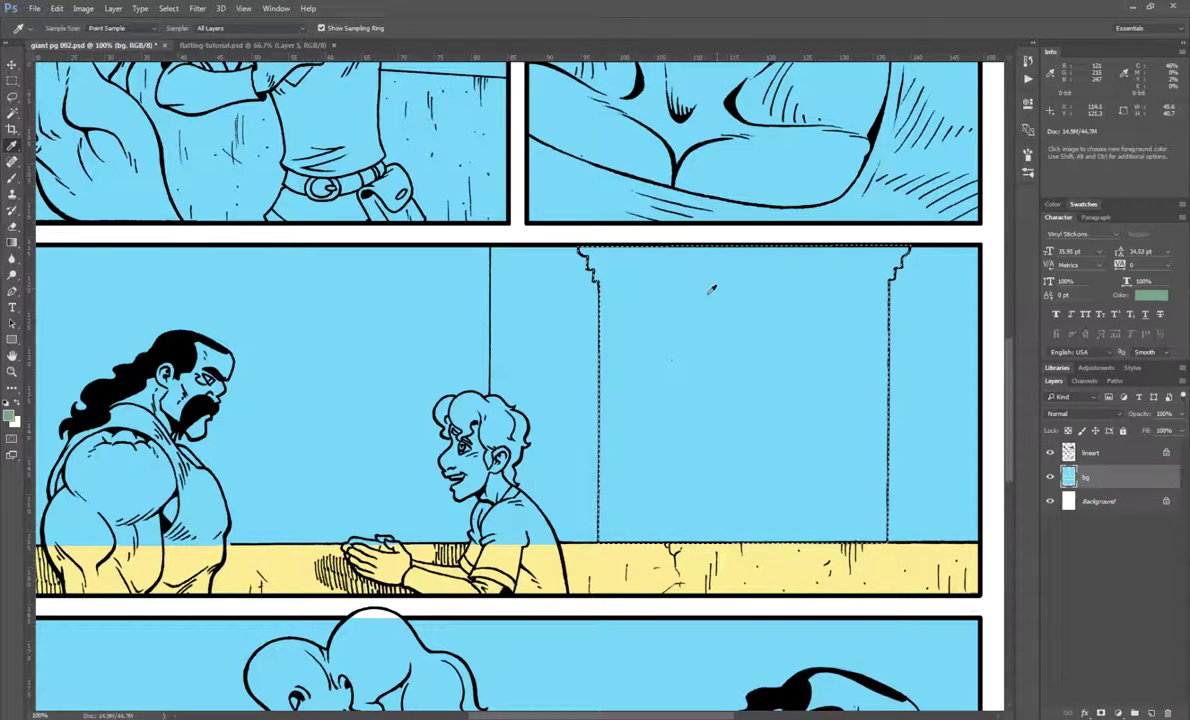
pyautogui.hotkey('alt', 'BackSpace')
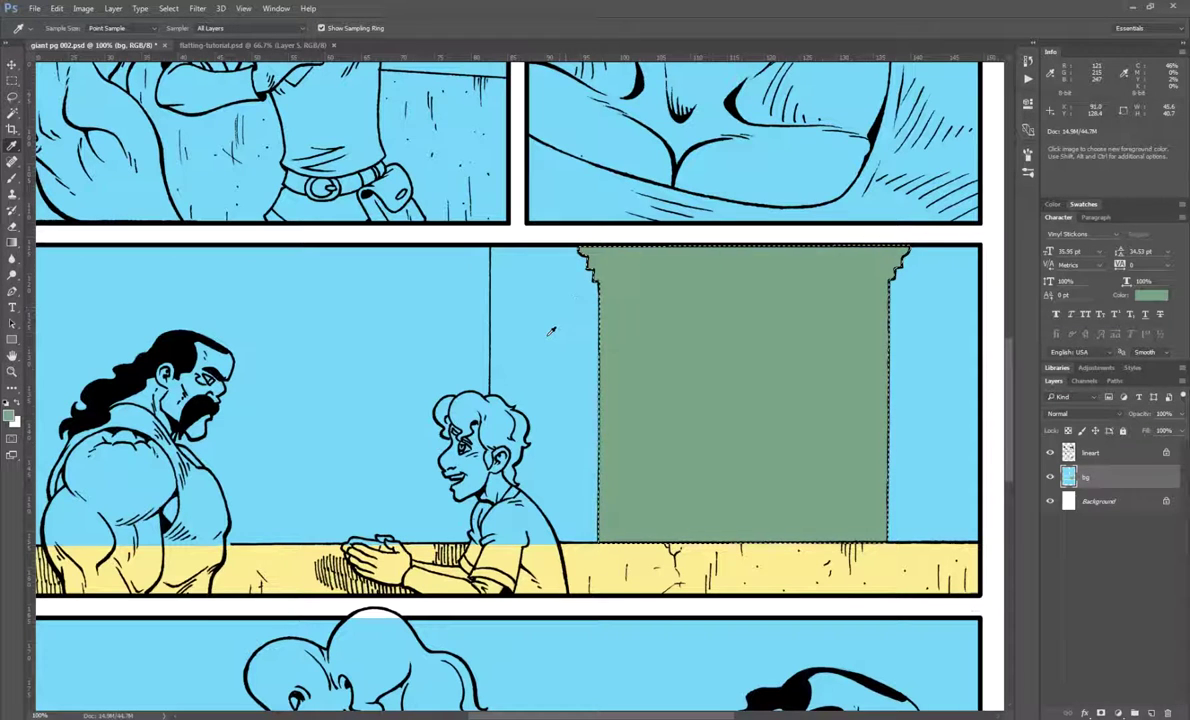
pyautogui.press('l')
pyautogui.hotkey('ctrl', 'd')
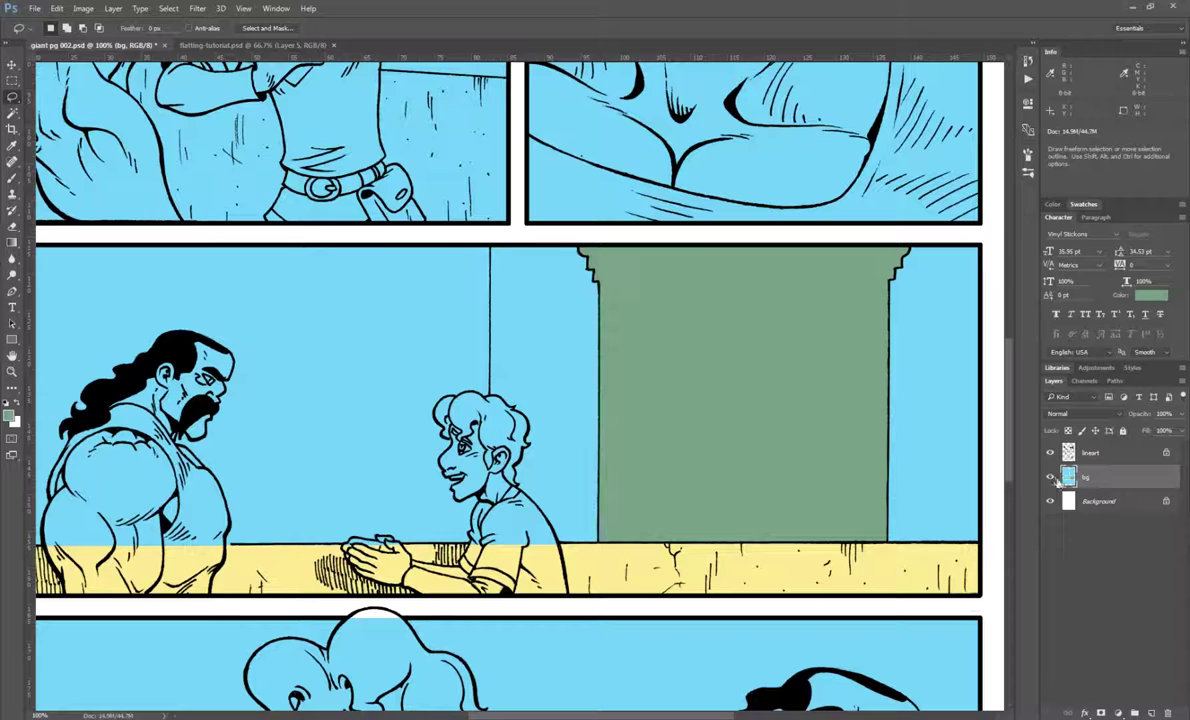
# Examine the green pillar fill's edges up close with the lineart layer hidden, and restore the lineart
pyautogui.hotkey('ctrl', '+')
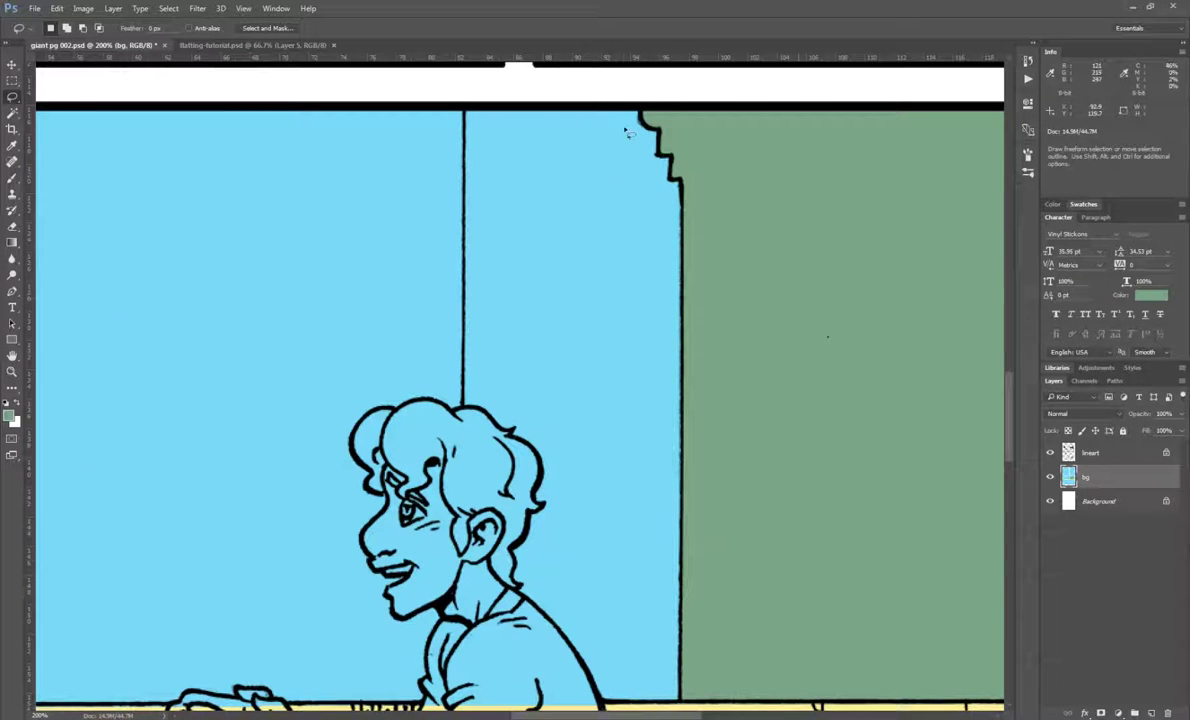
pyautogui.moveTo(744, 274); pyautogui.dragTo(709, 364)
pyautogui.hotkey('ctrl', '+')
pyautogui.moveTo(722, 316); pyautogui.dragTo(488, 381)
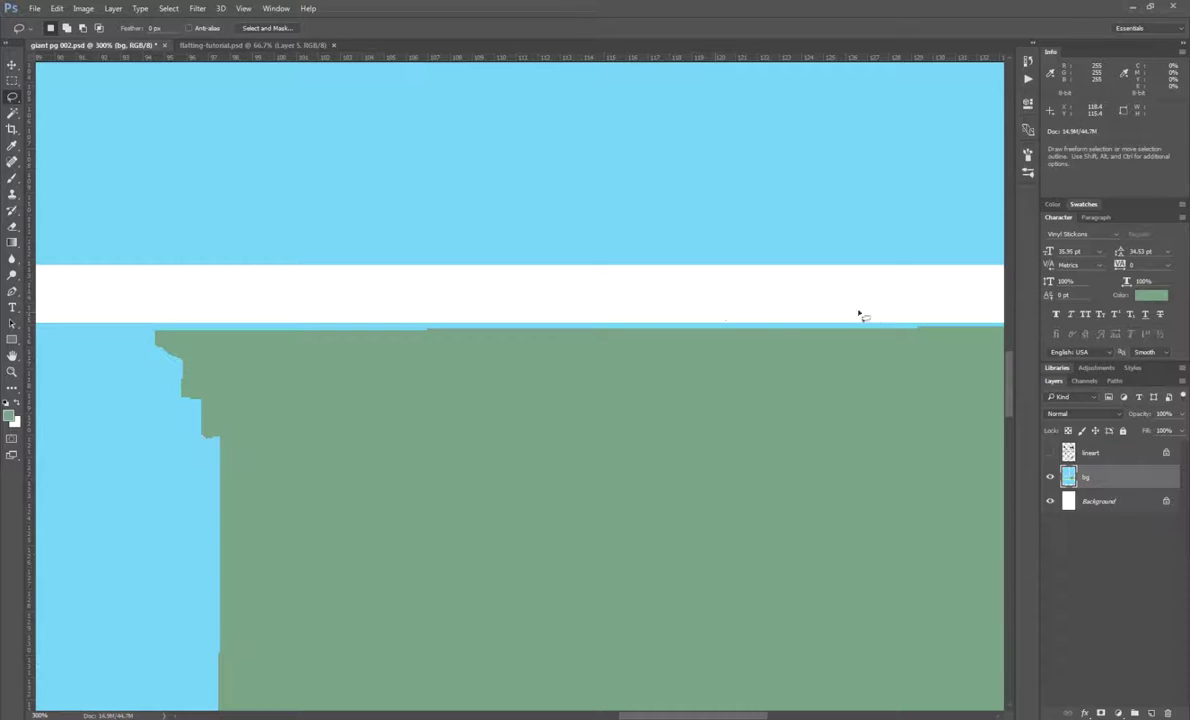
pyautogui.hotkey('ctrl', '-')
pyautogui.hotkey('ctrl', '-')
pyautogui.moveTo(727, 502); pyautogui.dragTo(735, 425)
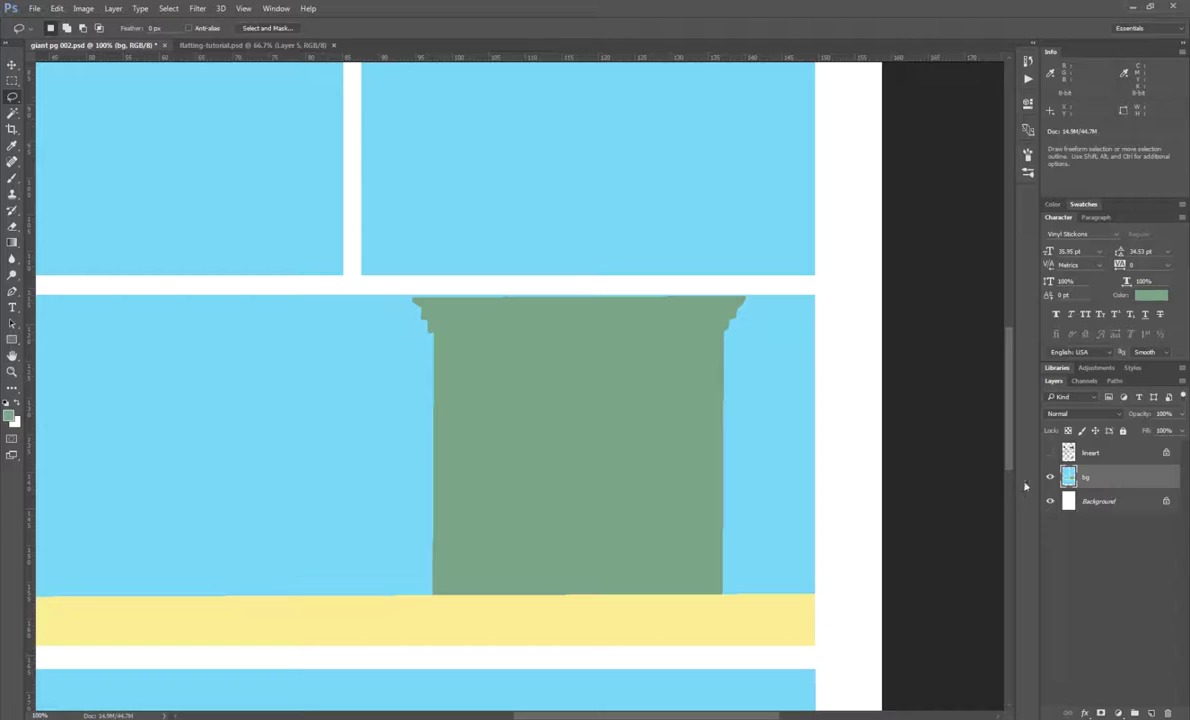
pyautogui.click(1050, 452)
pyautogui.hotkey('ctrl', '-')
pyautogui.hotkey('ctrl', '+')
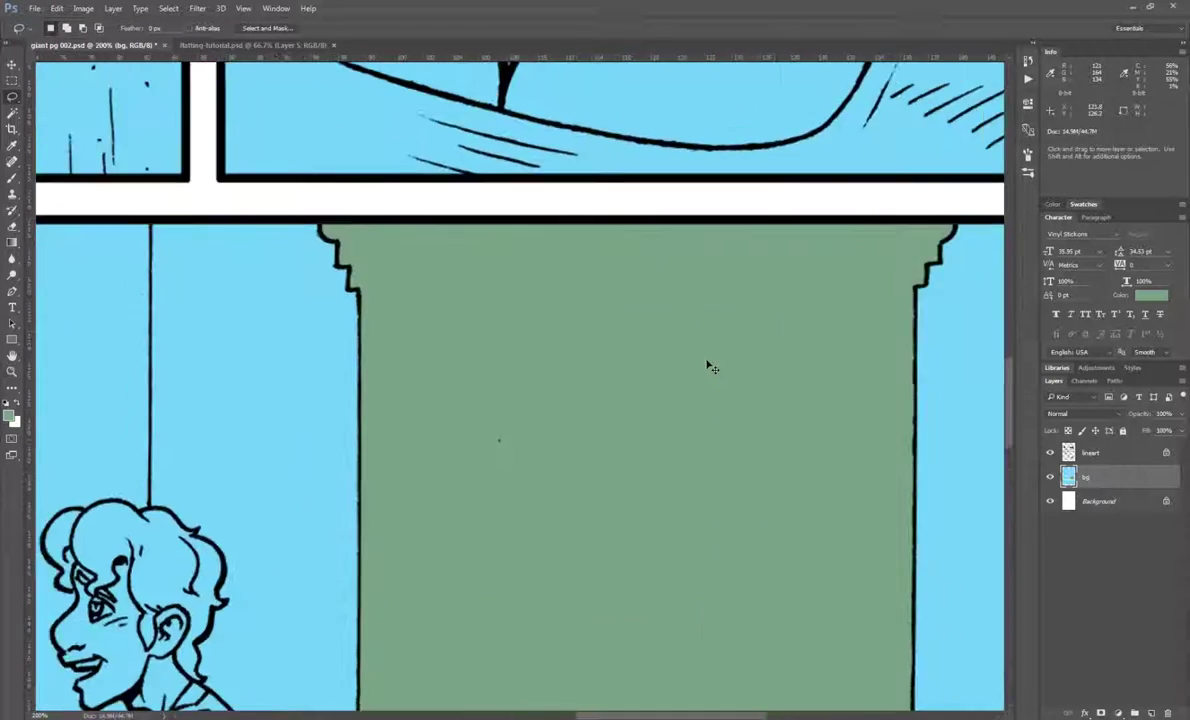
pyautogui.hotkey('ctrl', '-')
pyautogui.hotkey('ctrl', '-')
# Sample the wall's yellow from the middle panel as the foreground color
pyautogui.hscroll(-3, 706, 368)
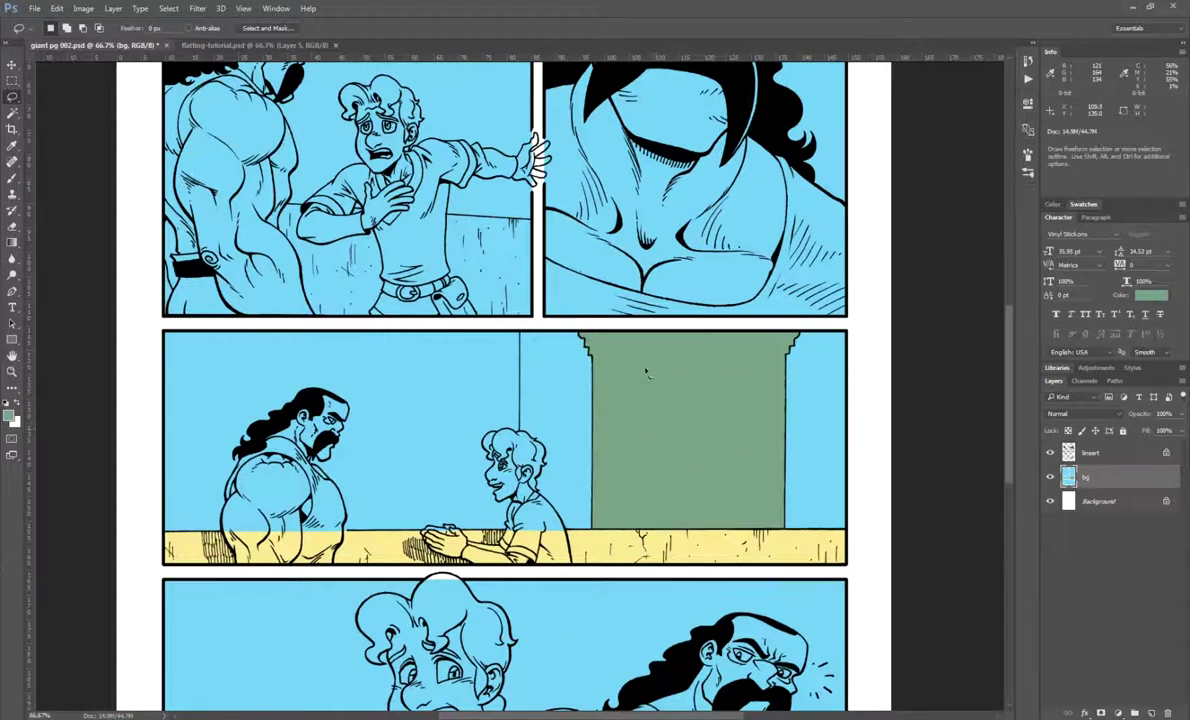
pyautogui.scroll(2, 603, 511)
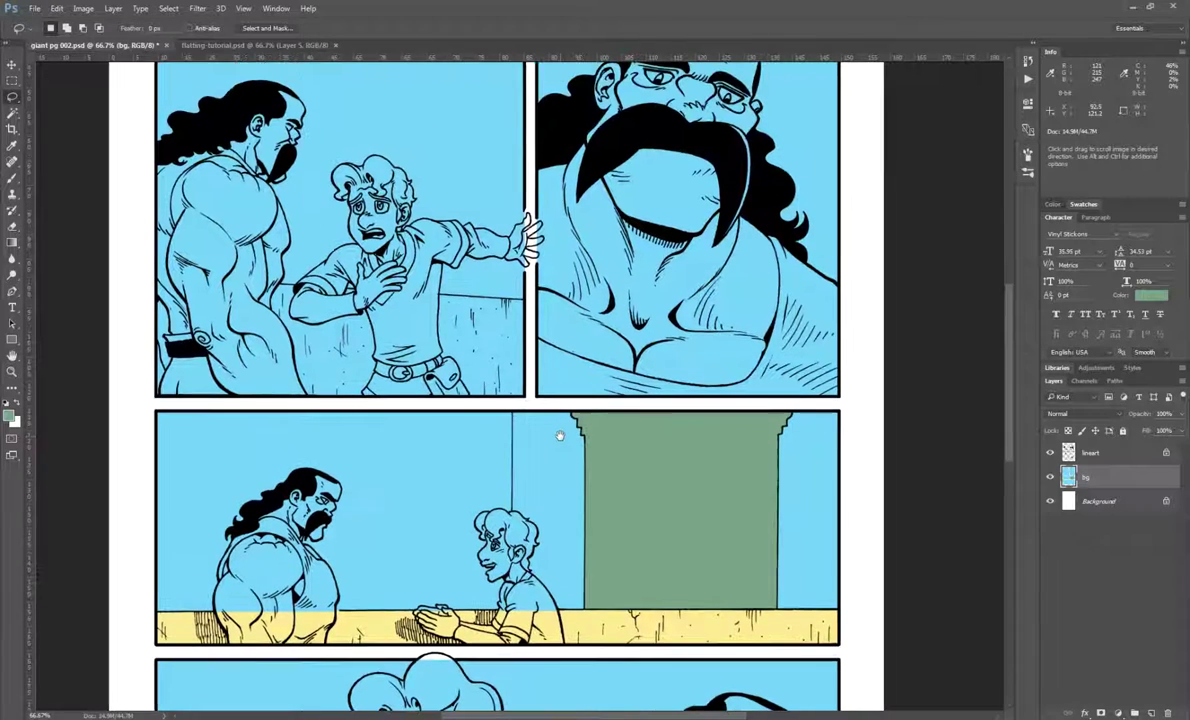
pyautogui.press('i')
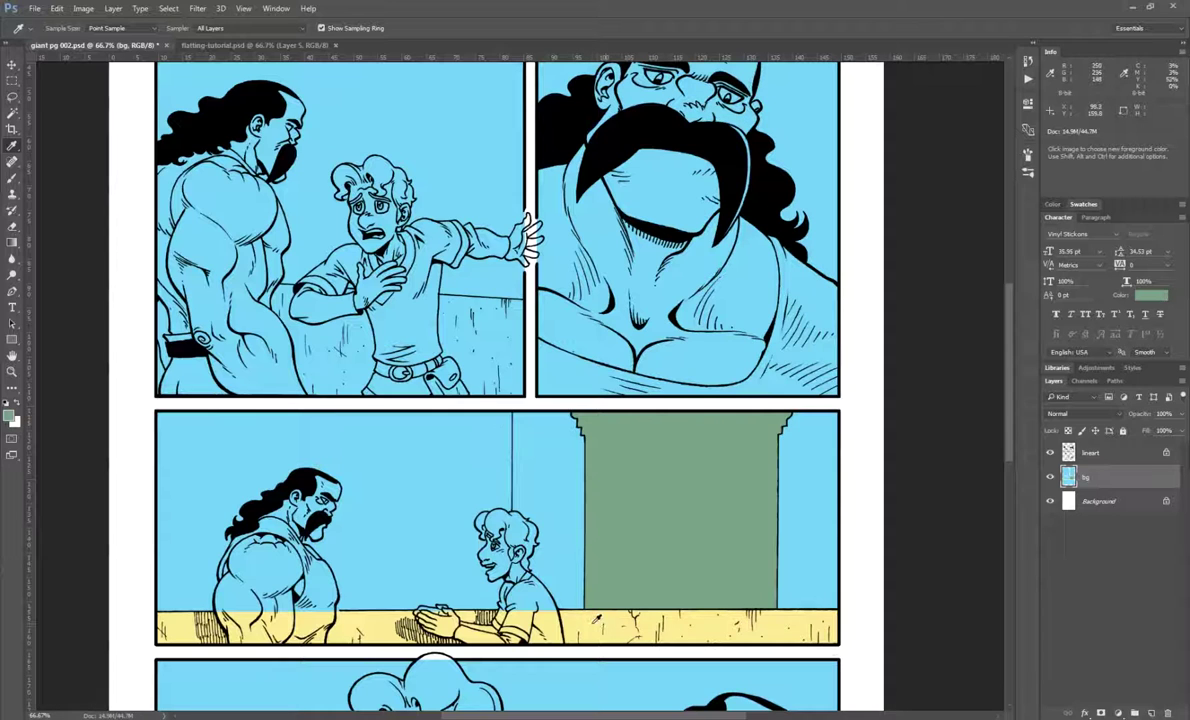
pyautogui.click(583, 618)
# Lasso the low wall in the panel with the outstretched hand, running past its borders into the gutter, and switch to the Magic Wand
pyautogui.press('l')
pyautogui.hotkey('ctrl', '+')
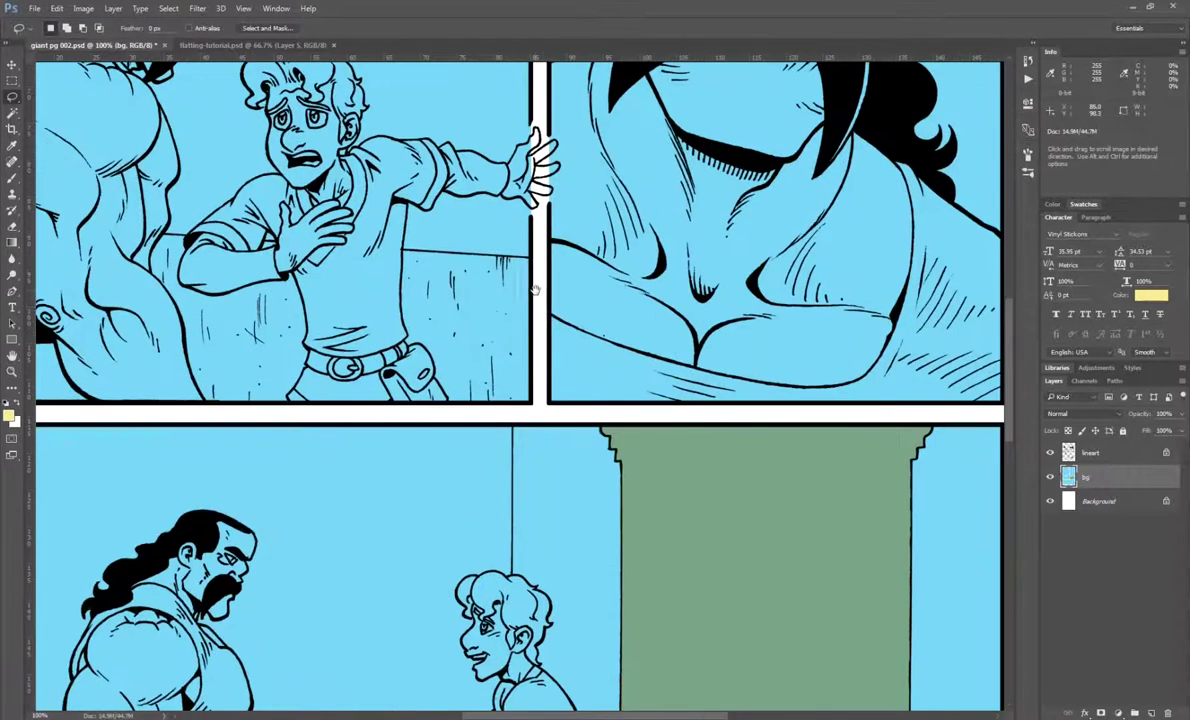
pyautogui.moveTo(539, 292); pyautogui.dragTo(633, 395)
pyautogui.keyDown('alt'); pyautogui.click(630, 362); pyautogui.keyUp('alt')
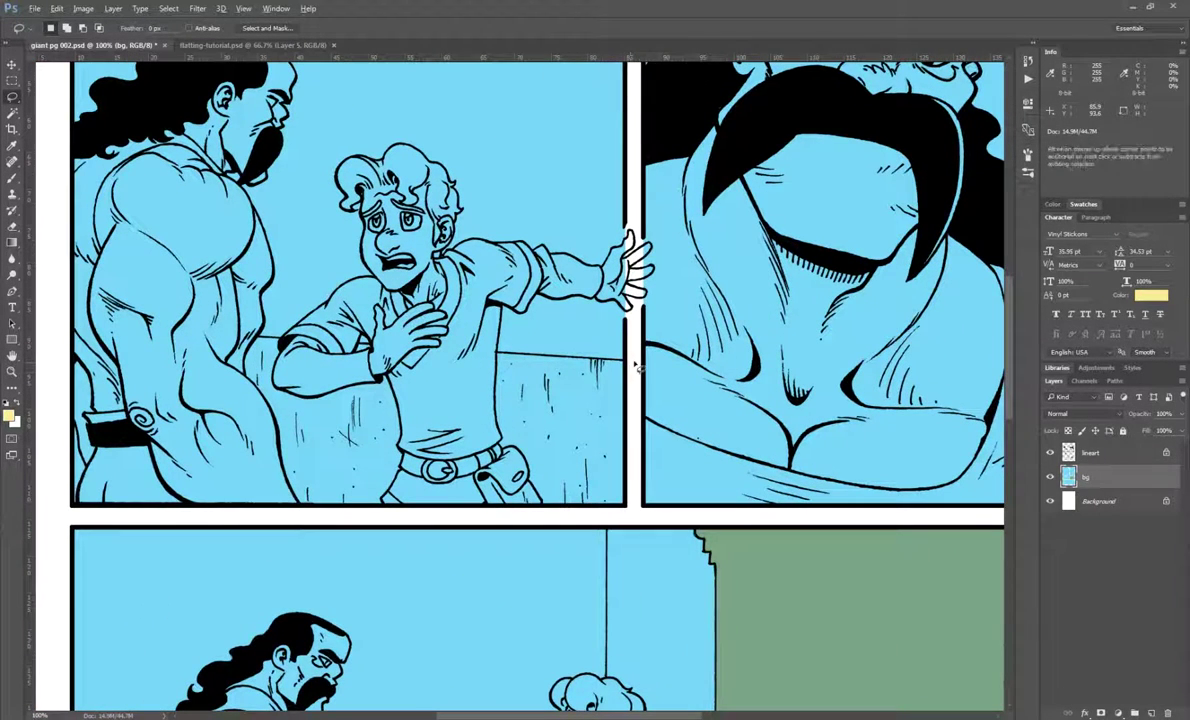
pyautogui.keyDown('alt'); pyautogui.click(41, 324); pyautogui.keyUp('alt')
pyautogui.keyDown('alt'); pyautogui.click(53, 513); pyautogui.keyUp('alt')
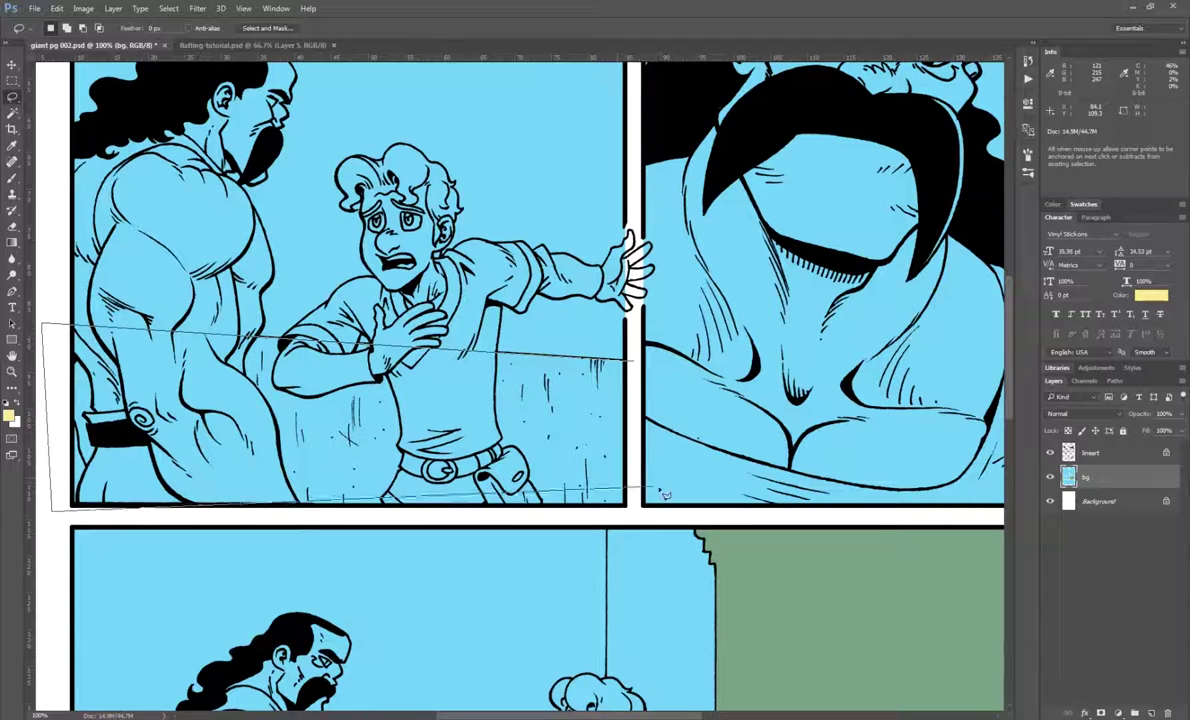
pyautogui.keyDown('alt'); pyautogui.click(641, 511); pyautogui.keyUp('alt')
pyautogui.press('w')
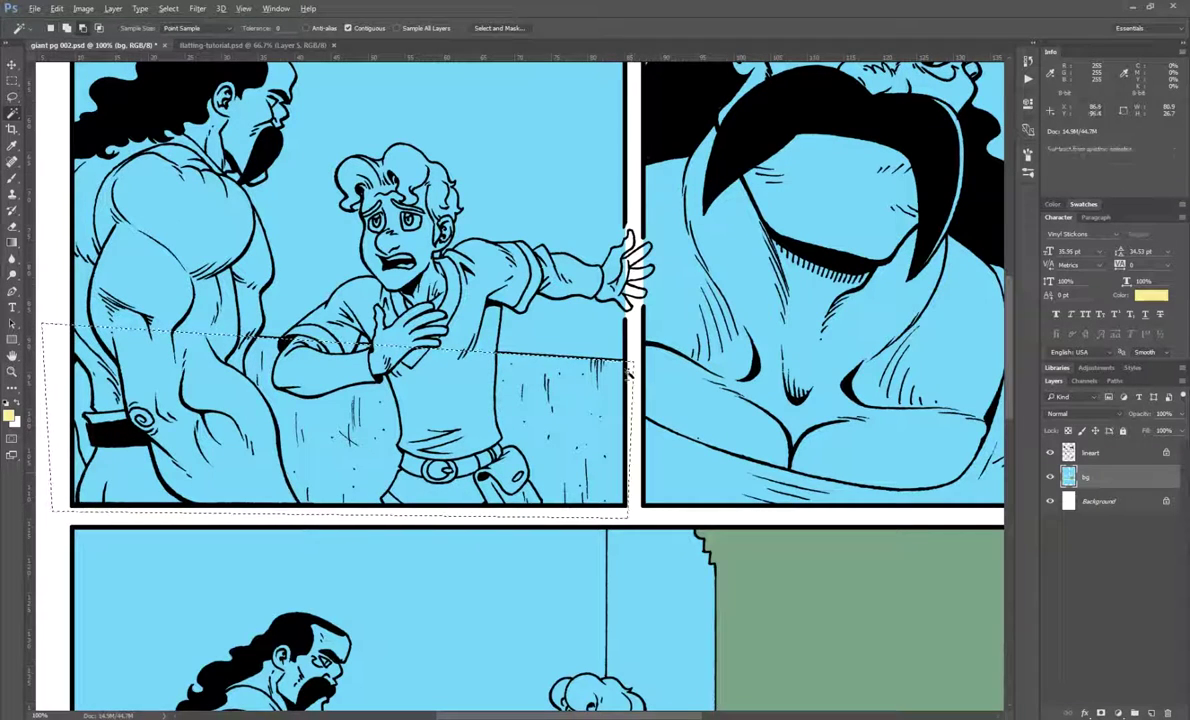
# Fill the low wall selection in the outstretched-hand panel with the sampled yellow and deselect
pyautogui.hotkey('alt', 'BackSpace')
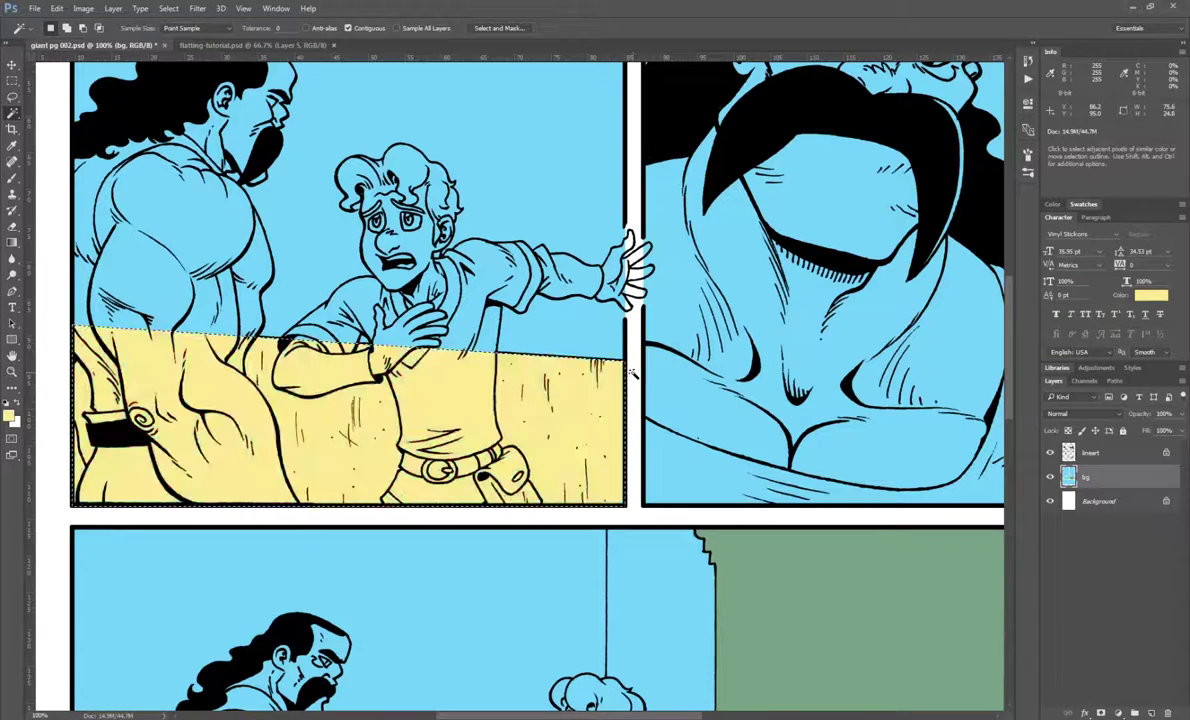
pyautogui.press('l')
pyautogui.hotkey('ctrl', 'd')
# Add a new layer above bg and name it characters
pyautogui.hotkey('ctrl', '-')
pyautogui.hotkey('ctrl', '-')
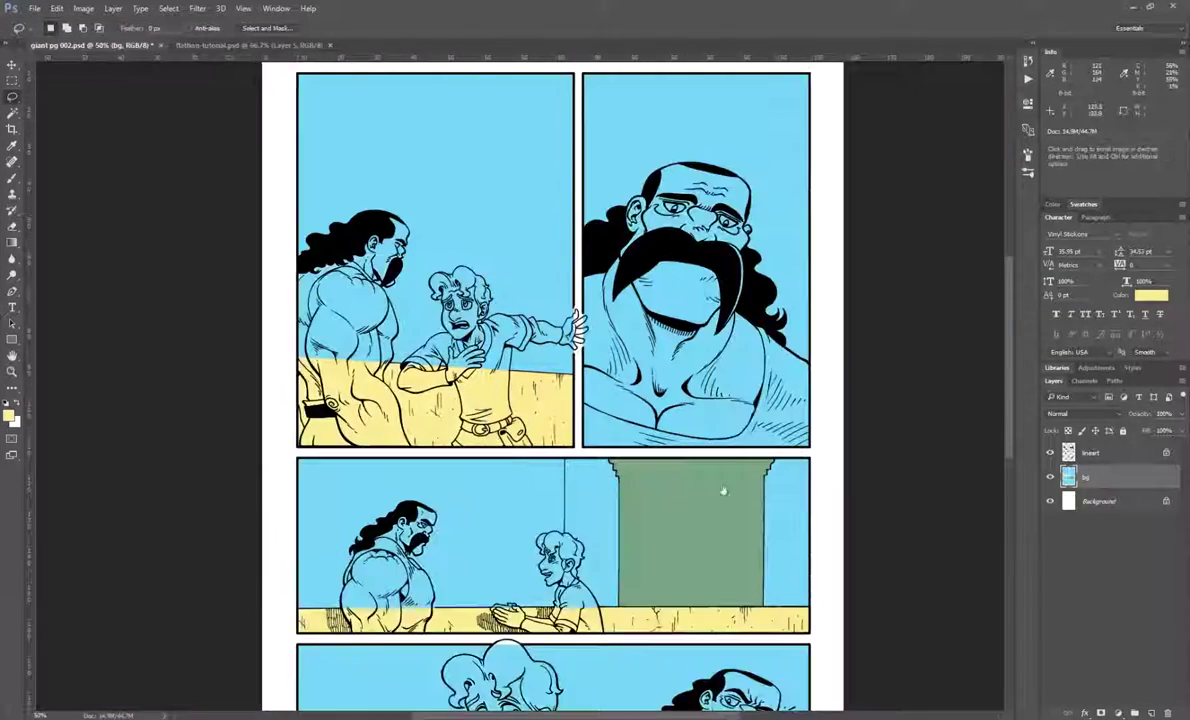
pyautogui.moveTo(718, 496); pyautogui.dragTo(682, 284)
pyautogui.scroll(1, 645, 262)
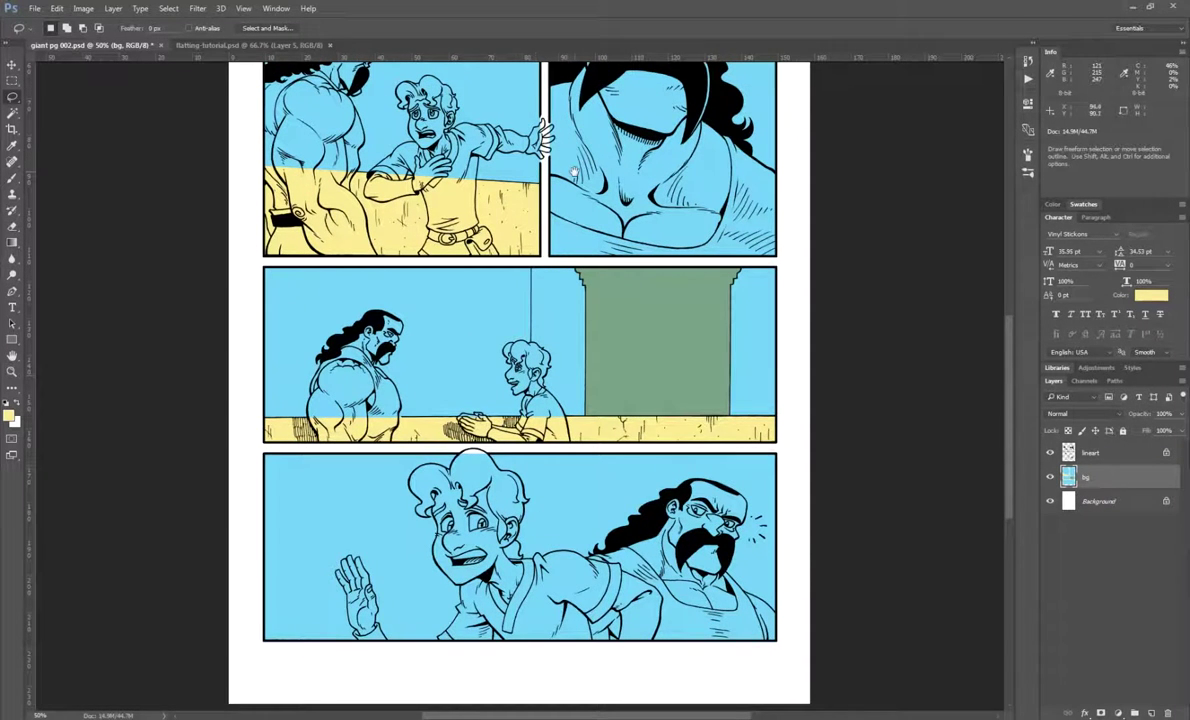
pyautogui.scroll(3, 574, 172)
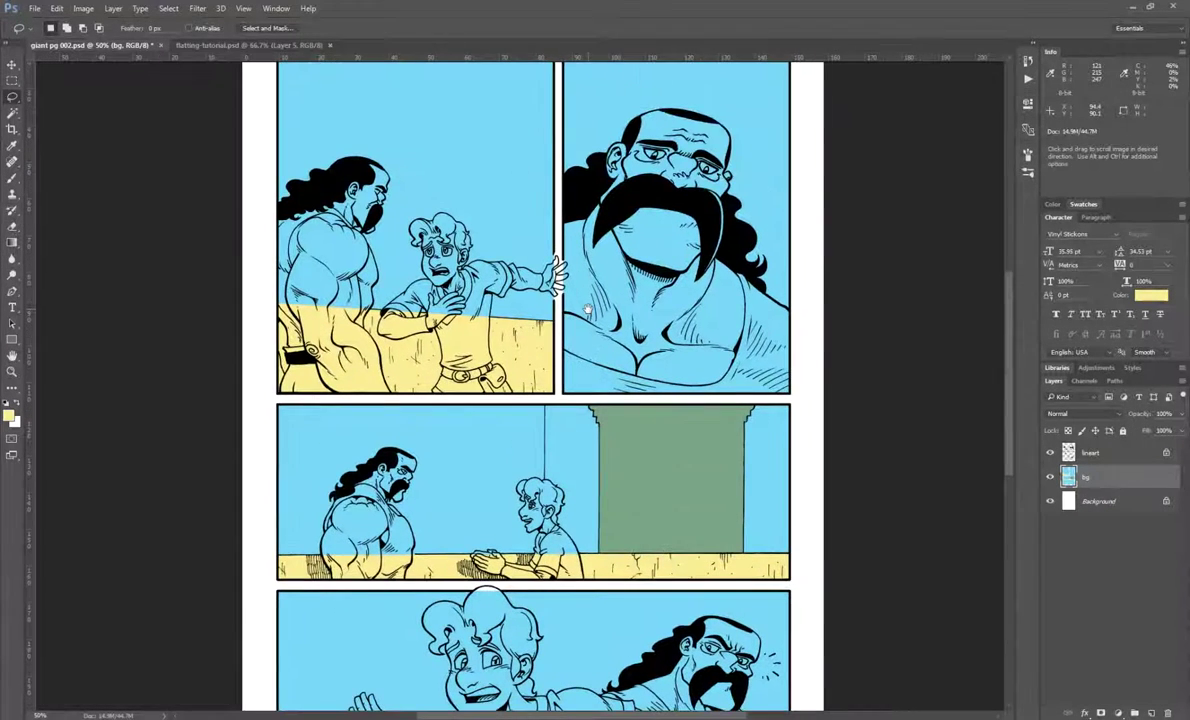
pyautogui.click(1150, 713)
pyautogui.doubleClick(1089, 477)
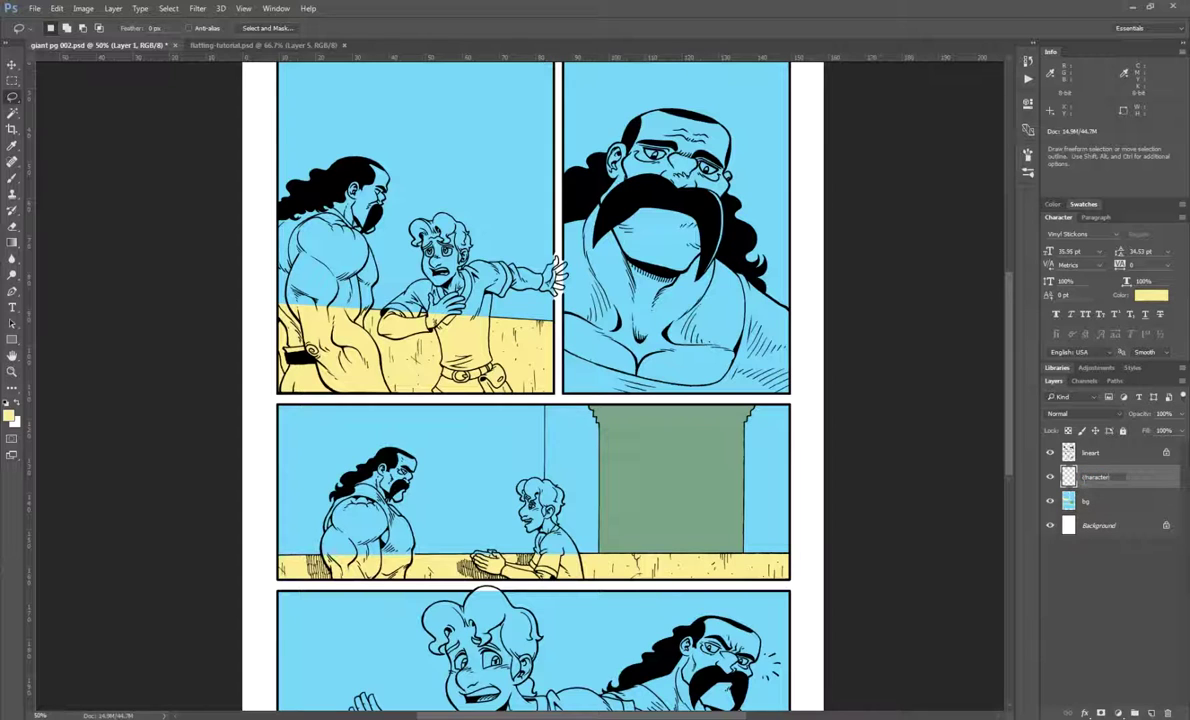
pyautogui.press('Return')
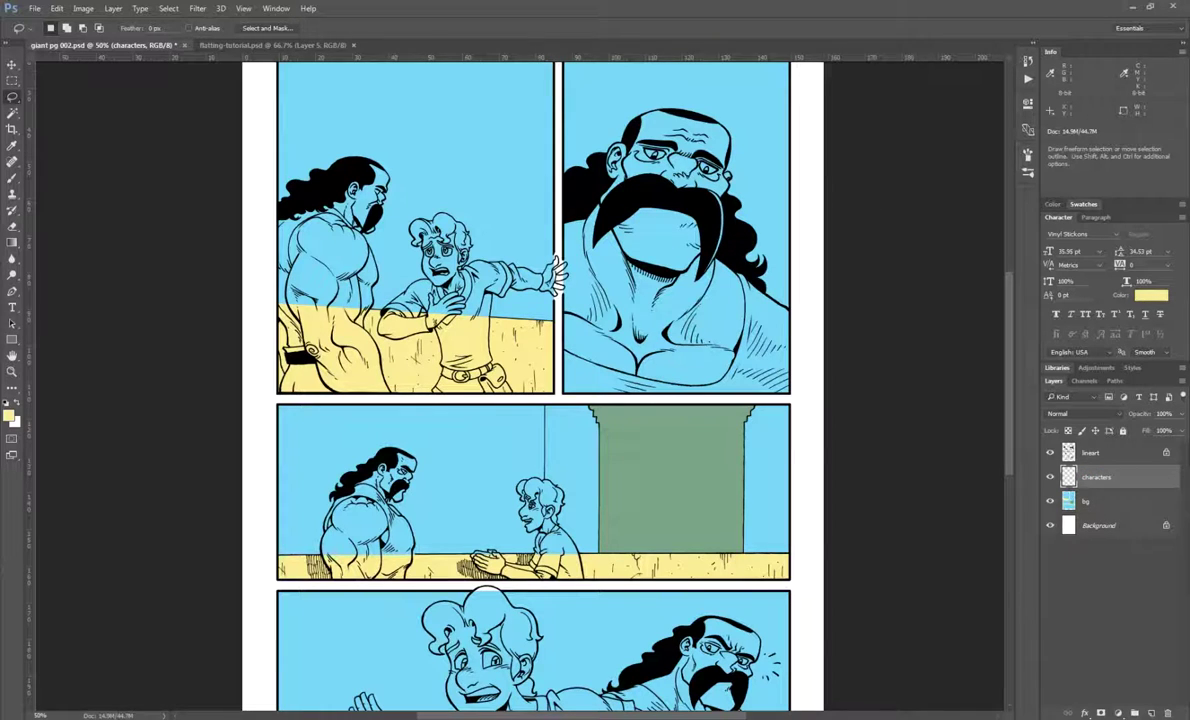
# Float the Giant - Color Key 2.pdf reference over the page and sample its skin swatch as the page's foreground color
pyautogui.moveTo(0, 45); pyautogui.dragTo(337, 93)
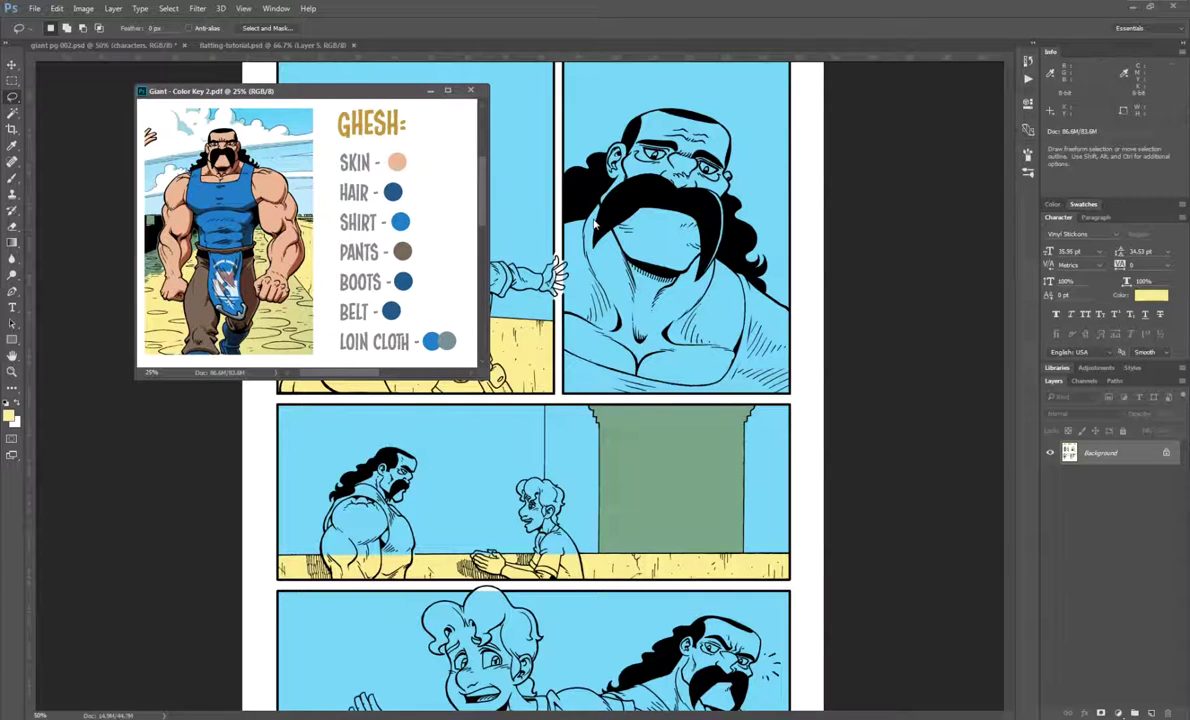
pyautogui.hotkey('ctrl', 'Tab')
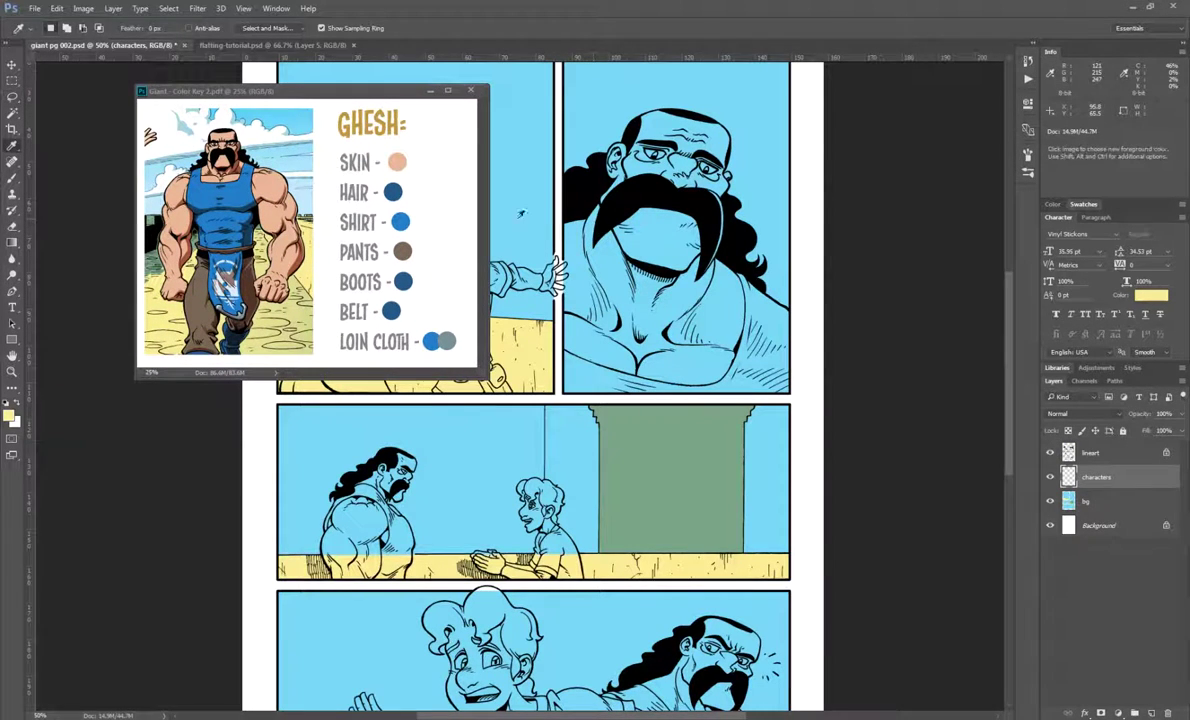
pyautogui.press('i')
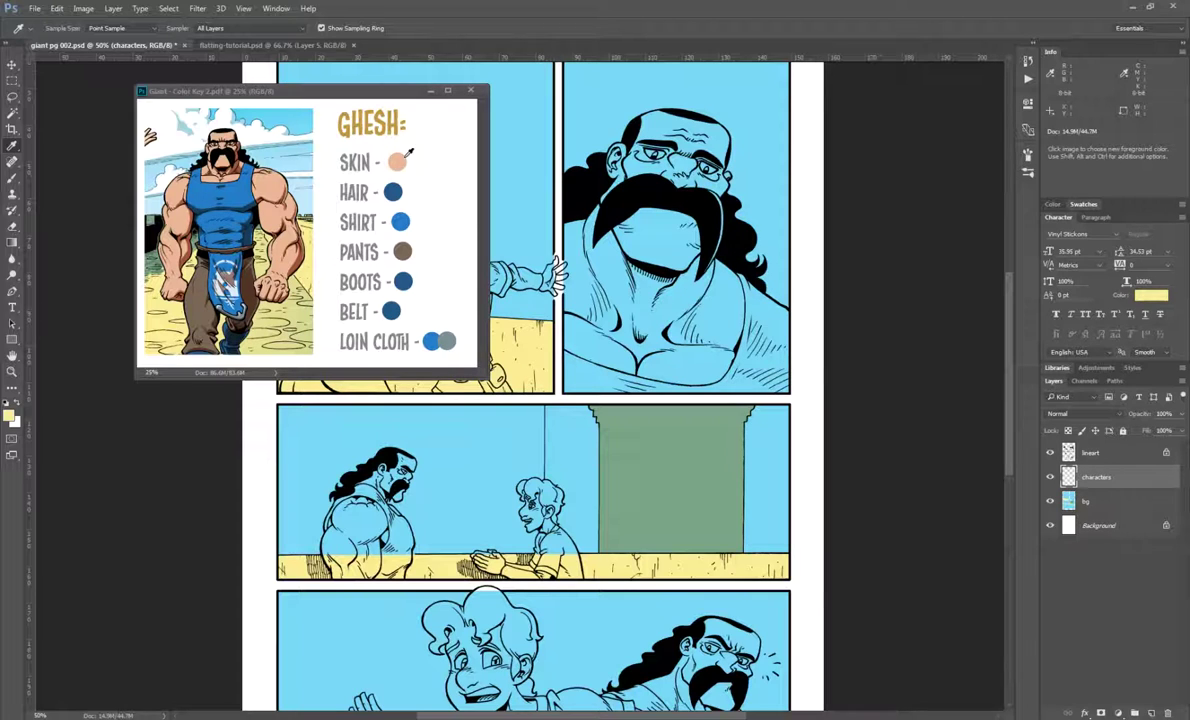
pyautogui.click(394, 164)
pyautogui.press('l')
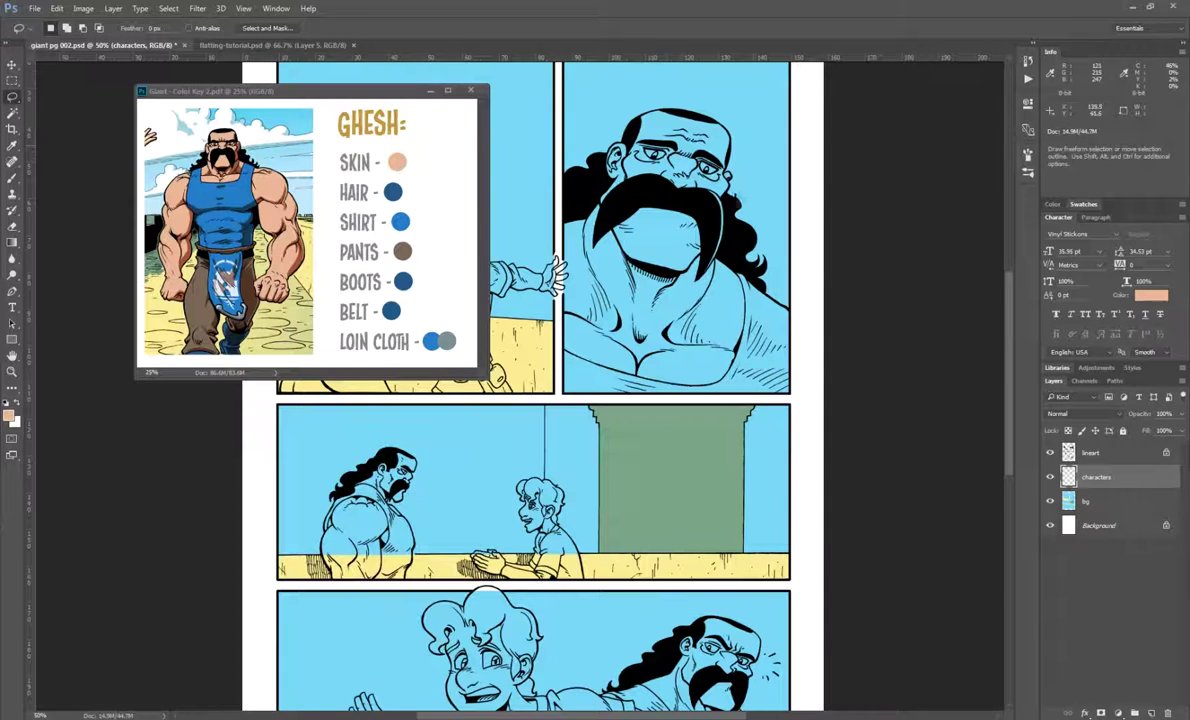
# Lasso the mustached man's face, ears, neck and chest in the close-up panel, fill them with the skin tone, and deselect
pyautogui.hotkey('ctrl', '+')
pyautogui.hotkey('ctrl', '+')
pyautogui.moveTo(807, 242); pyautogui.dragTo(777, 612)
pyautogui.hotkey('ctrl', '+')
pyautogui.moveTo(839, 367); pyautogui.dragTo(534, 425)
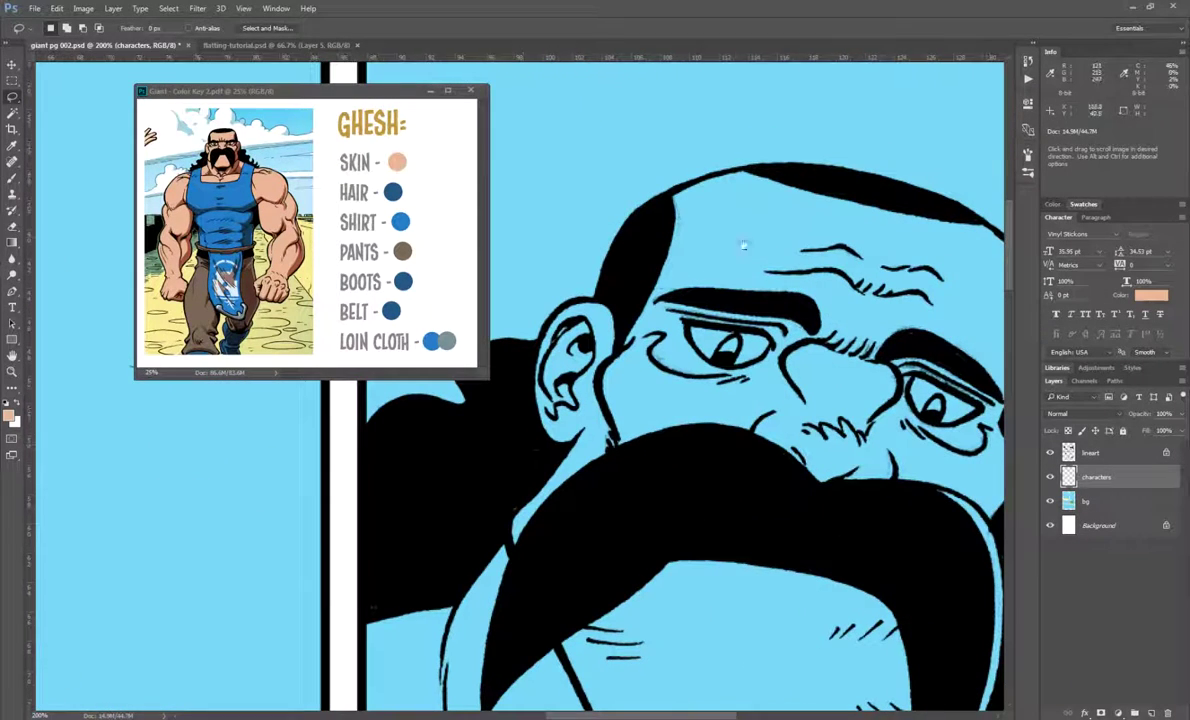
pyautogui.moveTo(695, 190)
pyautogui.mouseDown()
pyautogui.moveTo(603, 306)
pyautogui.moveTo(559, 314)
pyautogui.moveTo(532, 357)
pyautogui.moveTo(496, 482)
pyautogui.moveTo(382, 615)
pyautogui.moveTo(358, 617)
pyautogui.moveTo(337, 705)
pyautogui.moveTo(386, 604)
pyautogui.moveTo(368, 660)
pyautogui.moveTo(380, 503)
pyautogui.moveTo(366, 508)
pyautogui.moveTo(483, 568)
pyautogui.moveTo(615, 596)
pyautogui.moveTo(708, 637)
pyautogui.moveTo(902, 662)
pyautogui.moveTo(750, 682)
pyautogui.moveTo(723, 653)
pyautogui.moveTo(762, 653)
pyautogui.moveTo(795, 628)
pyautogui.moveTo(857, 490)
pyautogui.mouseUp()
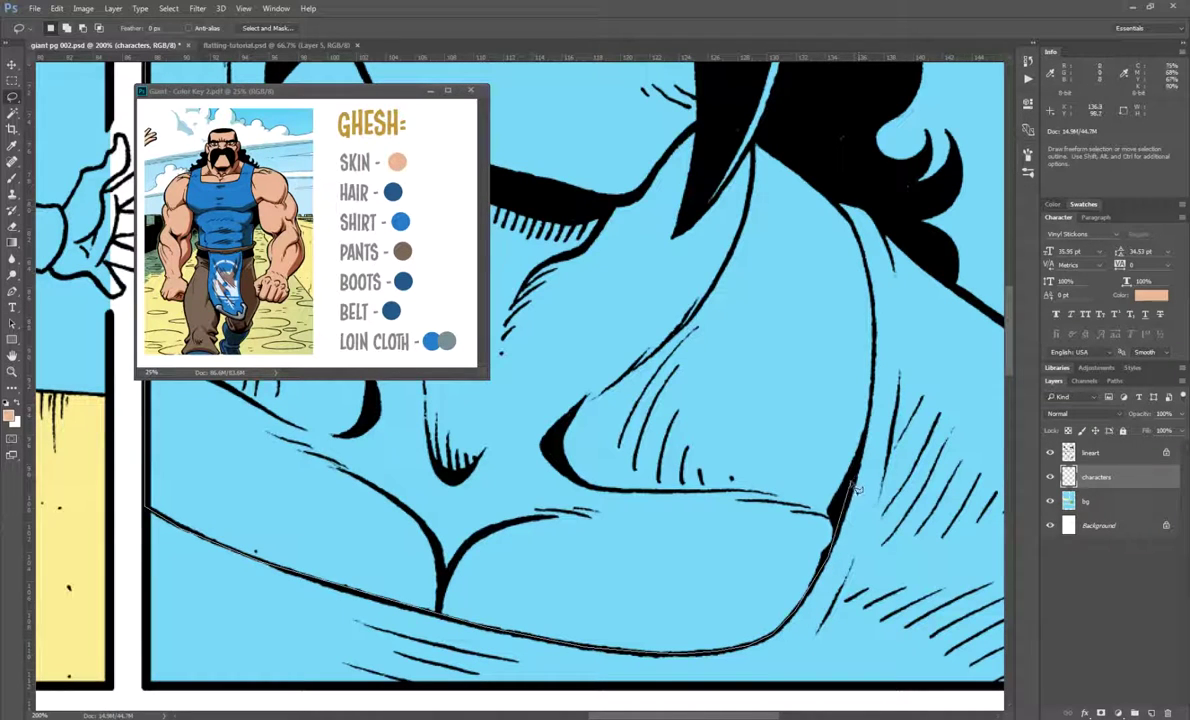
pyautogui.moveTo(876, 420)
pyautogui.mouseDown()
pyautogui.moveTo(872, 275)
pyautogui.moveTo(855, 217)
pyautogui.moveTo(818, 165)
pyautogui.mouseUp()
pyautogui.moveTo(783, 447)
pyautogui.mouseDown()
pyautogui.moveTo(702, 530)
pyautogui.moveTo(719, 324)
pyautogui.moveTo(679, 252)
pyautogui.moveTo(127, 183)
pyautogui.mouseUp()
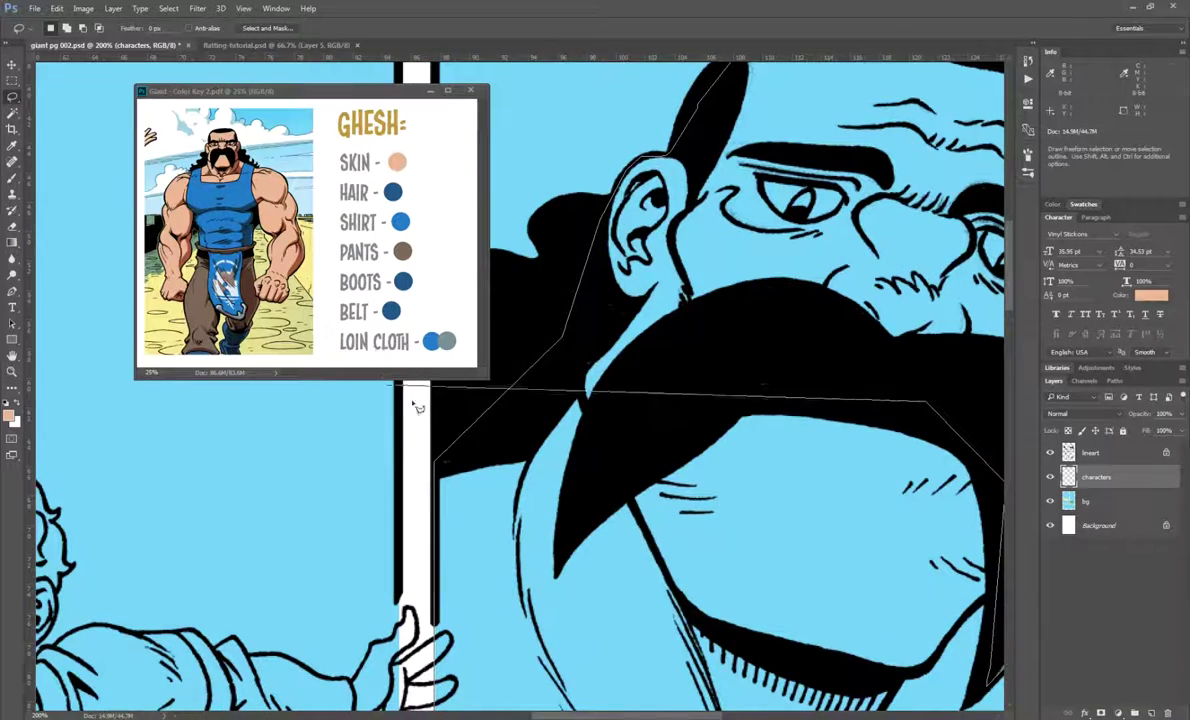
pyautogui.moveTo(587, 428)
pyautogui.mouseDown()
pyautogui.moveTo(667, 367)
pyautogui.moveTo(754, 334)
pyautogui.moveTo(1115, 375)
pyautogui.moveTo(717, 363)
pyautogui.moveTo(740, 349)
pyautogui.moveTo(775, 365)
pyautogui.moveTo(788, 392)
pyautogui.moveTo(828, 307)
pyautogui.mouseUp()
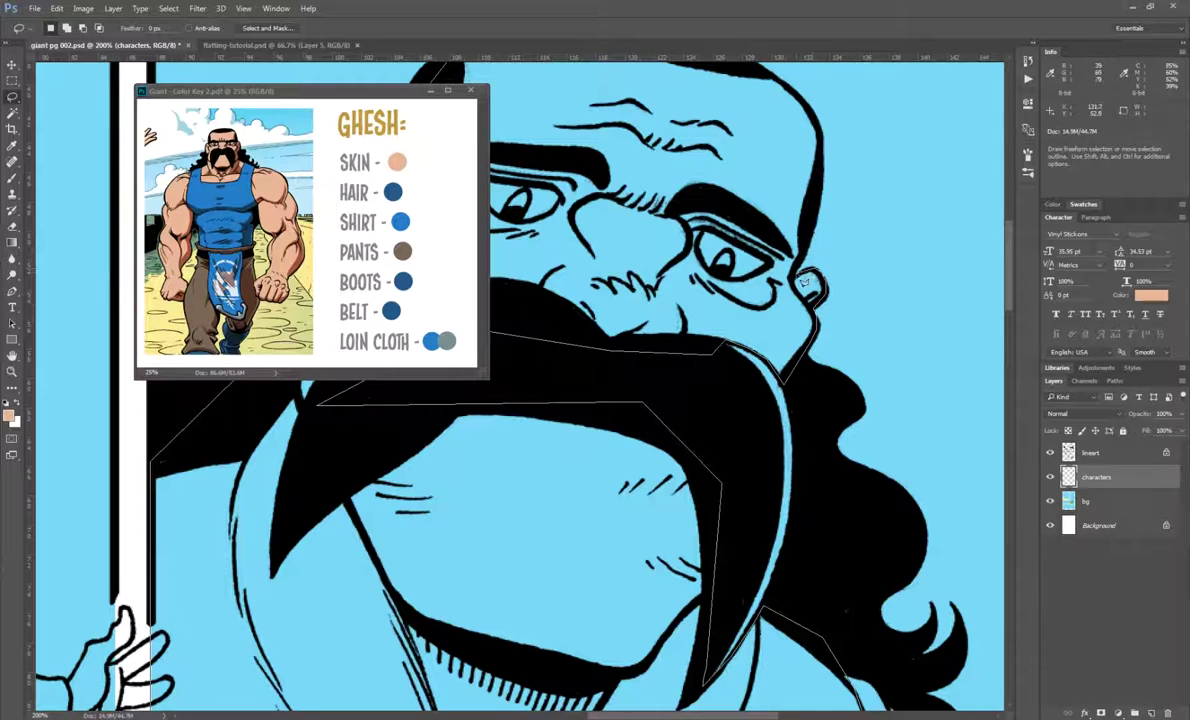
pyautogui.moveTo(820, 242)
pyautogui.mouseDown()
pyautogui.moveTo(831, 186)
pyautogui.moveTo(818, 175)
pyautogui.moveTo(845, 3)
pyautogui.moveTo(851, 285)
pyautogui.moveTo(822, 296)
pyautogui.moveTo(812, 270)
pyautogui.moveTo(774, 245)
pyautogui.moveTo(540, 187)
pyautogui.mouseUp()
pyautogui.moveTo(549, 445); pyautogui.dragTo(825, 282)
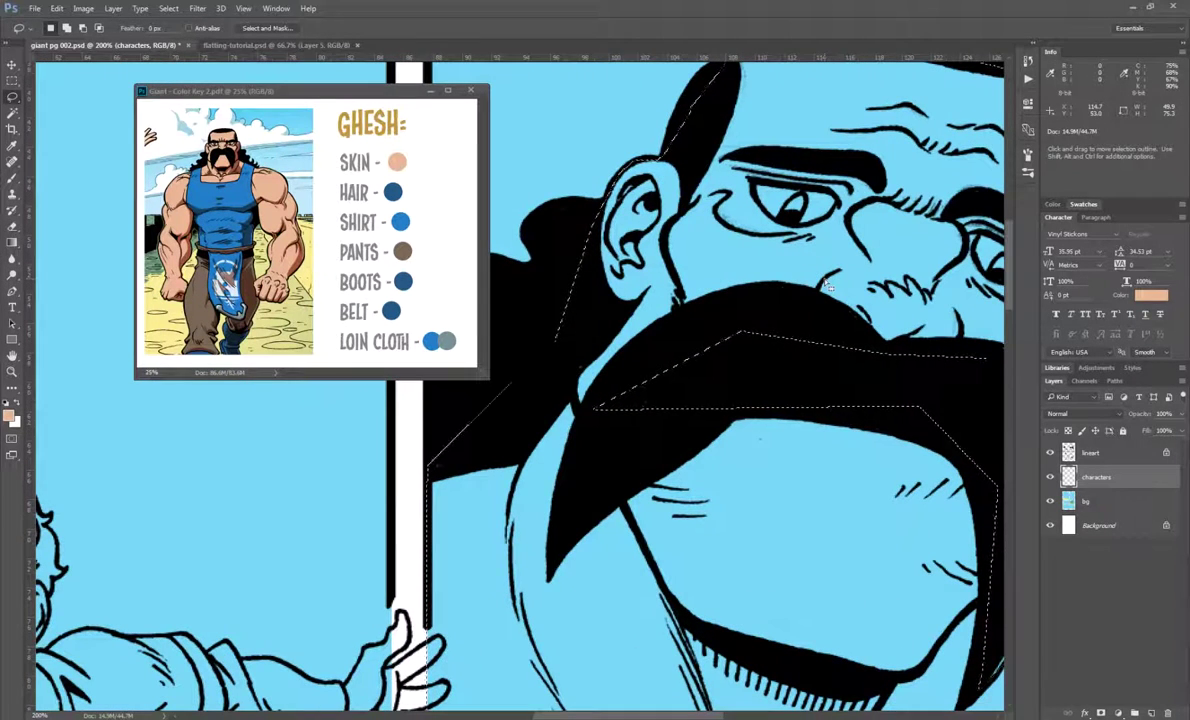
pyautogui.hotkey('alt', 'BackSpace')
pyautogui.moveTo(713, 522)
pyautogui.mouseDown()
pyautogui.moveTo(668, 528)
pyautogui.moveTo(624, 579)
pyautogui.moveTo(690, 585)
pyautogui.mouseUp()
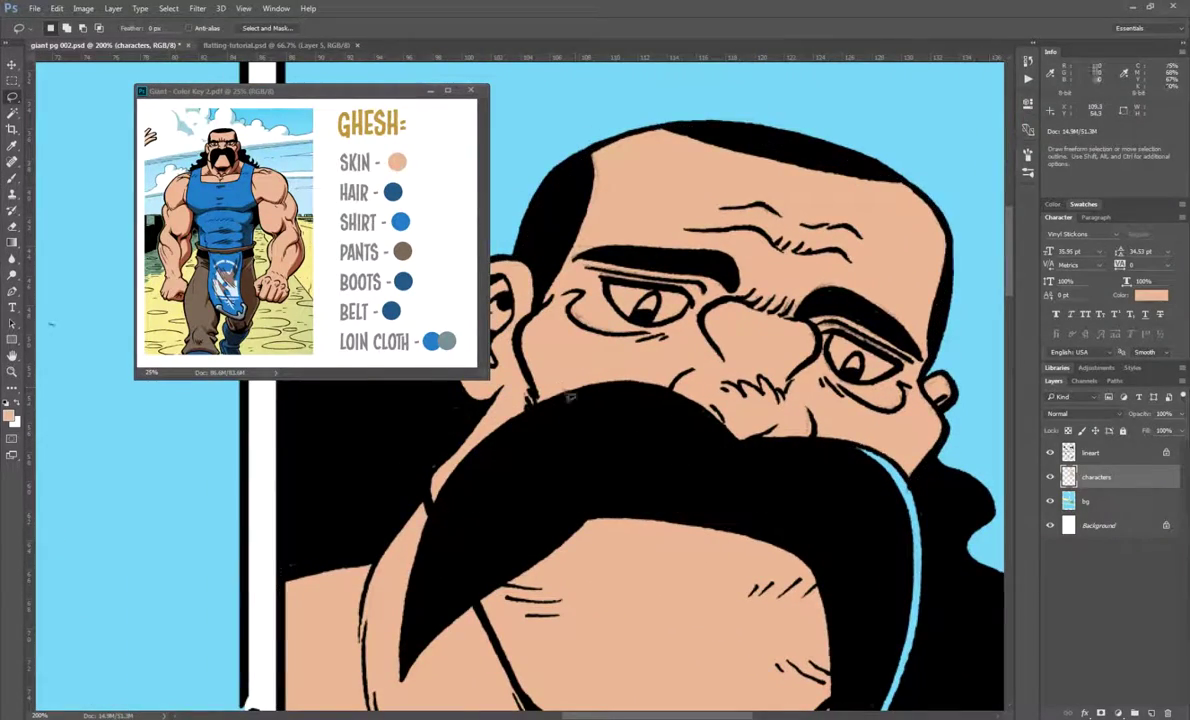
# Sample the shirt blue from the color key as the foreground color and return to the Lasso tool
pyautogui.scroll(-15, 768, 480)
pyautogui.scroll(-5, 773, 455)
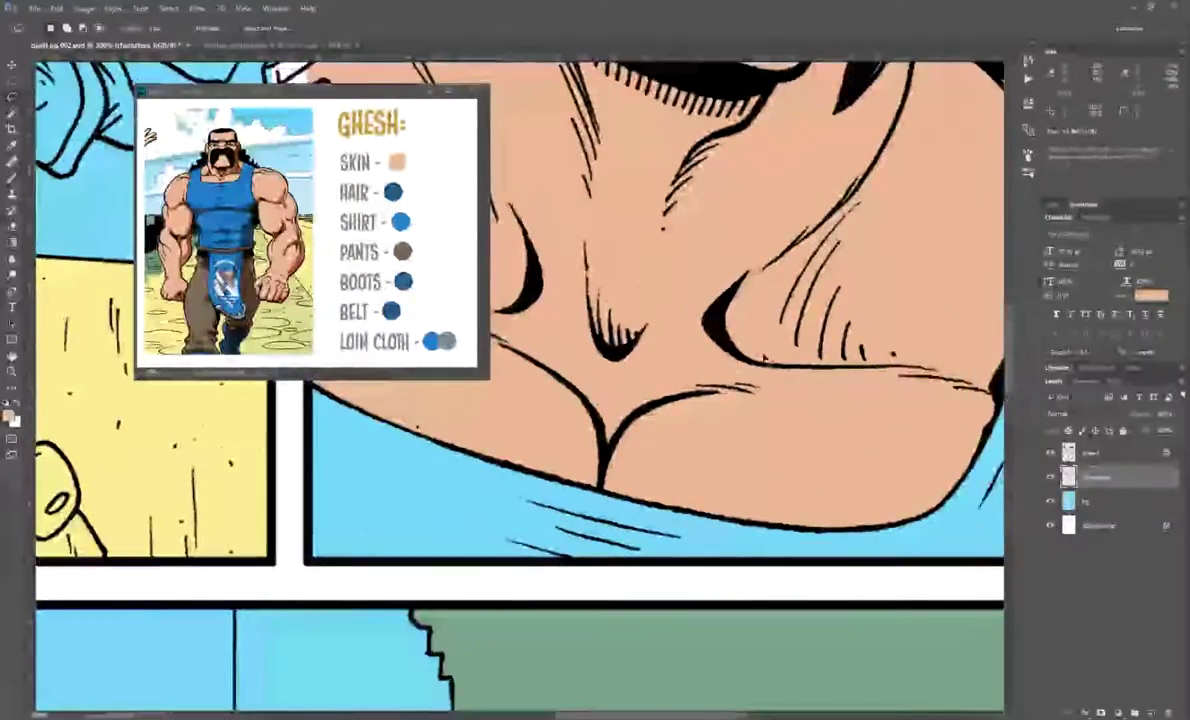
pyautogui.hotkey('ctrl', '-')
pyautogui.hotkey('ctrl', '-')
pyautogui.moveTo(537, 400); pyautogui.dragTo(630, 461)
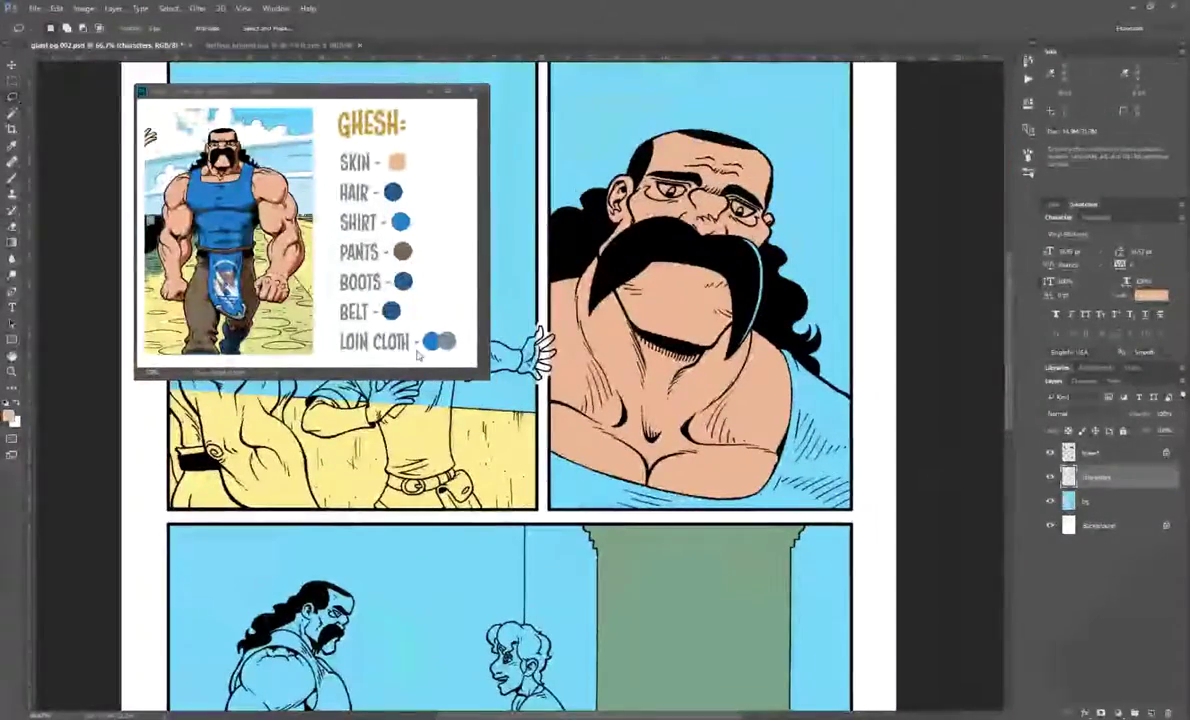
pyautogui.press('i')
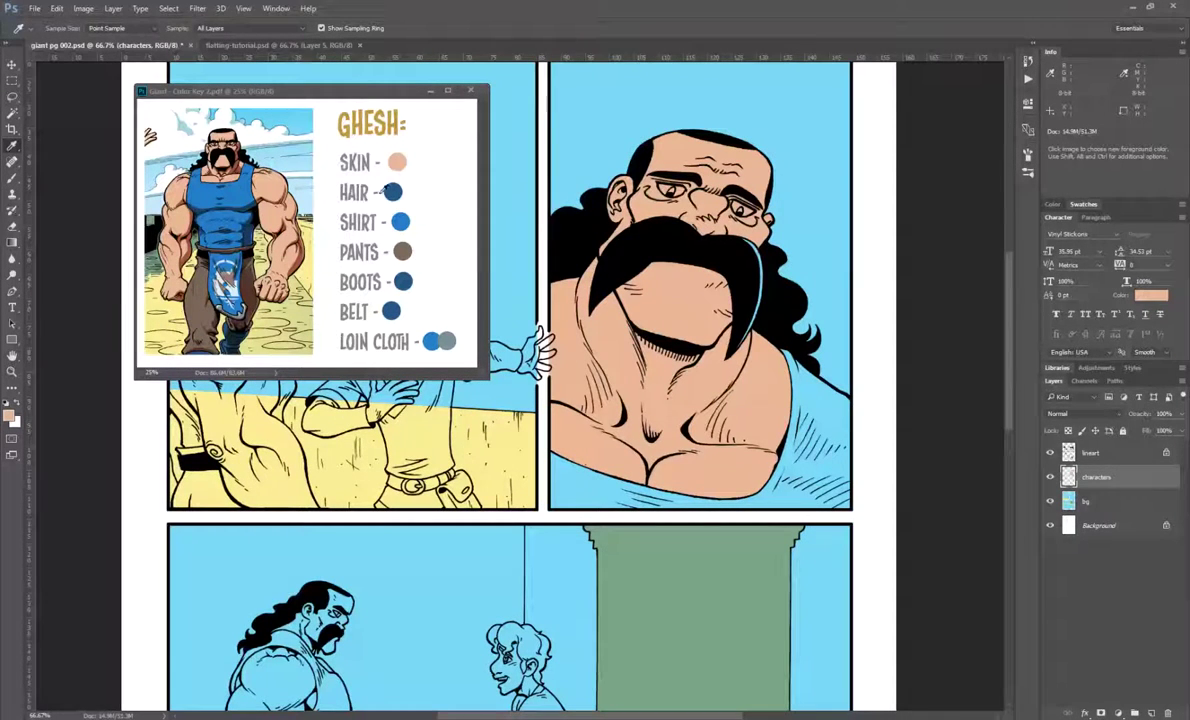
pyautogui.click(405, 214)
pyautogui.press('l')
# Lasso the man's shirt in the close-up panel along the panel border and shoulder, overlapping loosely into the filled chest skin
pyautogui.hotkey('ctrl', '+')
pyautogui.hotkey('ctrl', '+')
pyautogui.moveTo(655, 547)
pyautogui.mouseDown()
pyautogui.moveTo(574, 325)
pyautogui.moveTo(655, 320)
pyautogui.moveTo(600, 318)
pyautogui.moveTo(590, 550)
pyautogui.moveTo(1010, 553)
pyautogui.mouseUp()
pyautogui.moveTo(1187, 559)
pyautogui.mouseDown()
pyautogui.moveTo(653, 535)
pyautogui.moveTo(539, 545)
pyautogui.mouseUp()
pyautogui.hotkey('ctrl', 'd')
pyautogui.moveTo(422, 387)
pyautogui.mouseDown()
pyautogui.moveTo(968, 427)
pyautogui.moveTo(858, 373)
pyautogui.mouseUp()
pyautogui.moveTo(815, 338)
pyautogui.mouseDown()
pyautogui.moveTo(789, 491)
pyautogui.moveTo(800, 562)
pyautogui.moveTo(994, 559)
pyautogui.moveTo(807, 565)
pyautogui.moveTo(832, 565)
pyautogui.moveTo(825, 225)
pyautogui.moveTo(827, 235)
pyautogui.moveTo(704, 144)
pyautogui.moveTo(695, 119)
pyautogui.moveTo(541, 6)
pyautogui.moveTo(620, 183)
pyautogui.moveTo(515, 439)
pyautogui.moveTo(254, 496)
pyautogui.moveTo(1021, 546)
pyautogui.moveTo(922, 381)
pyautogui.moveTo(853, 407)
pyautogui.moveTo(760, 491)
pyautogui.mouseUp()
pyautogui.moveTo(842, 568); pyautogui.dragTo(607, 372)
pyautogui.hotkey('ctrl', '-')
pyautogui.hotkey('ctrl', '-')
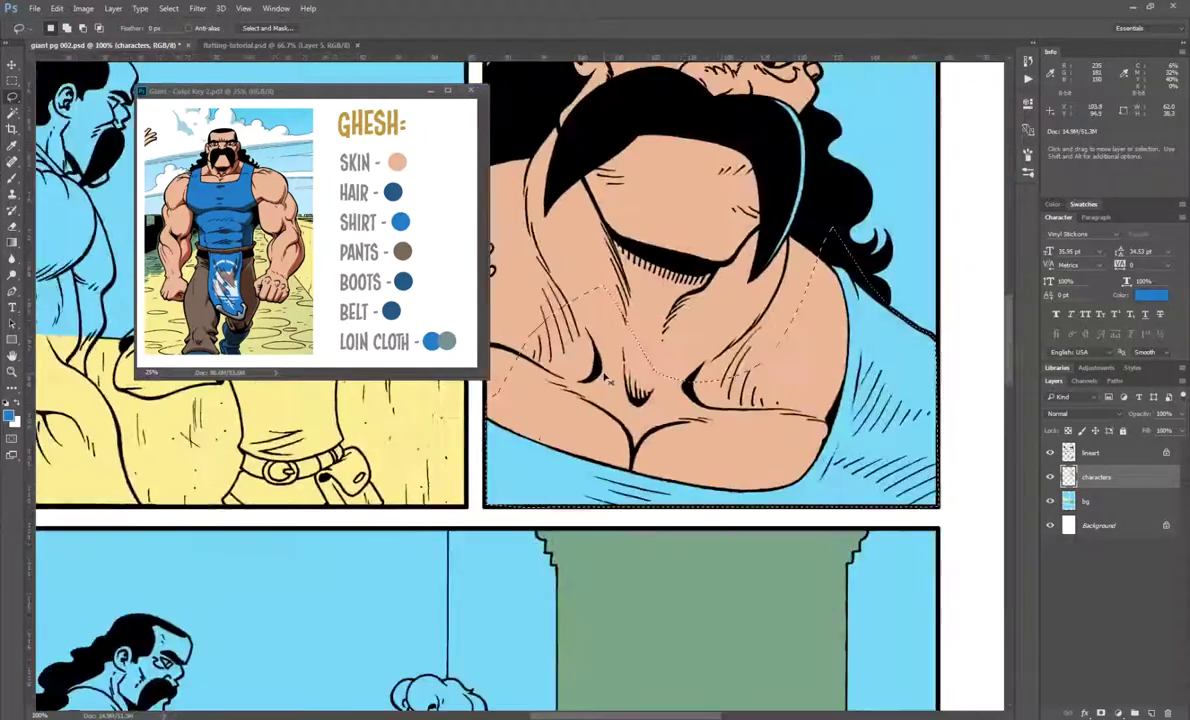
# Examine the characters layer's transparency with the bg and Background layers hidden, switch to the Magic Wand, and restore both layers
pyautogui.click(1050, 500)
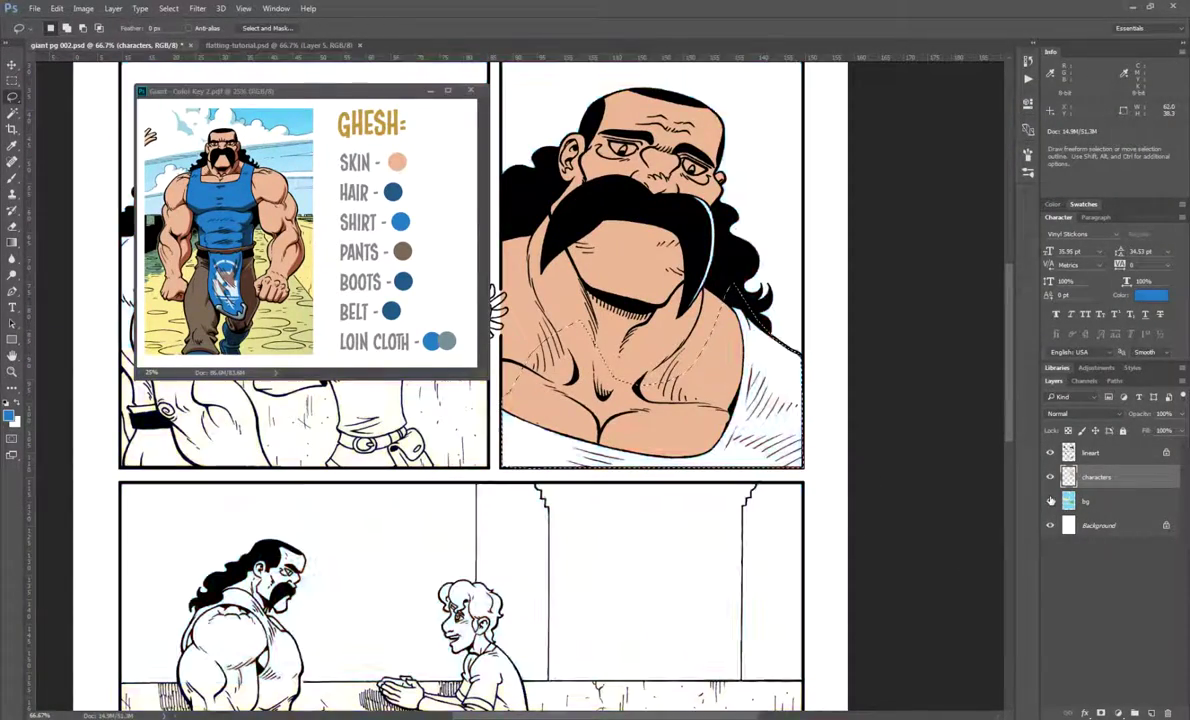
pyautogui.click(1050, 527)
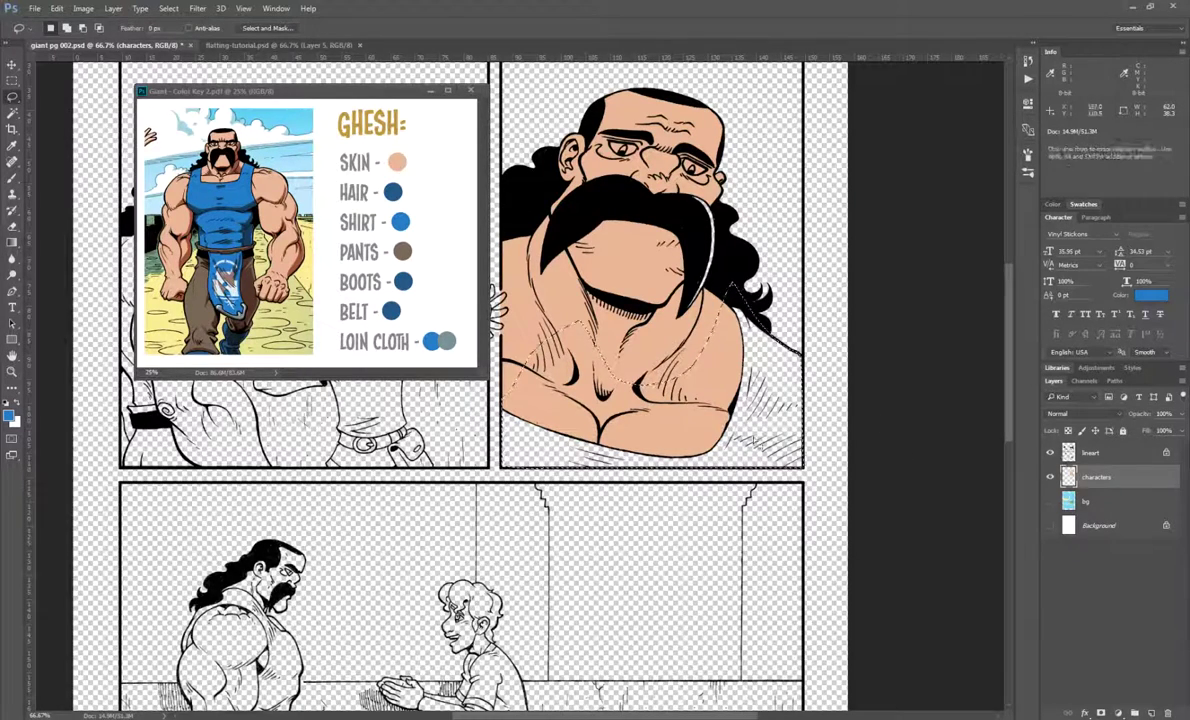
pyautogui.press('w')
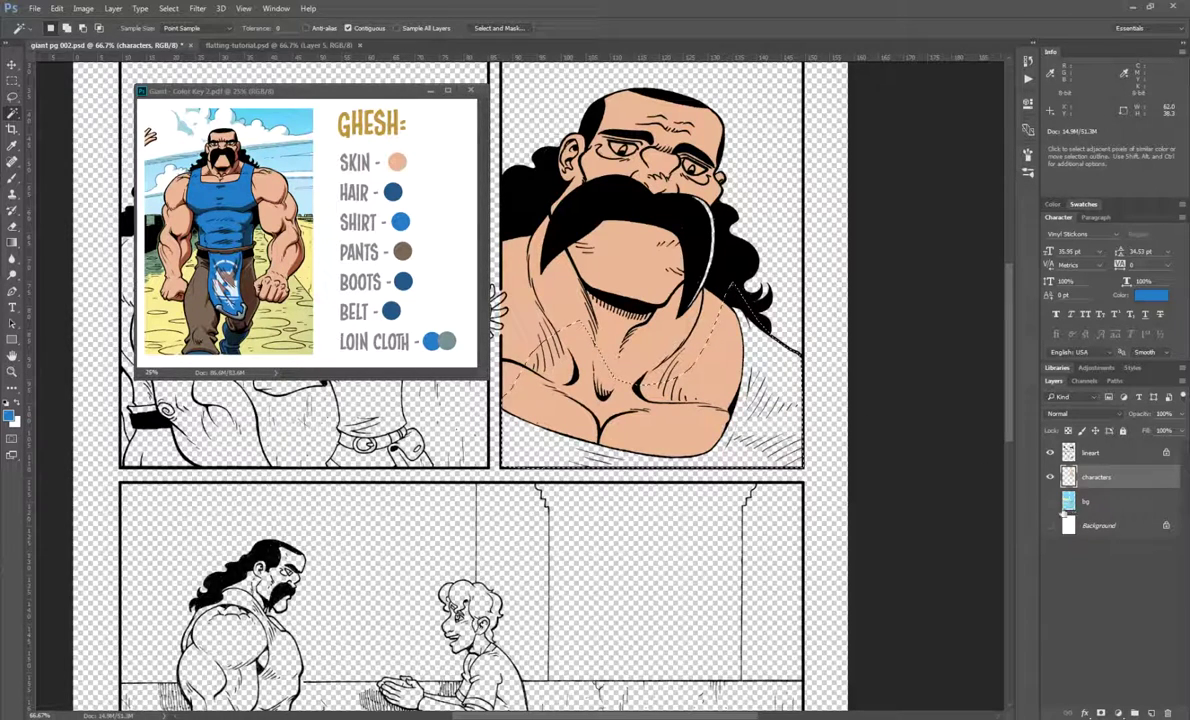
pyautogui.click(1050, 501)
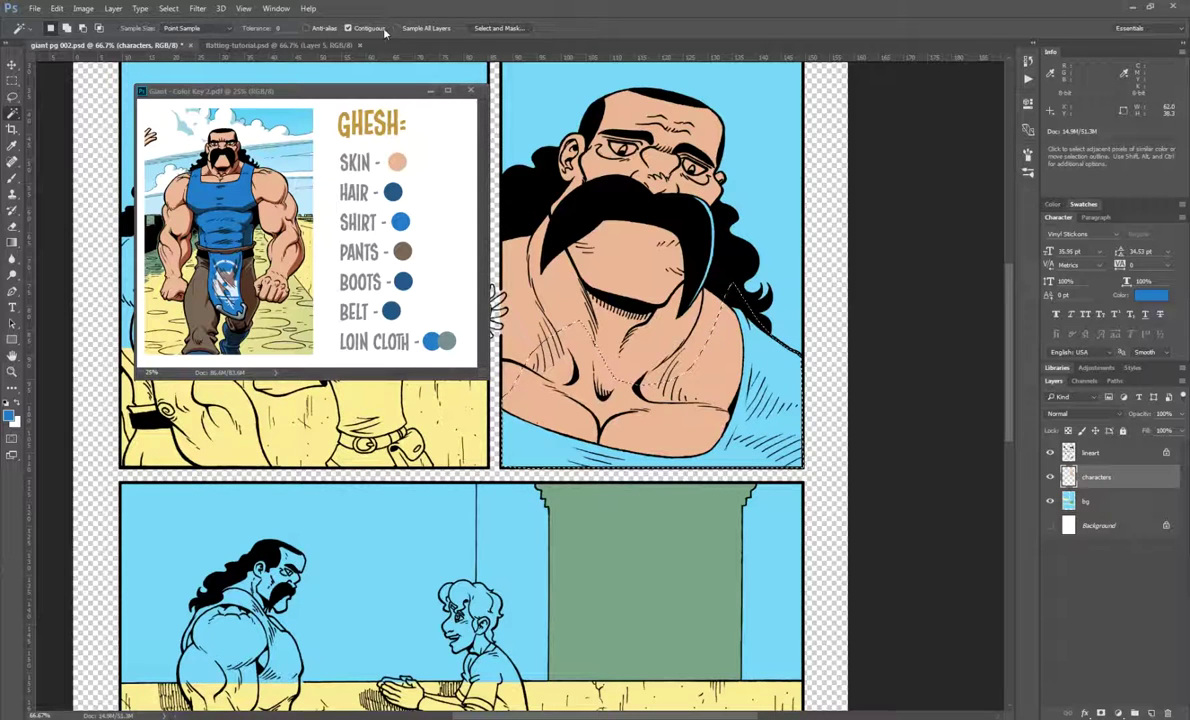
pyautogui.click(1050, 526)
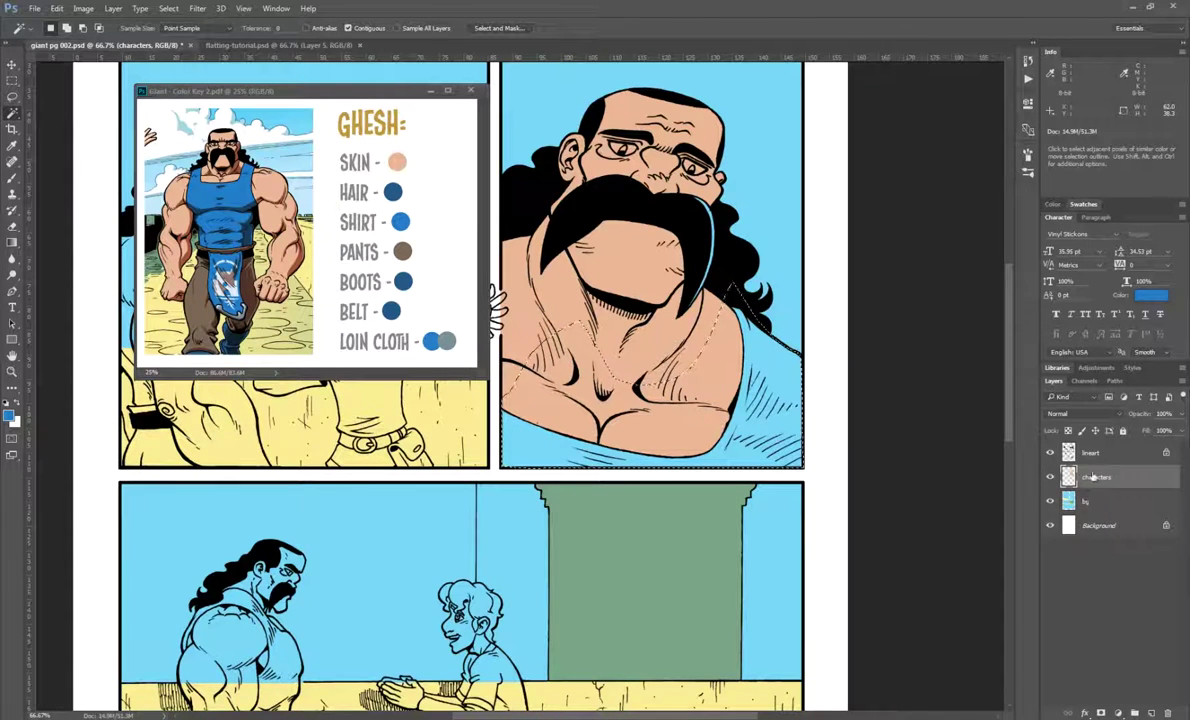
# Subtract the chest skin from the shirt selection with the Magic Wand, fill the remaining shirt area with blue, and deselect
pyautogui.press('alt')
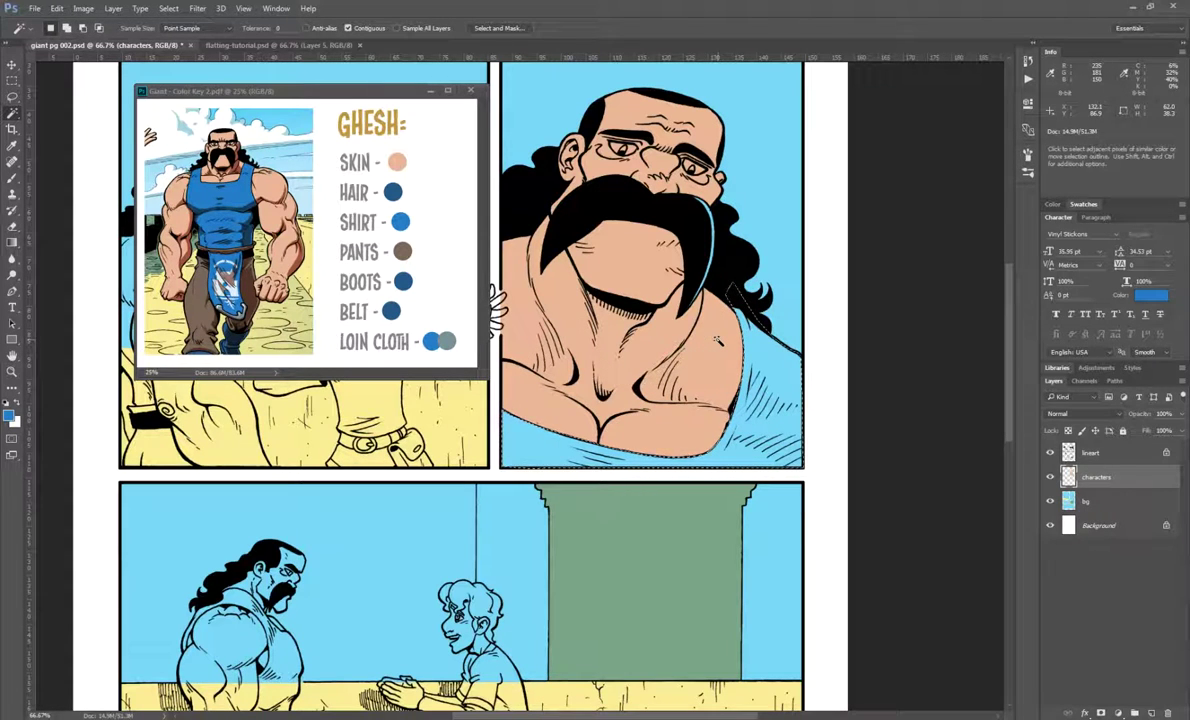
pyautogui.press('l')
pyautogui.hotkey('ctrl', '+')
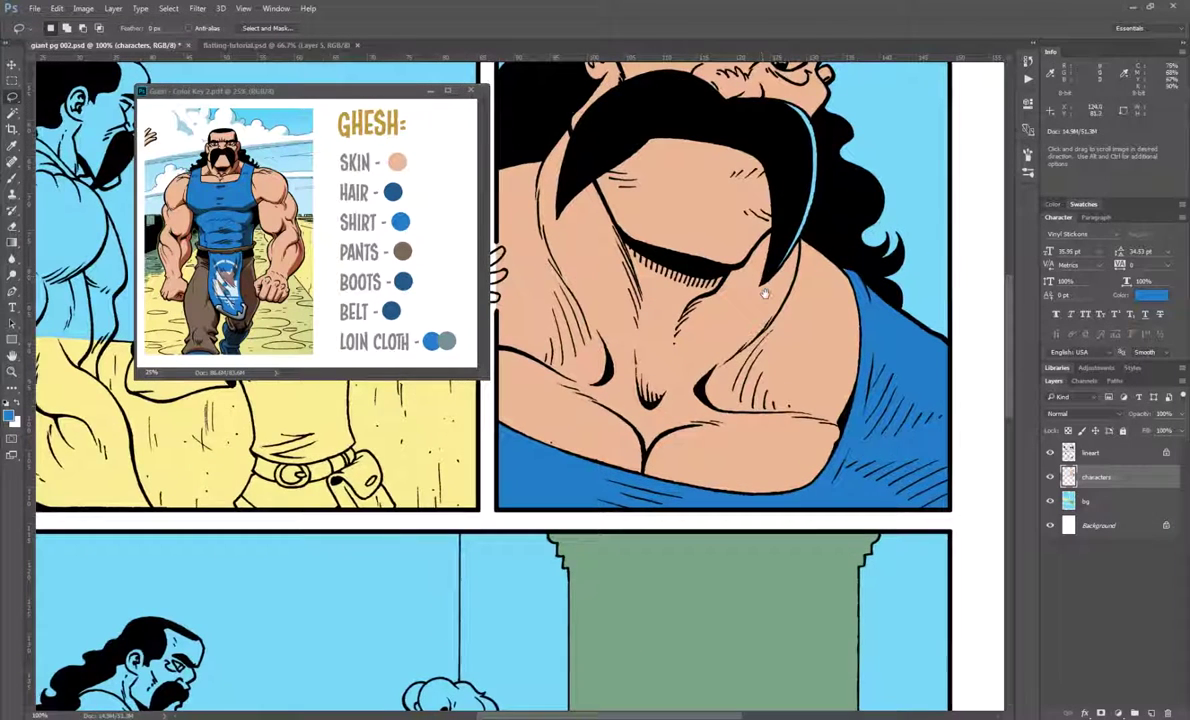
pyautogui.moveTo(764, 292); pyautogui.dragTo(772, 340)
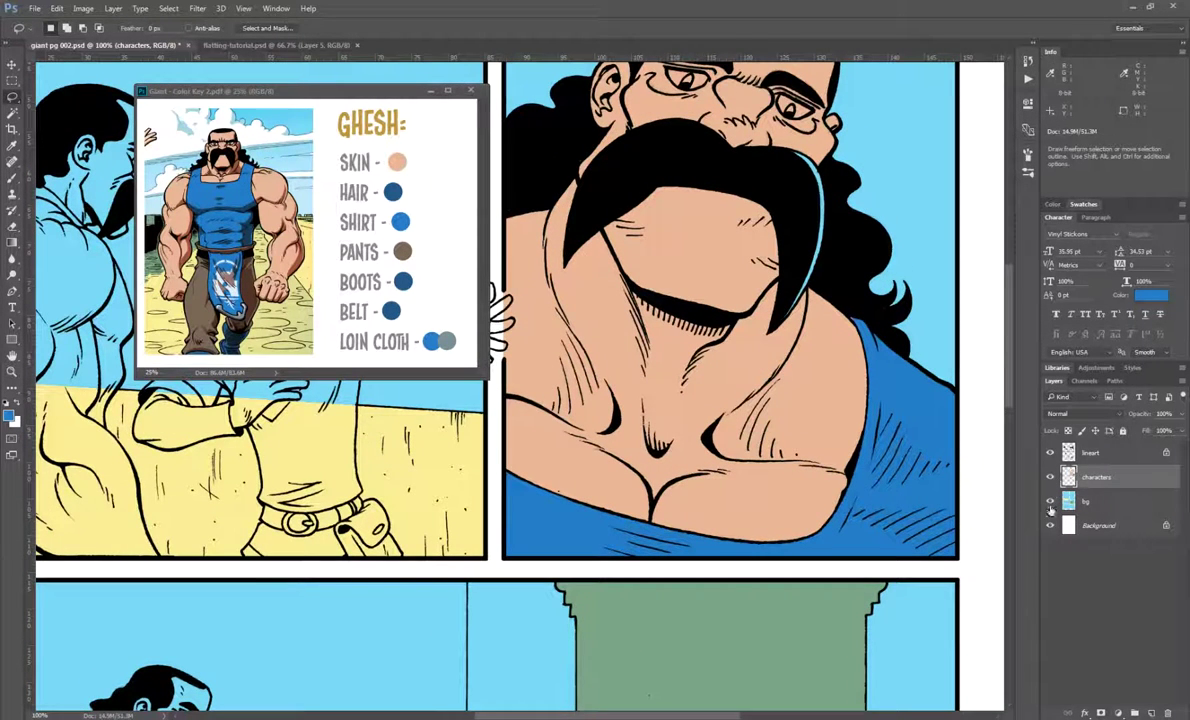
# Examine the skin and shirt fills up close with the lineart layer hidden, and restore the lineart
pyautogui.click(1050, 452)
pyautogui.hotkey('ctrl', '+')
pyautogui.moveTo(768, 404); pyautogui.dragTo(690, 510)
pyautogui.click(1051, 453)
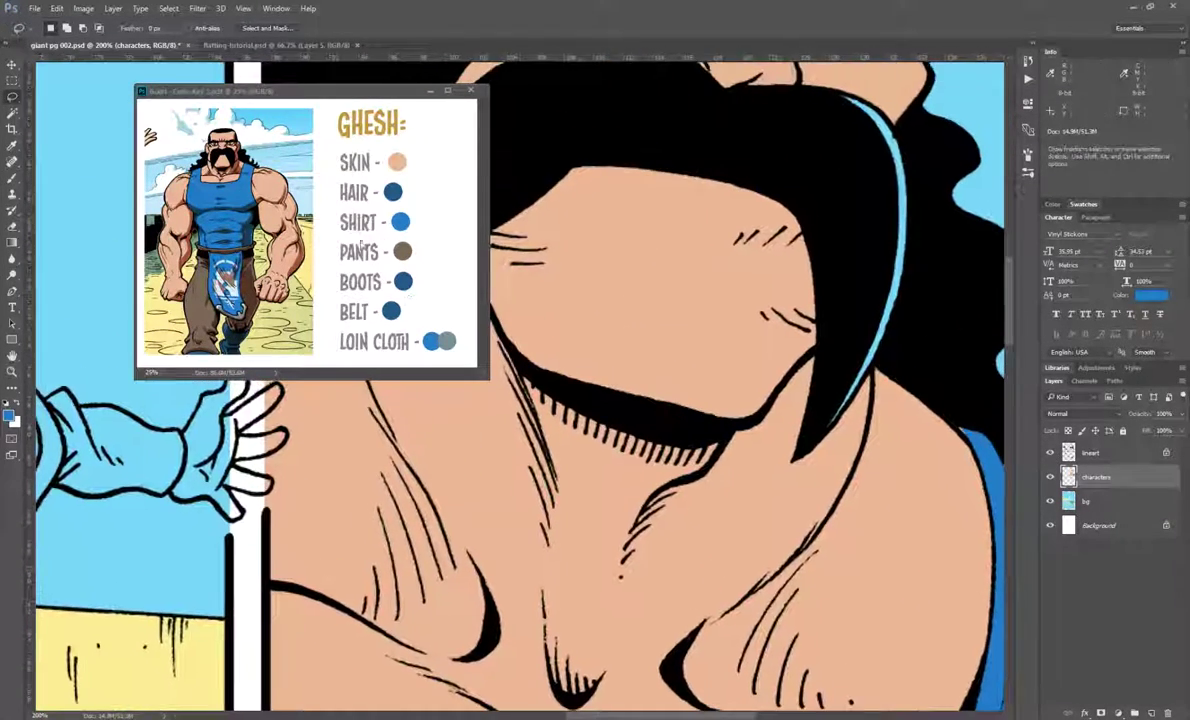
# Swap the foreground and background colors so white is the foreground for the close-up man's eyes
pyautogui.moveTo(786, 180); pyautogui.dragTo(781, 520)
pyautogui.hotkey('ctrl', '+')
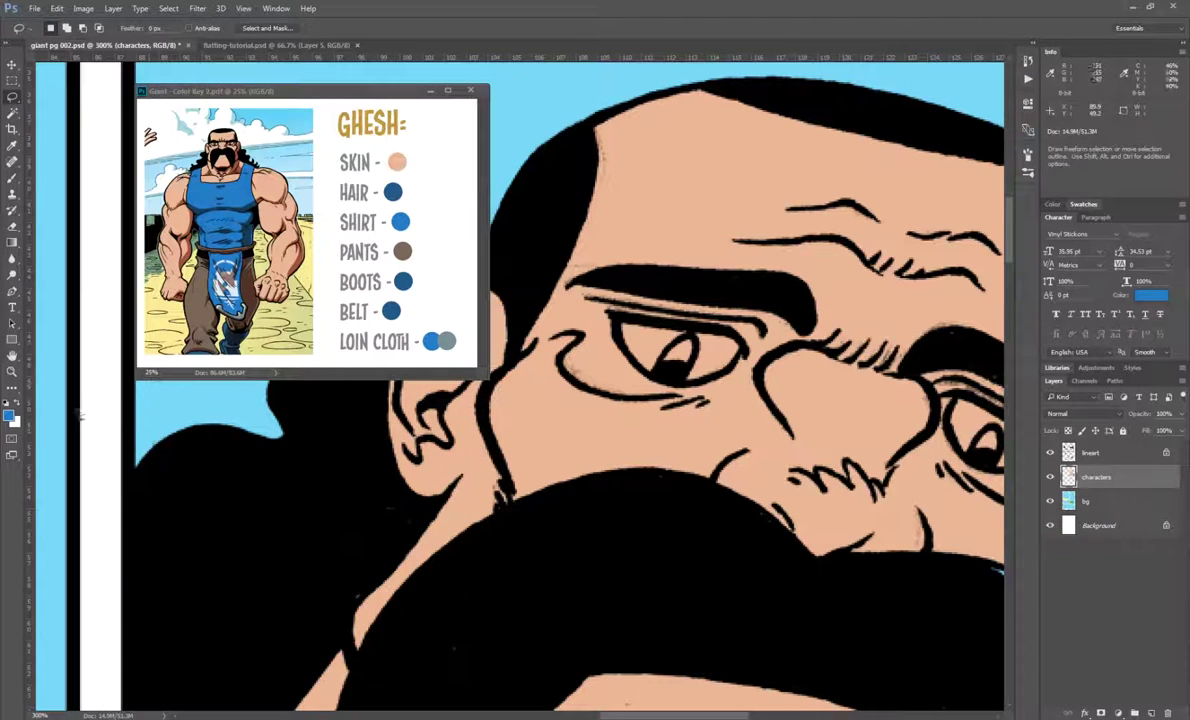
pyautogui.press('x')
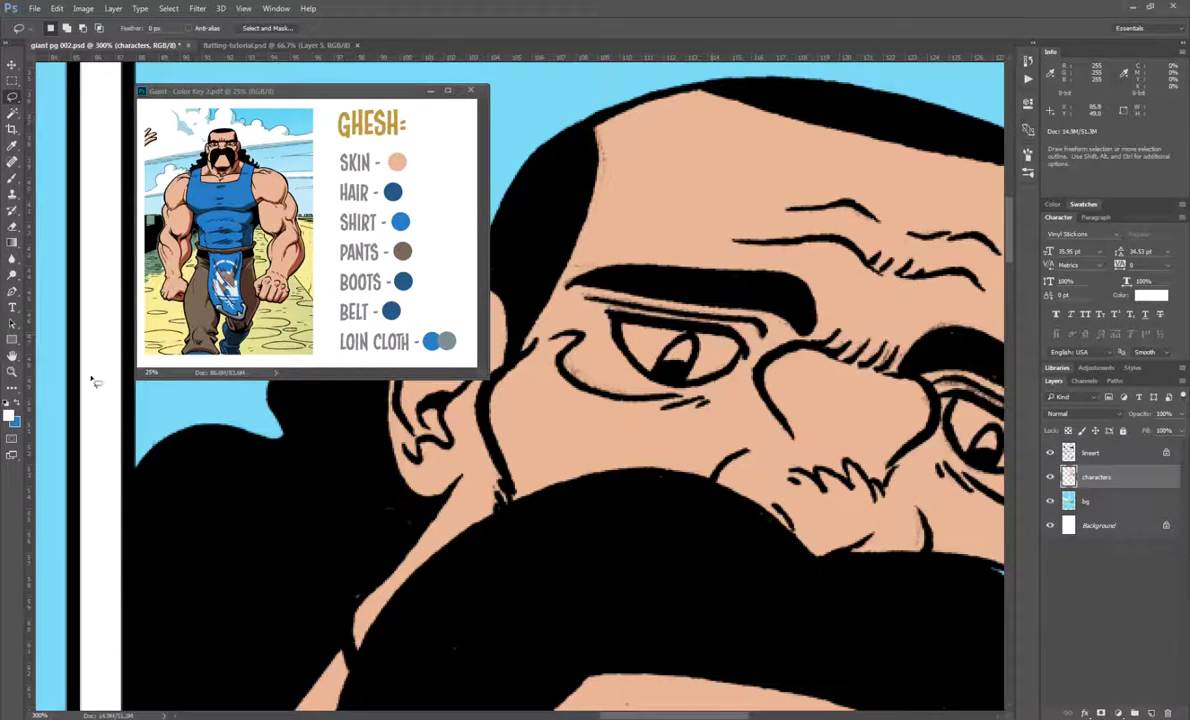
pyautogui.press('x')
pyautogui.press('x')
pyautogui.press('x')
pyautogui.press('x')
pyautogui.press('x')
pyautogui.press('x')
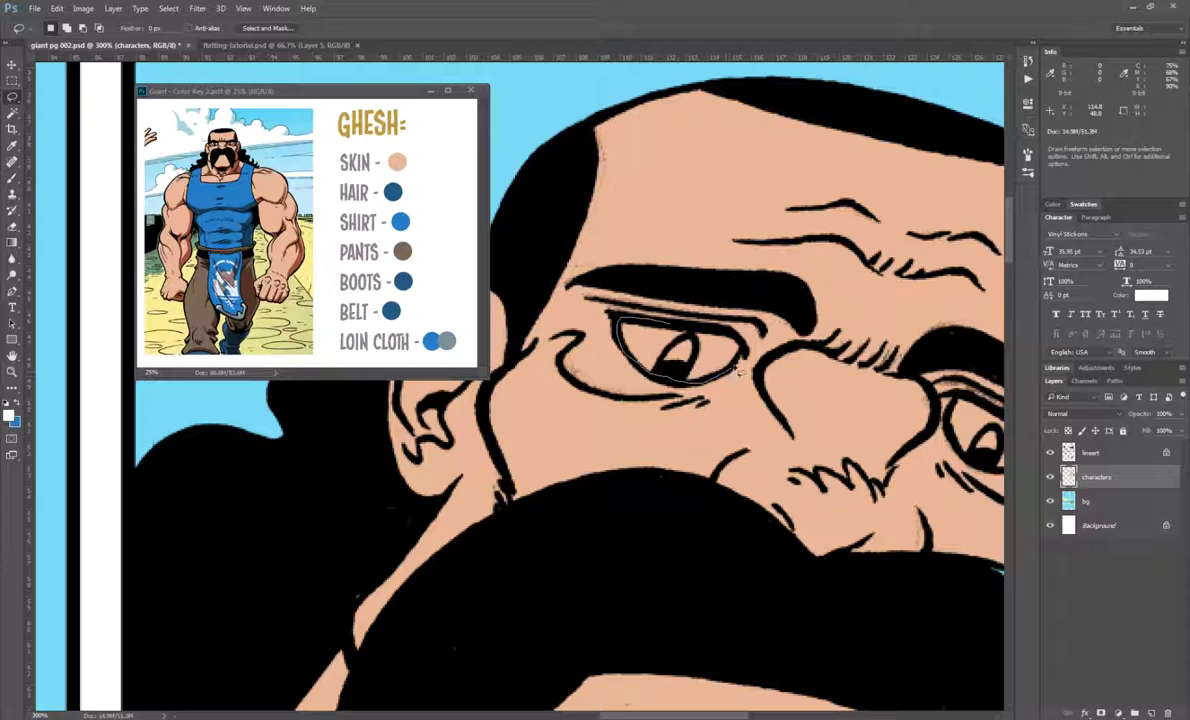
# Lasso each of the close-up man's eyes along its outline, filling both with white
pyautogui.moveTo(740, 340); pyautogui.dragTo(622, 320)
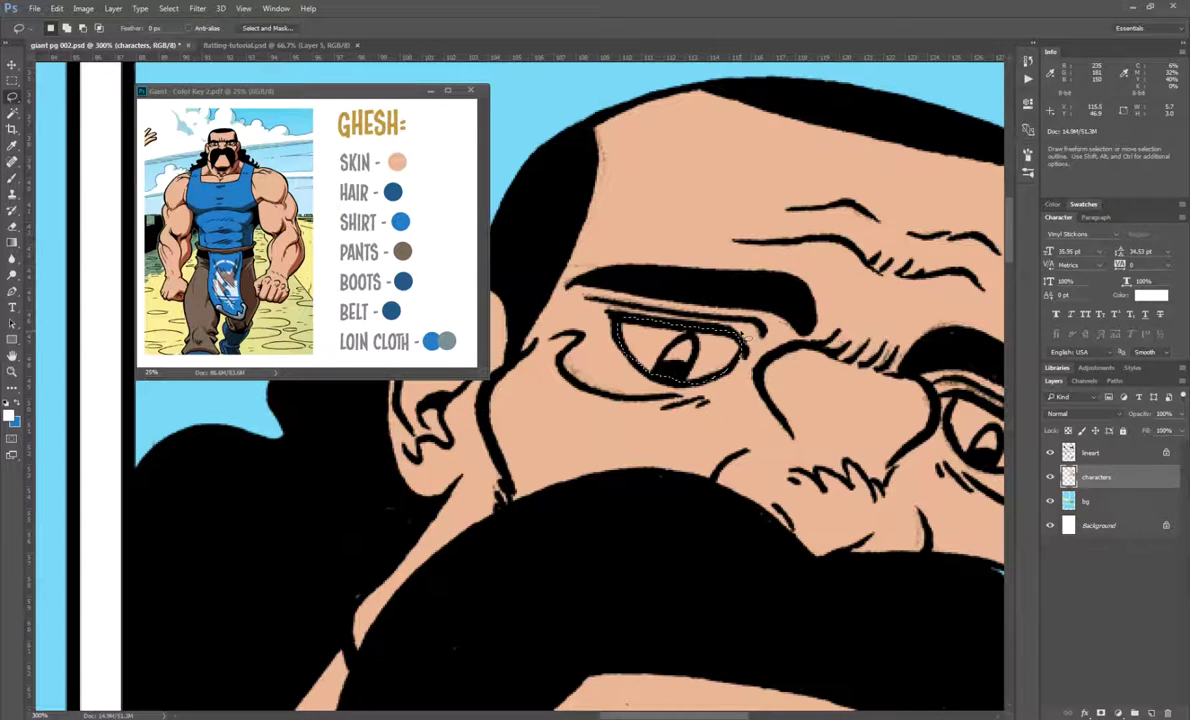
pyautogui.hotkey('alt', 'BackSpace')
pyautogui.hotkey('ctrl', 'd')
pyautogui.moveTo(868, 365); pyautogui.dragTo(590, 340)
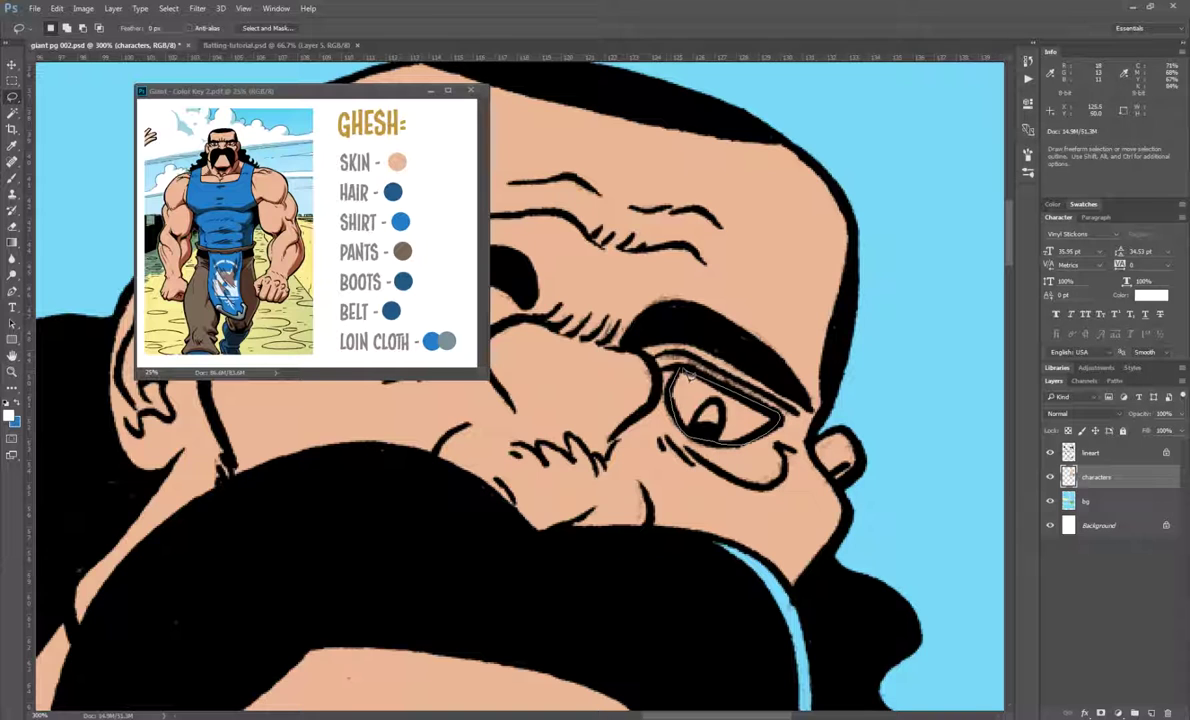
pyautogui.hotkey('alt', 'BackSpace')
pyautogui.moveTo(683, 372); pyautogui.dragTo(884, 376)
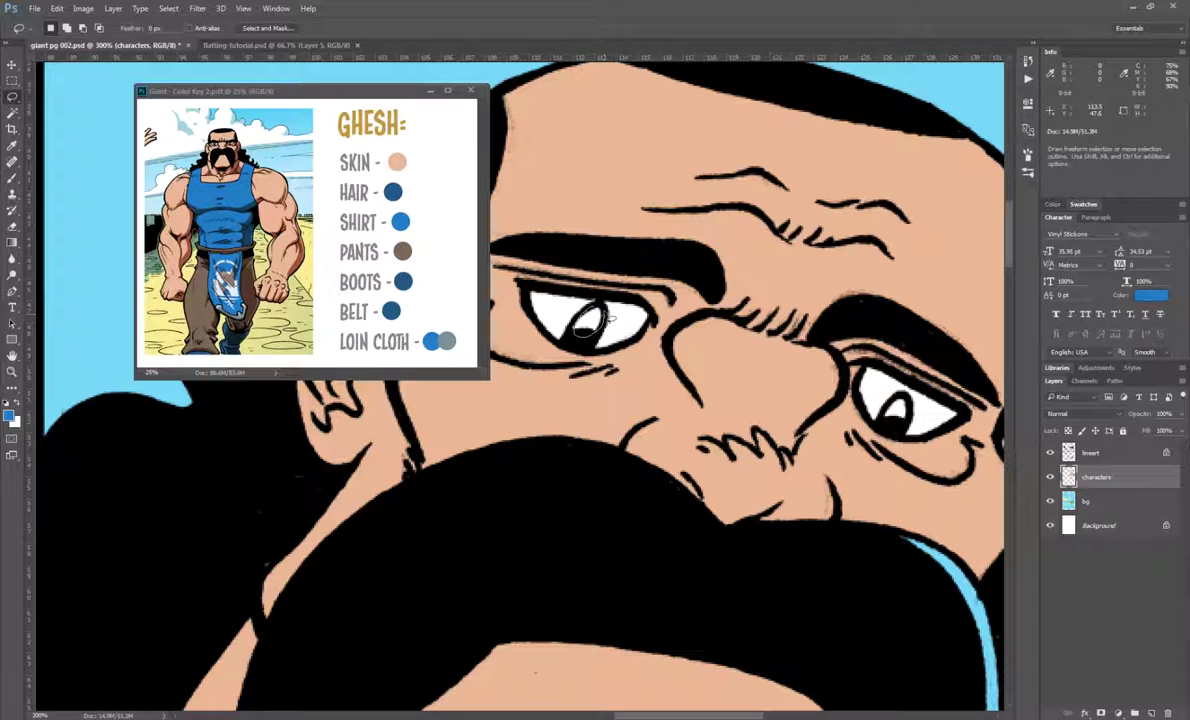
# Lasso the iris in each of the close-up man's eyes and fill both with the shirt blue
pyautogui.moveTo(587, 343); pyautogui.dragTo(583, 334)
pyautogui.hotkey('alt', 'BackSpace')
pyautogui.moveTo(899, 371); pyautogui.dragTo(769, 344)
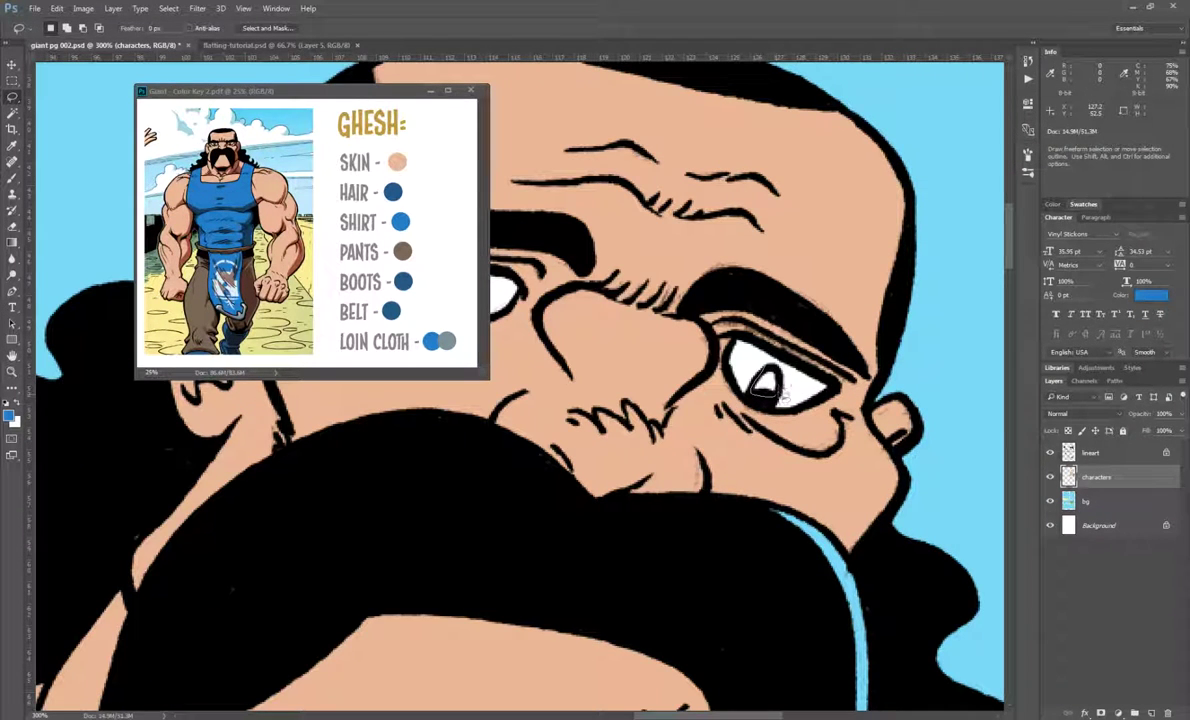
pyautogui.hotkey('alt', 'BackSpace')
# Lasso the uncolored sliver along the close-up man's mustache and fill it with the HAIR blue sampled from Ghesh's color key
pyautogui.hotkey('ctrl', '-')
pyautogui.hotkey('ctrl', '-')
pyautogui.hotkey('ctrl', '-')
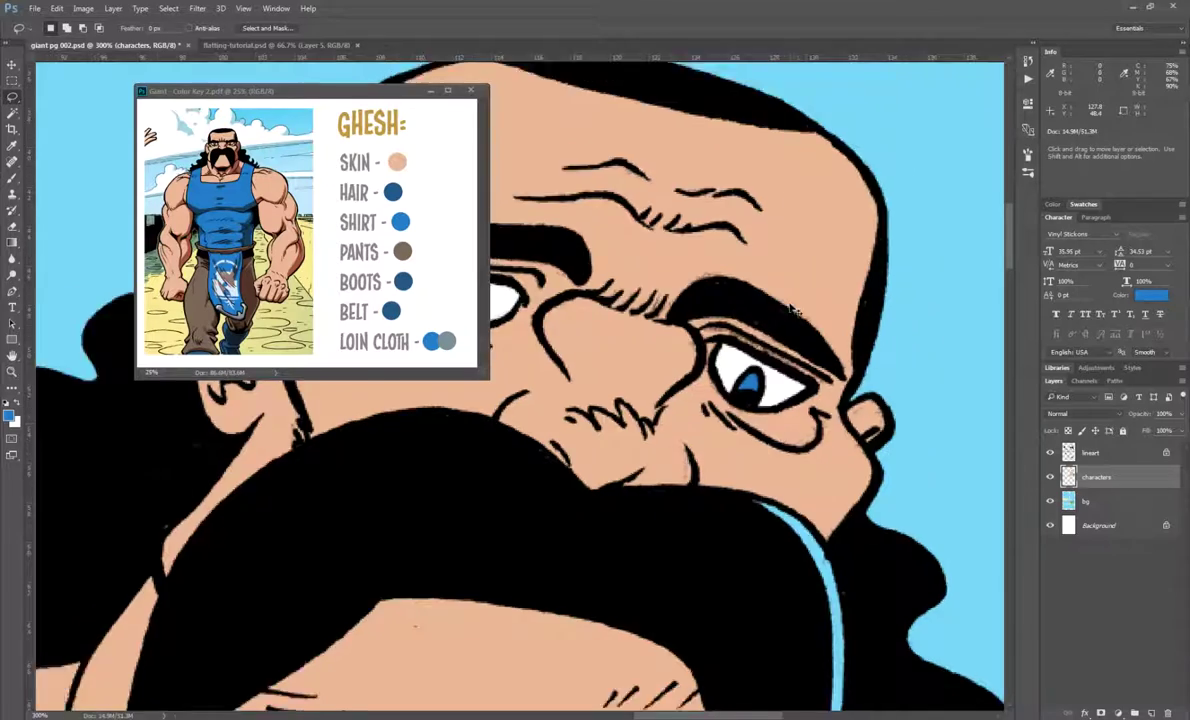
pyautogui.hotkey('ctrl', '+')
pyautogui.hotkey('ctrl', '+')
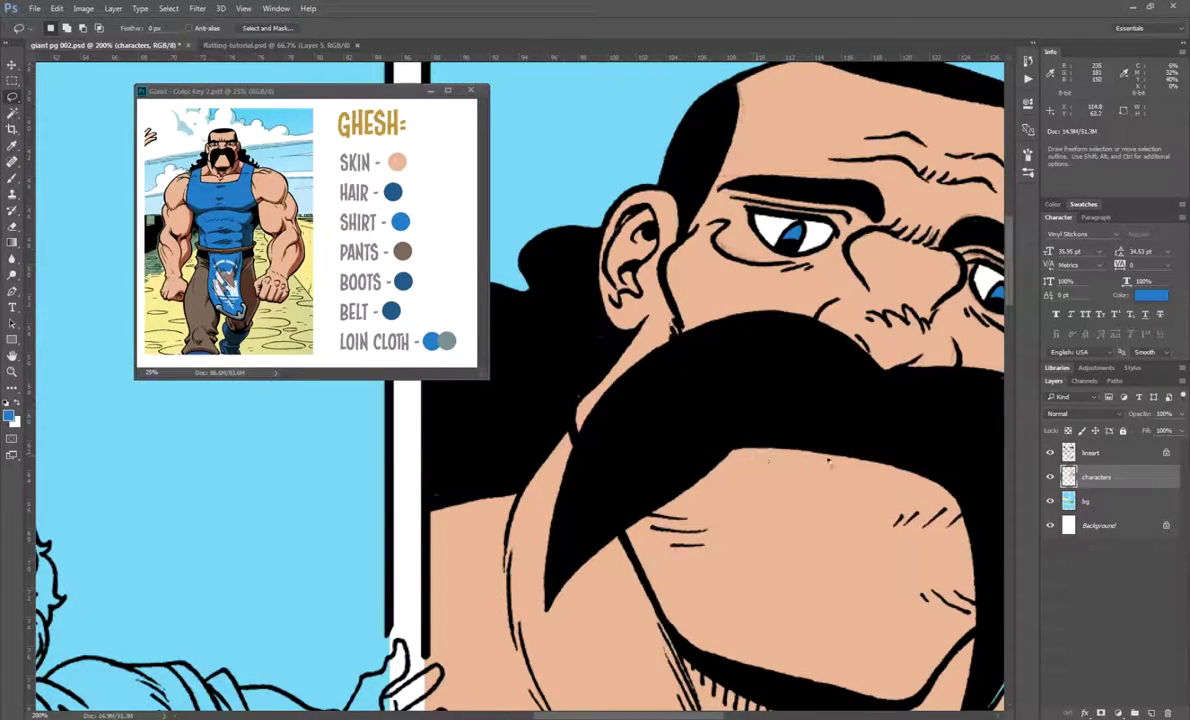
pyautogui.moveTo(803, 463); pyautogui.dragTo(605, 369)
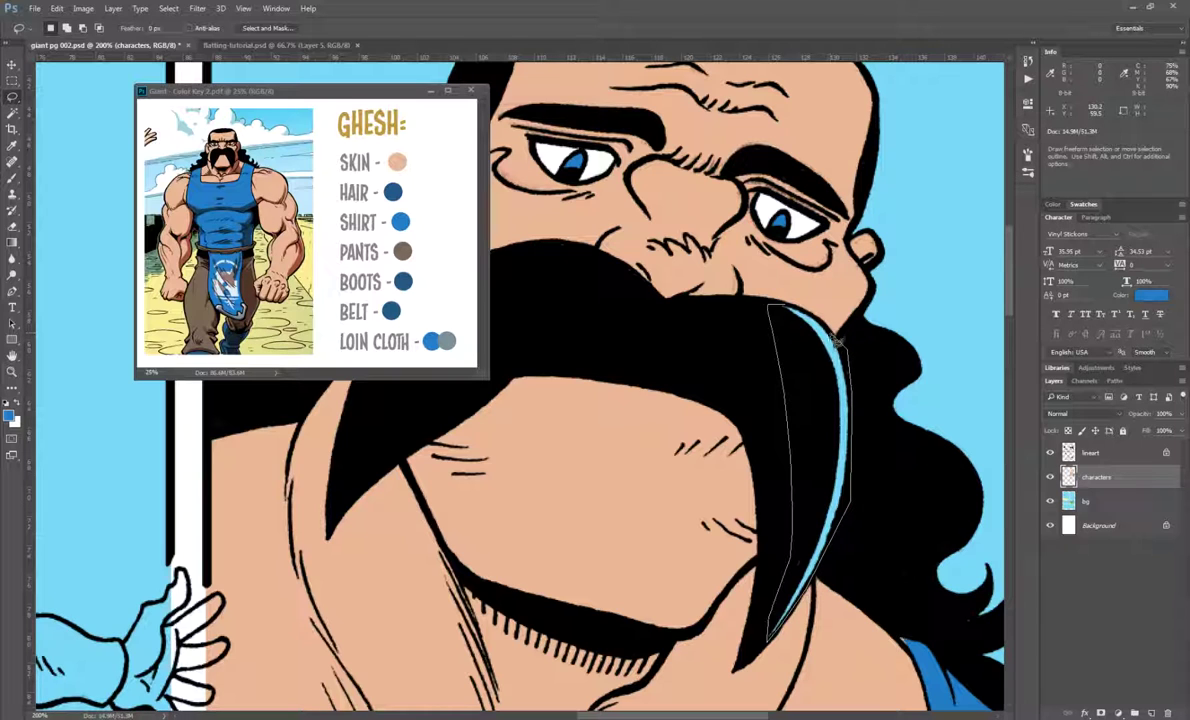
pyautogui.moveTo(790, 312); pyautogui.dragTo(786, 308)
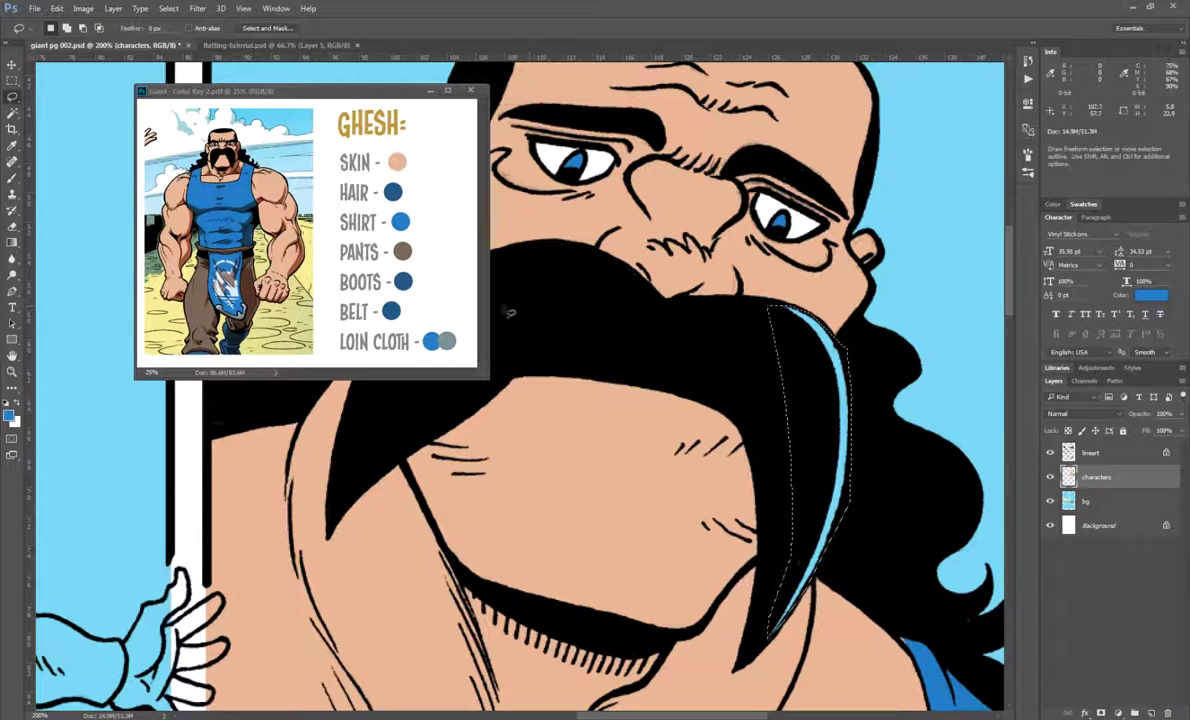
pyautogui.press('i')
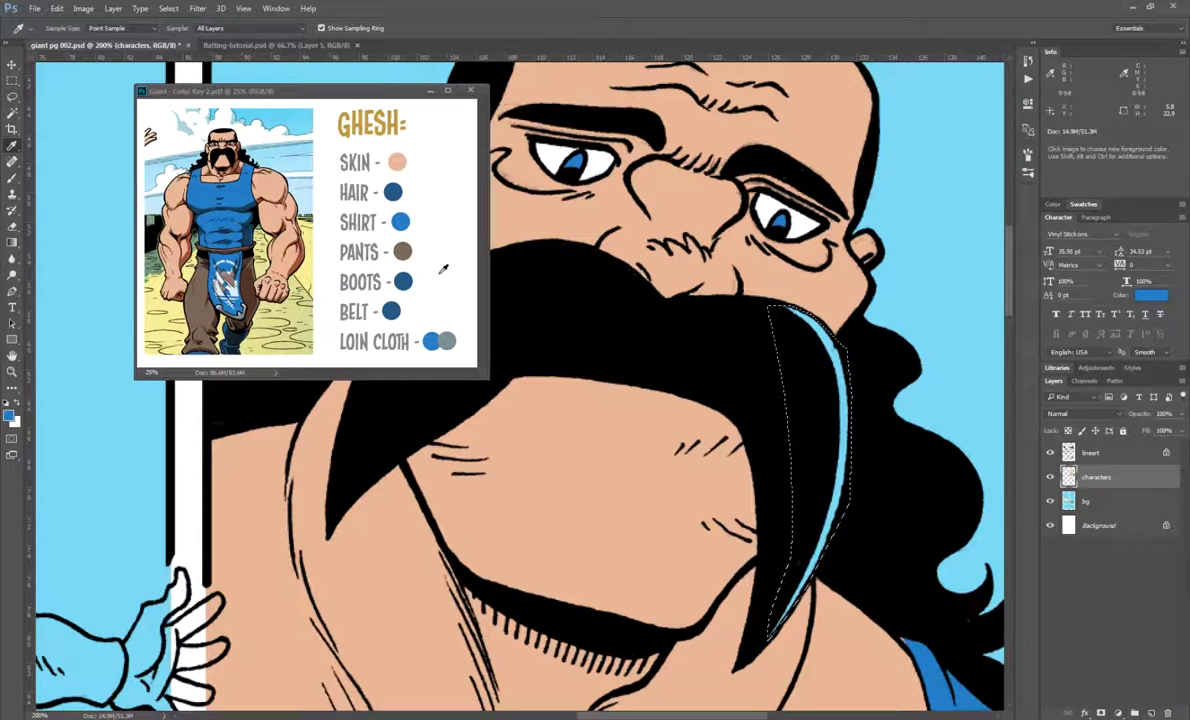
pyautogui.click(394, 193)
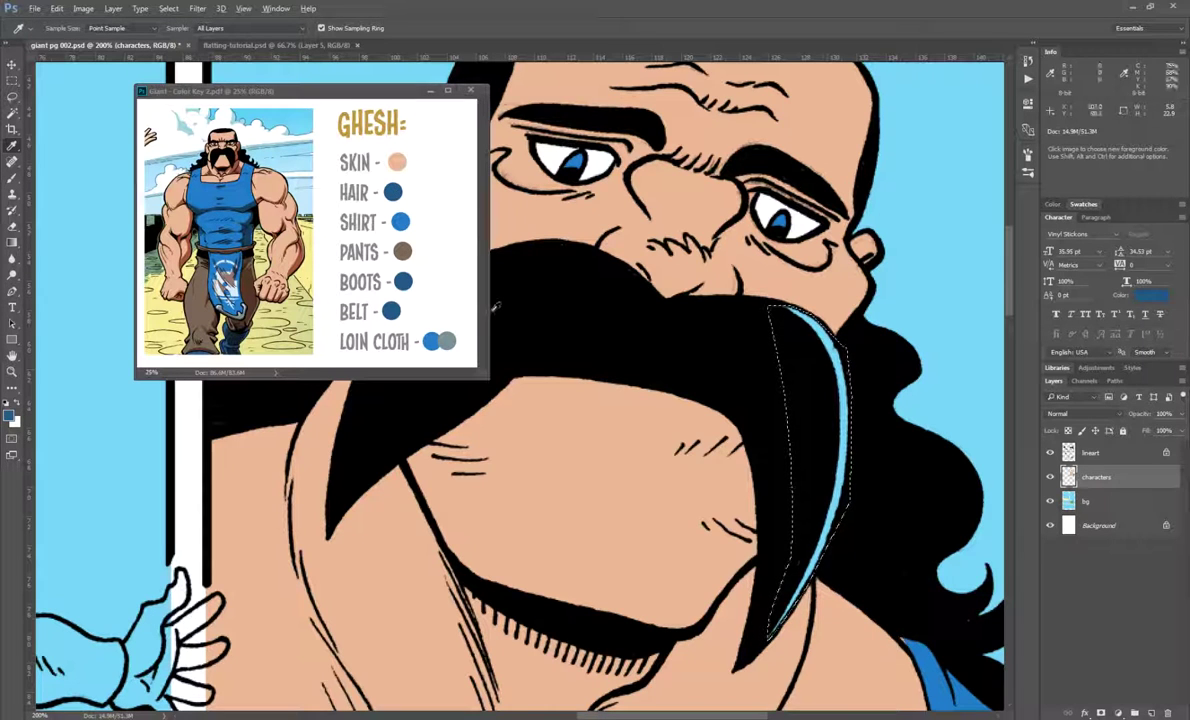
pyautogui.hotkey('alt', 'BackSpace')
pyautogui.press('l')
pyautogui.hotkey('ctrl', '-')
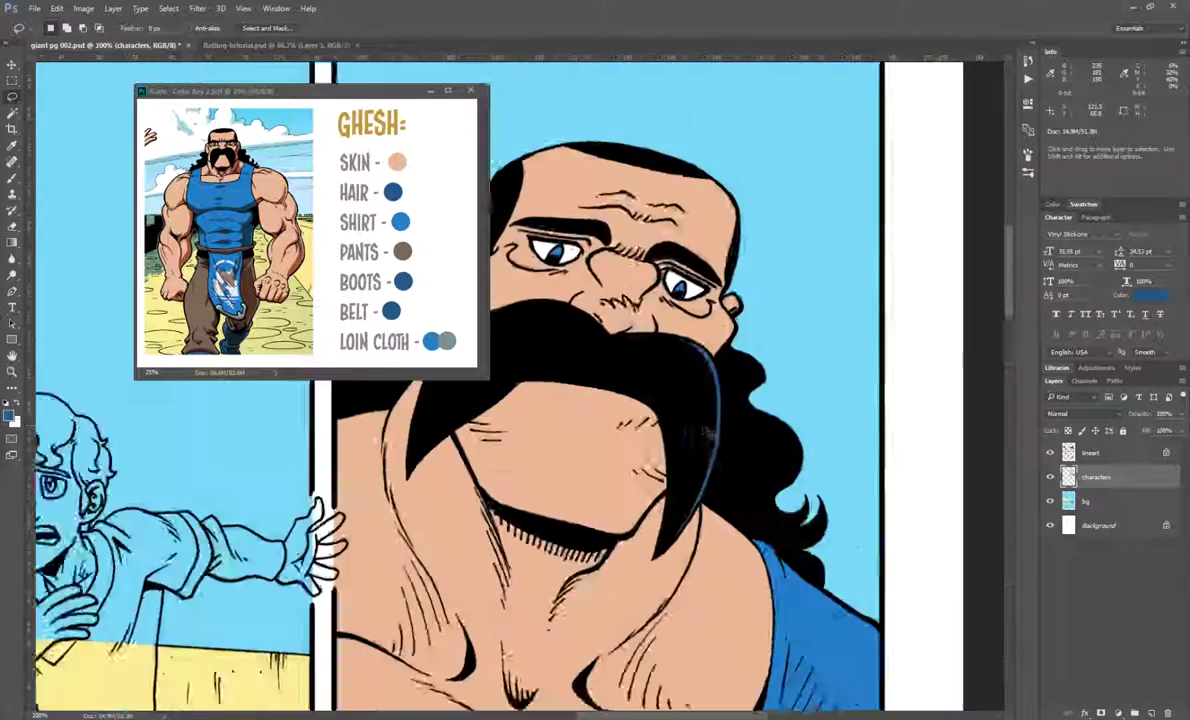
# Bring up the Giant - Color Key 1.pdf window, place it just below Ghesh's swatches, and return to the comic page
pyautogui.hotkey('ctrl', '-')
pyautogui.hotkey('ctrl', '-')
pyautogui.hotkey('ctrl', '-')
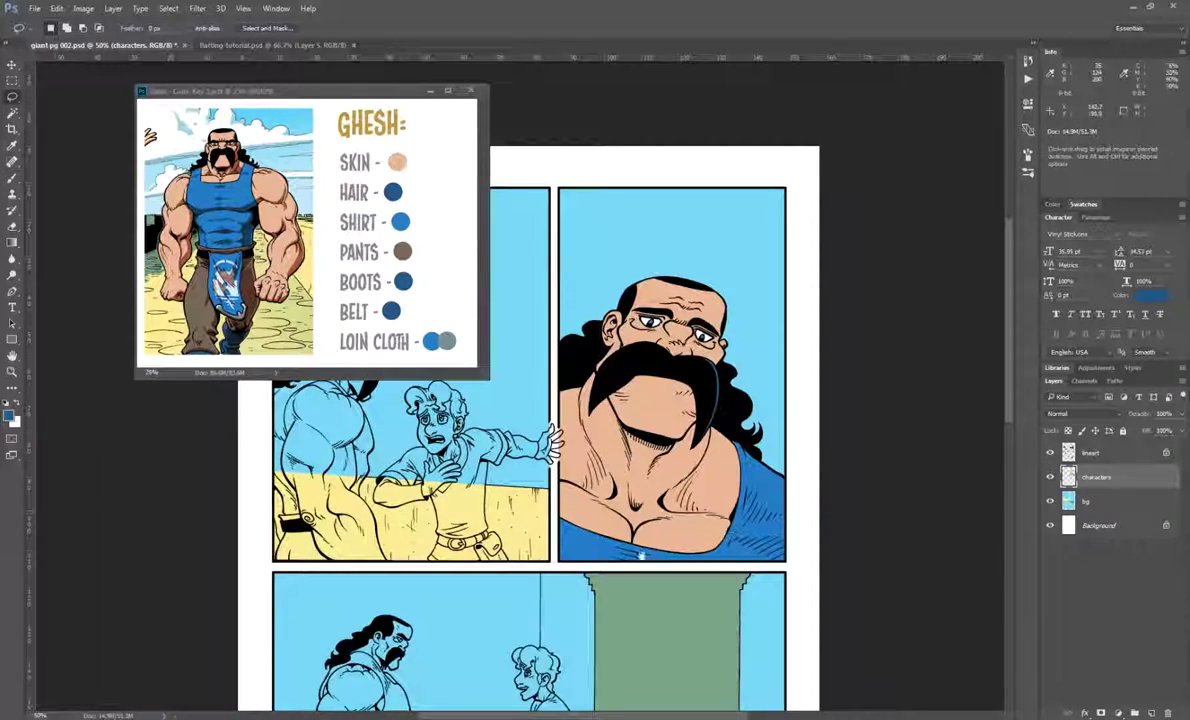
pyautogui.moveTo(641, 556); pyautogui.dragTo(744, 532)
pyautogui.moveTo(517, 504)
pyautogui.mouseDown()
pyautogui.moveTo(619, 446)
pyautogui.moveTo(512, 425)
pyautogui.mouseUp()
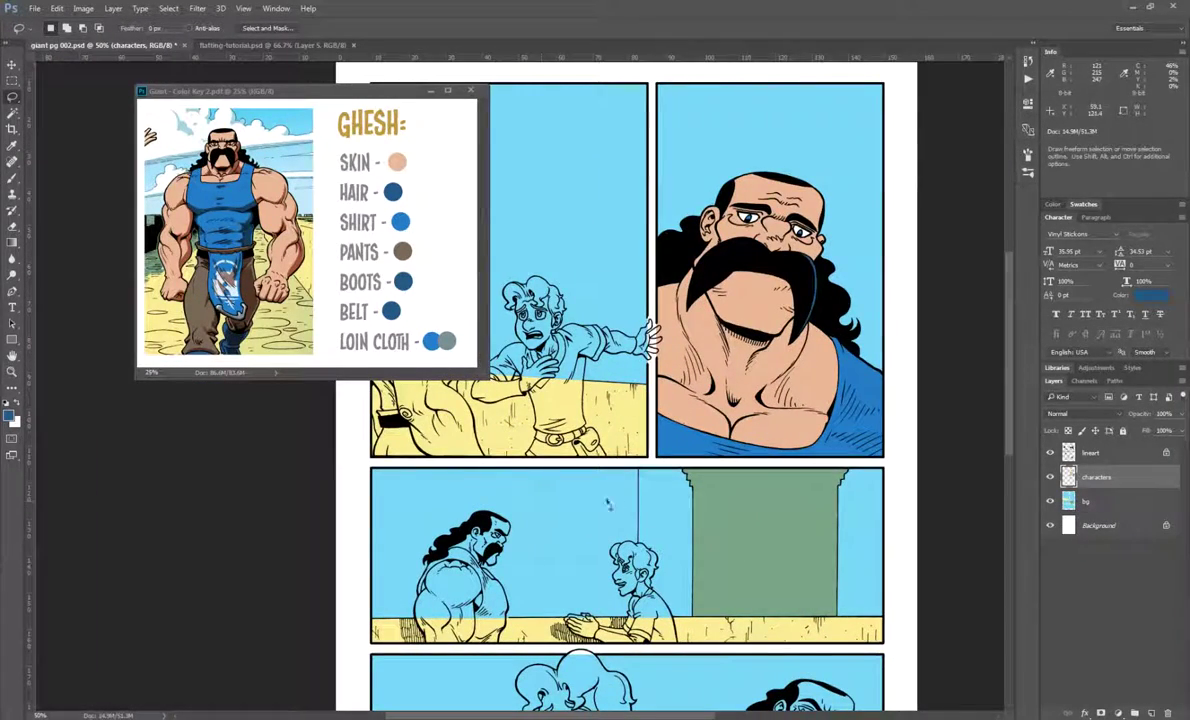
pyautogui.hotkey('ctrl', 'Tab')
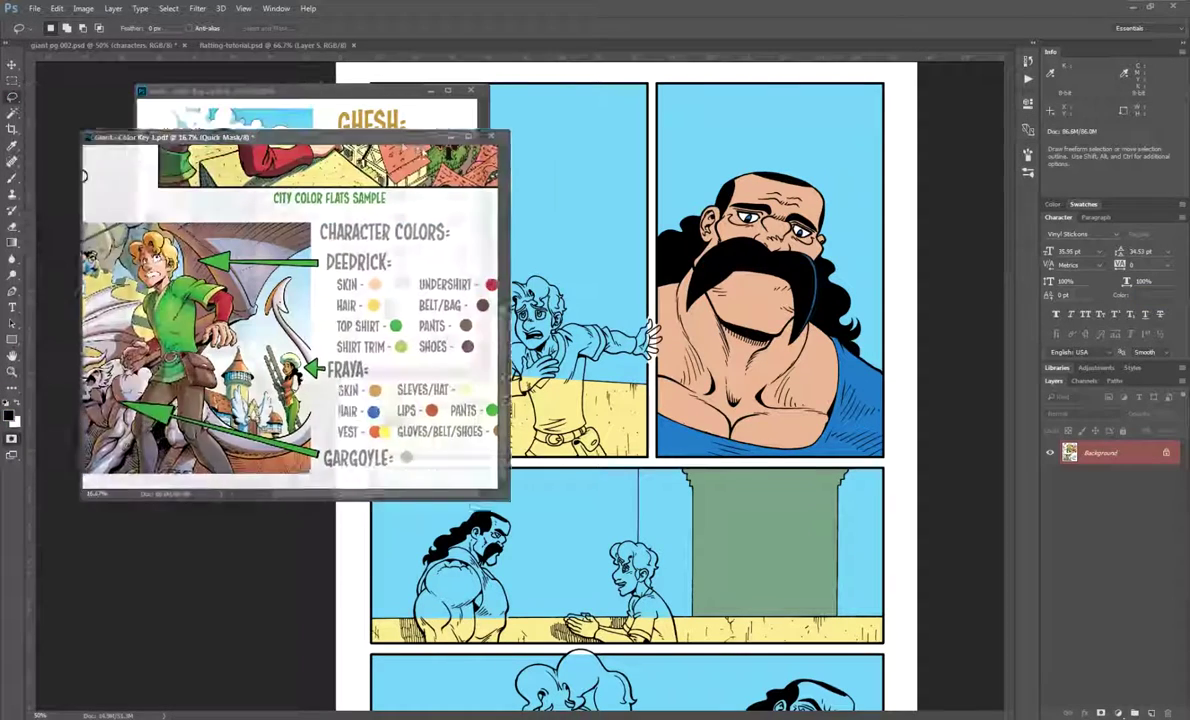
pyautogui.moveTo(208, 137); pyautogui.dragTo(208, 254)
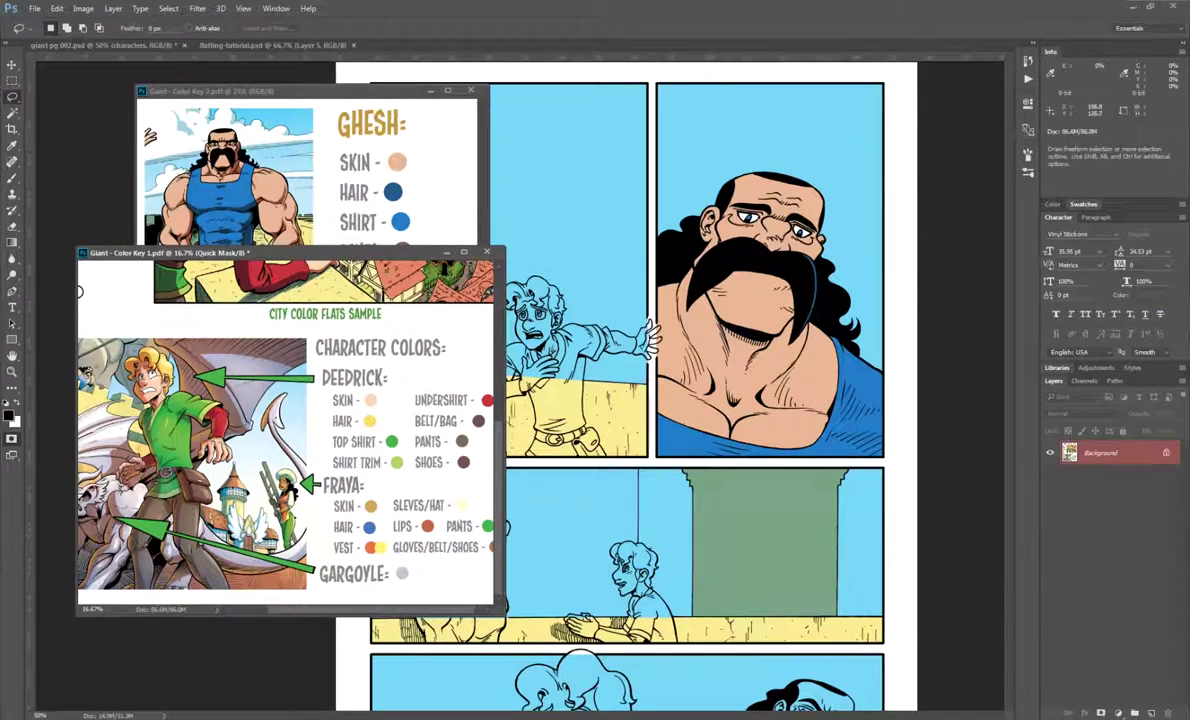
pyautogui.moveTo(400, 258); pyautogui.dragTo(357, 275)
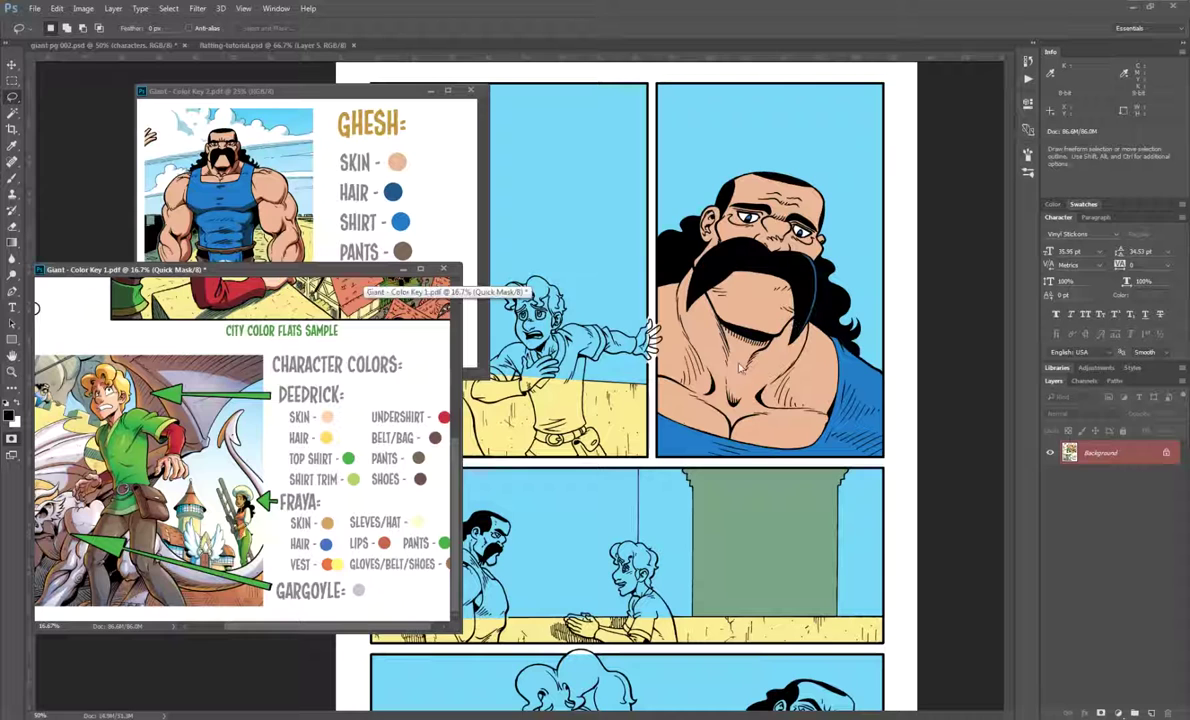
pyautogui.click(982, 500)
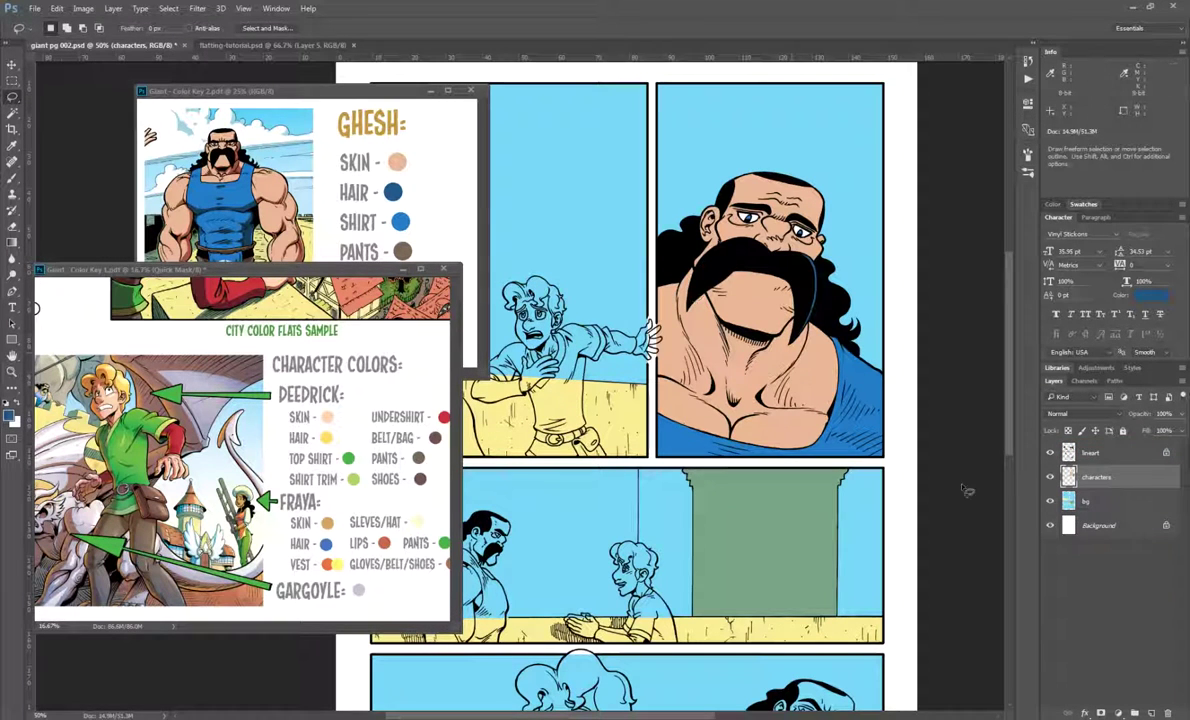
# Compare the page with the lineart hidden and shown, and look over the uncolored characters in the other panels
pyautogui.click(1050, 453)
pyautogui.click(1050, 453)
pyautogui.click(1050, 453)
pyautogui.click(1050, 453)
pyautogui.hotkey('ctrl', '-')
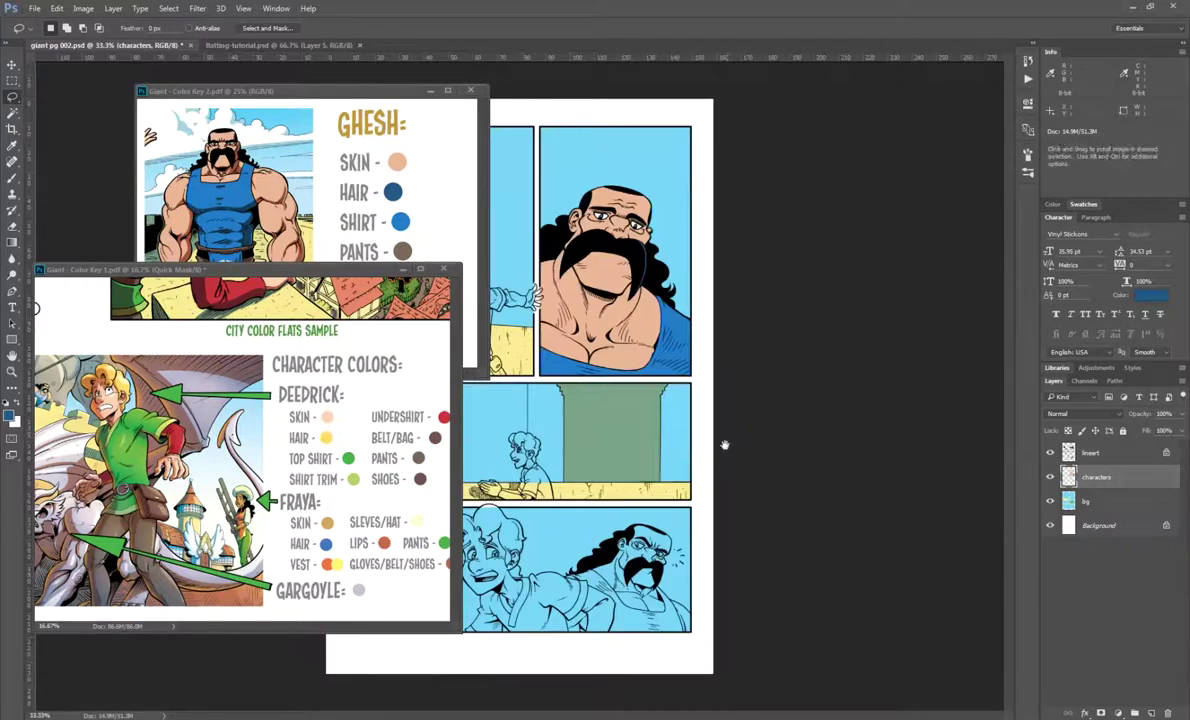
pyautogui.hotkey('ctrl', '+')
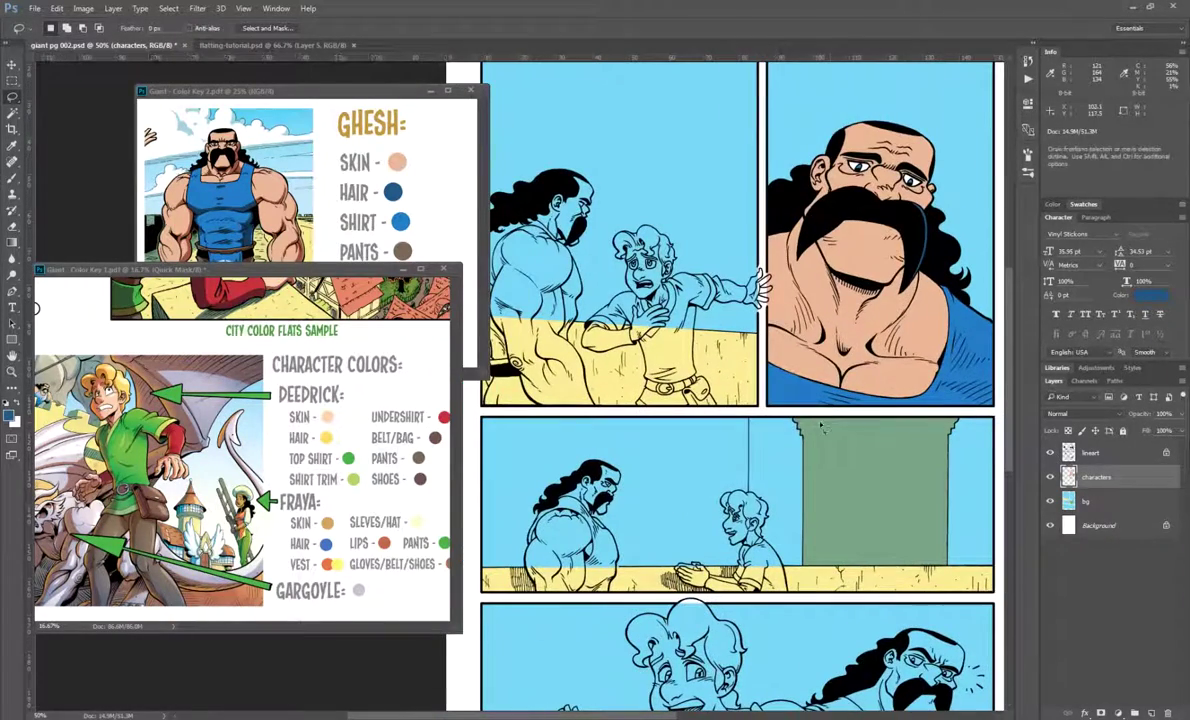
pyautogui.hotkey('ctrl', '+')
pyautogui.moveTo(613, 334); pyautogui.dragTo(815, 437)
pyautogui.hotkey('ctrl', '+')
pyautogui.moveTo(885, 383); pyautogui.dragTo(723, 390)
pyautogui.moveTo(823, 337); pyautogui.dragTo(621, 340)
pyautogui.moveTo(944, 391); pyautogui.dragTo(1055, 575)
pyautogui.moveTo(710, 383); pyautogui.dragTo(657, 70)
pyautogui.moveTo(850, 400); pyautogui.dragTo(640, 283)
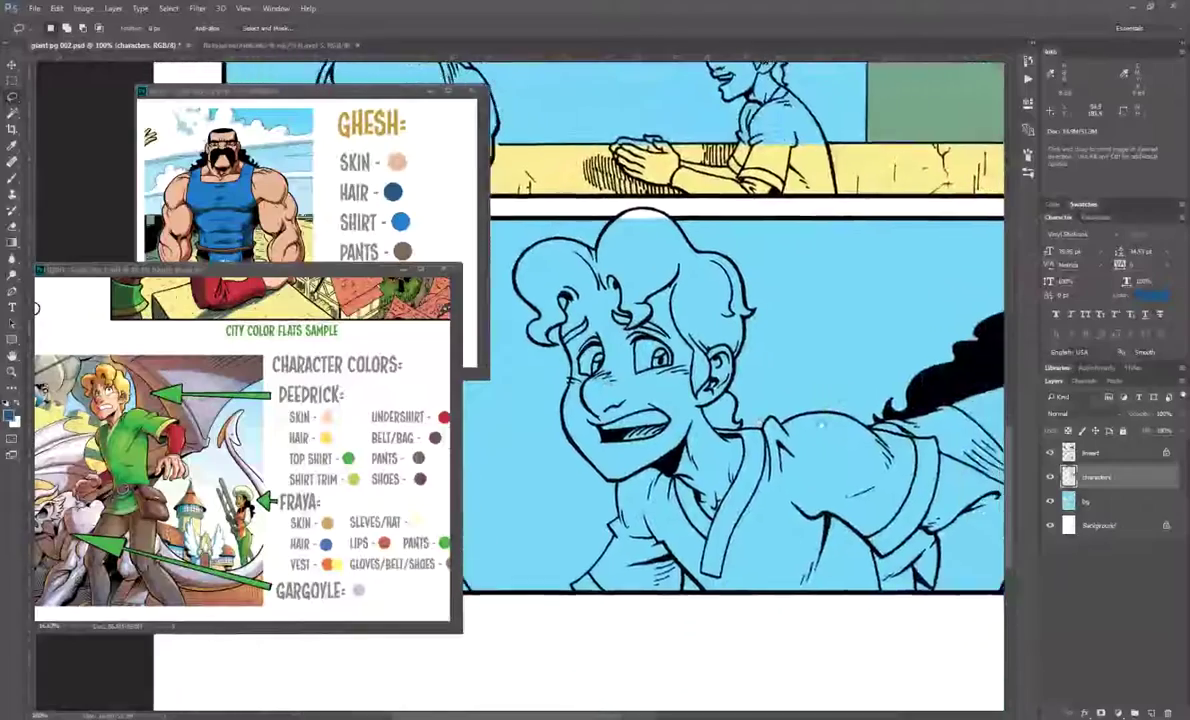
pyautogui.moveTo(985, 75); pyautogui.dragTo(743, 301)
pyautogui.moveTo(570, 188); pyautogui.dragTo(1015, 536)
pyautogui.moveTo(758, 322); pyautogui.dragTo(697, 473)
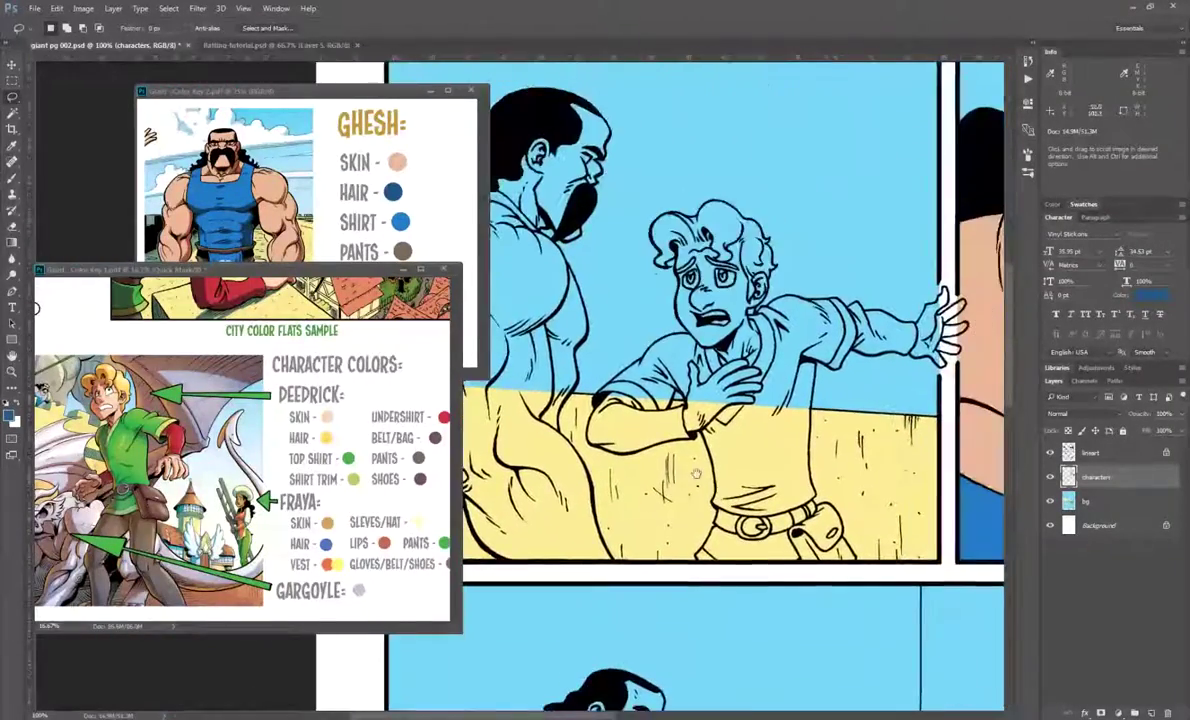
pyautogui.moveTo(757, 416); pyautogui.dragTo(1066, 513)
# Sample Ghesh's skin color for the muscular man standing beside the curly-haired boy
pyautogui.hotkey('ctrl', '+')
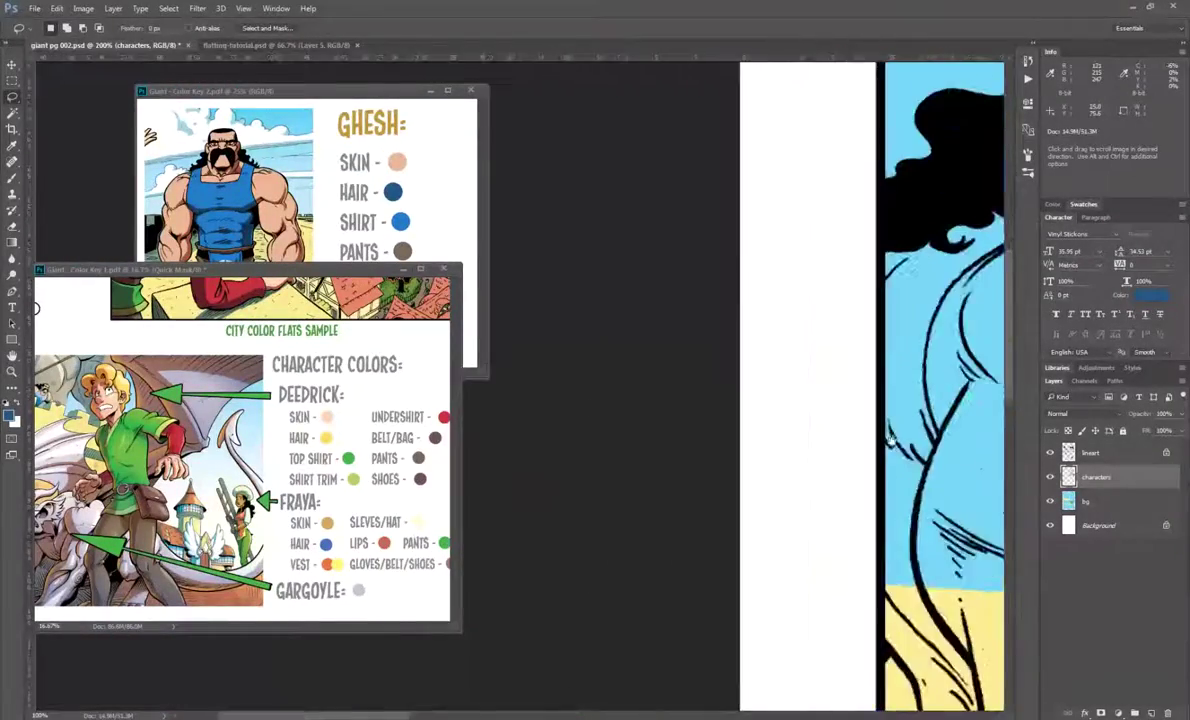
pyautogui.moveTo(880, 541); pyautogui.dragTo(500, 440)
pyautogui.moveTo(555, 333); pyautogui.dragTo(518, 363)
pyautogui.hotkey('ctrl', '-')
pyautogui.hotkey('ctrl', '+')
pyautogui.press('i')
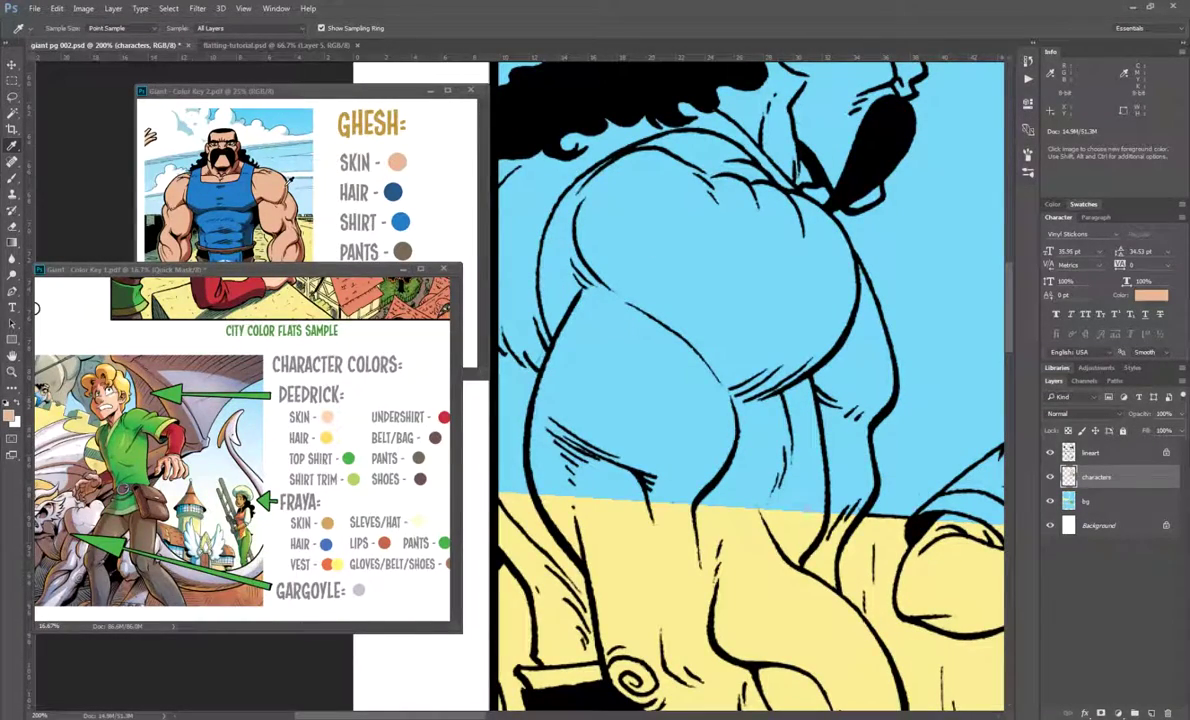
# Switch from the Brush to the Pencil Tool and enlarge its tip
pyautogui.press('b')
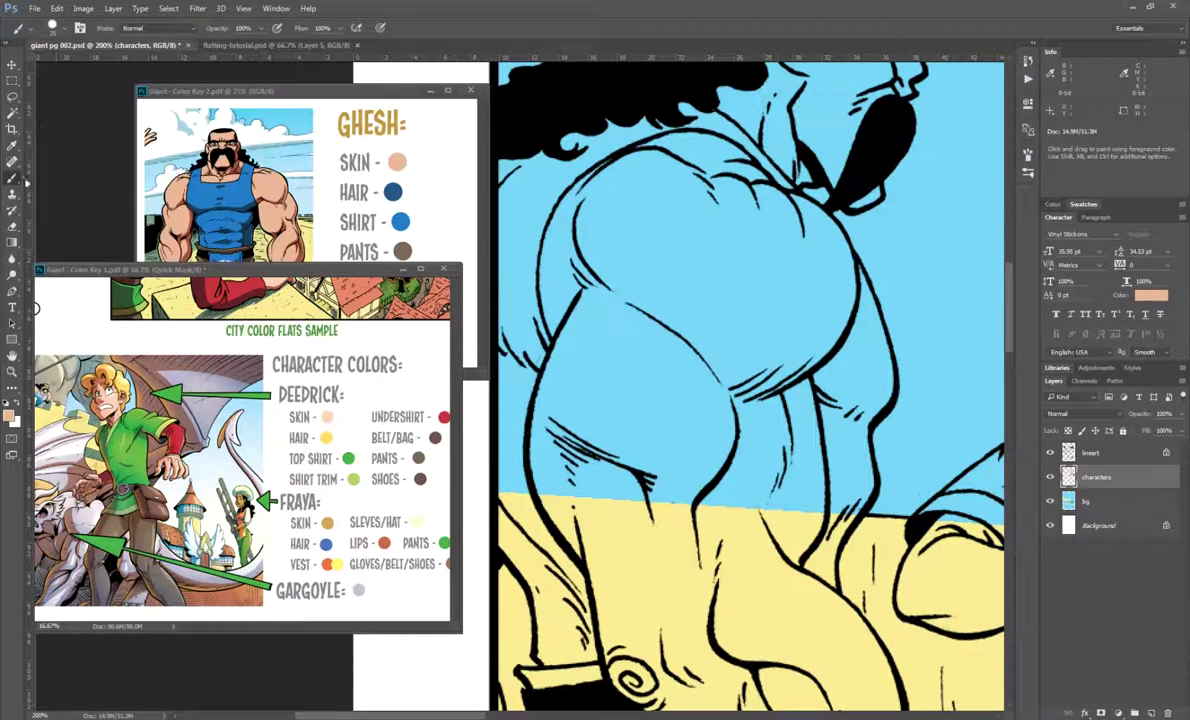
pyautogui.rightClick(14, 180)
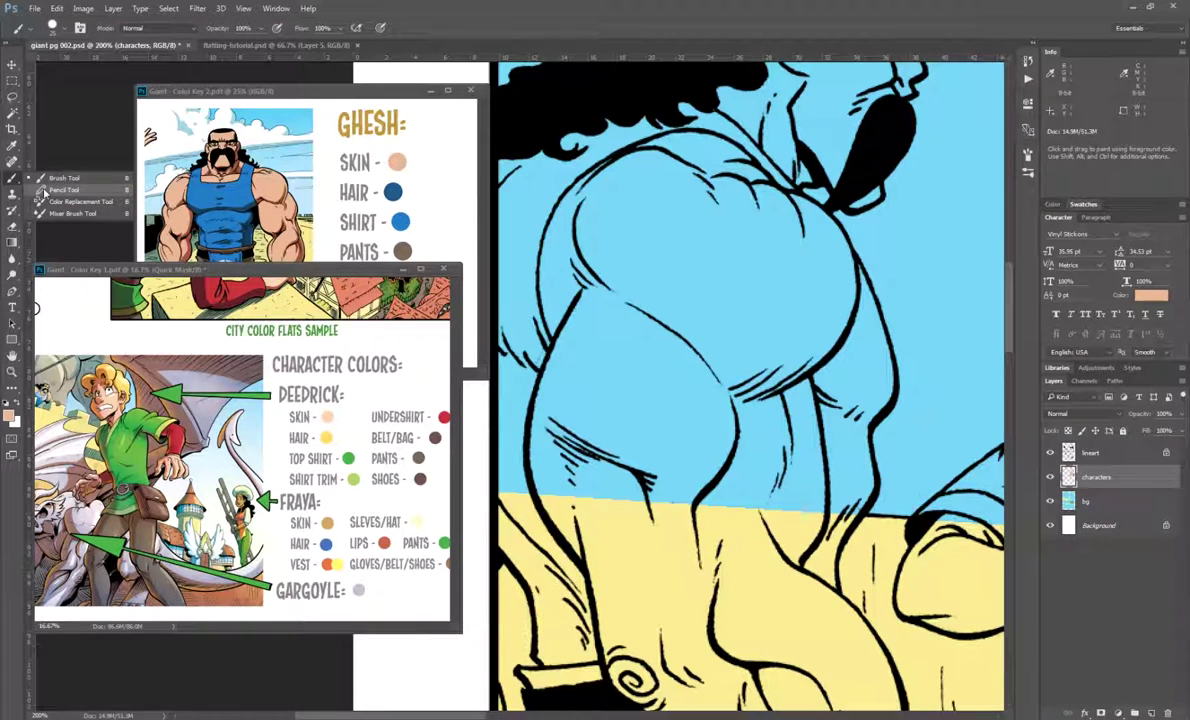
pyautogui.click(45, 173)
pyautogui.press(']')
pyautogui.press(']')
pyautogui.press(']')
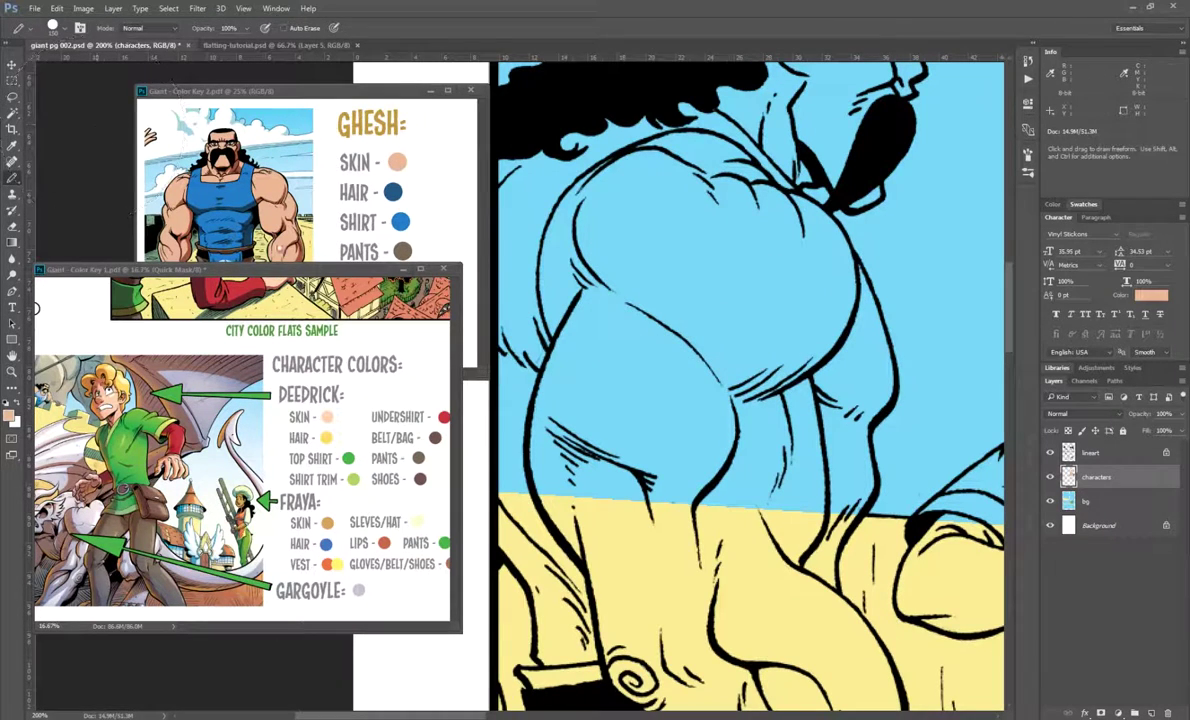
pyautogui.click(8, 180)
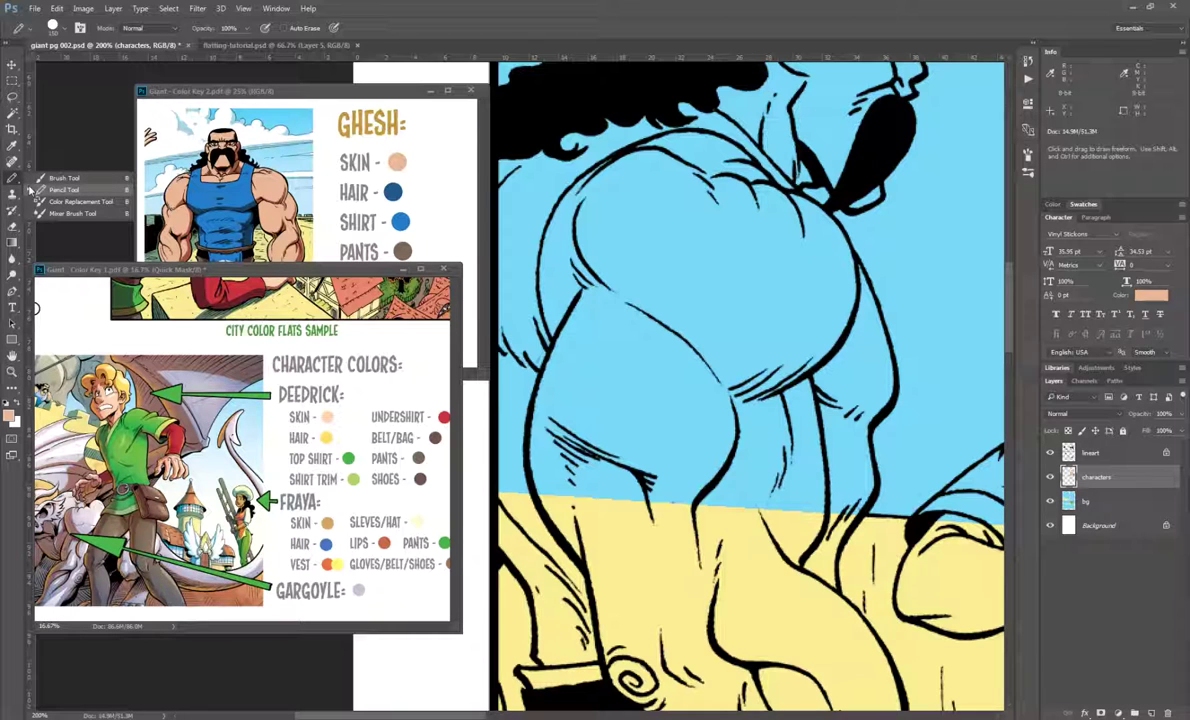
pyautogui.click(40, 190)
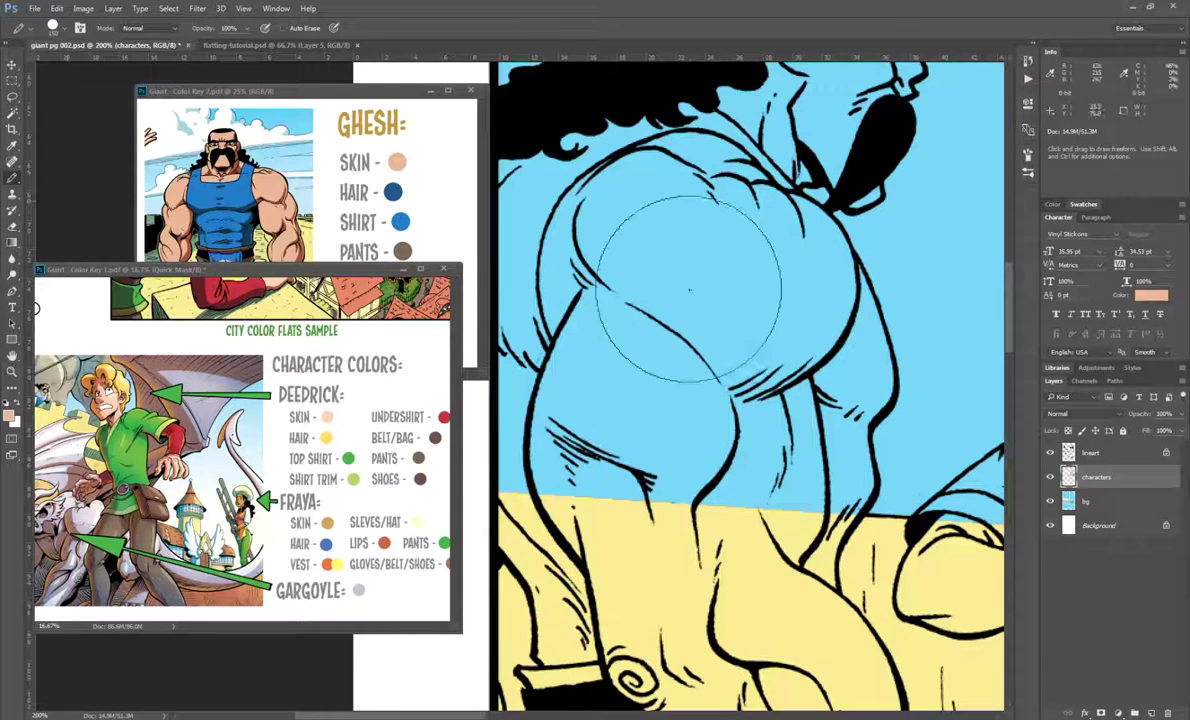
# Try smaller and larger pencil tips, settle on about 50 px, and check the tip's size and hardness settings
pyautogui.press('[')
pyautogui.press('[')
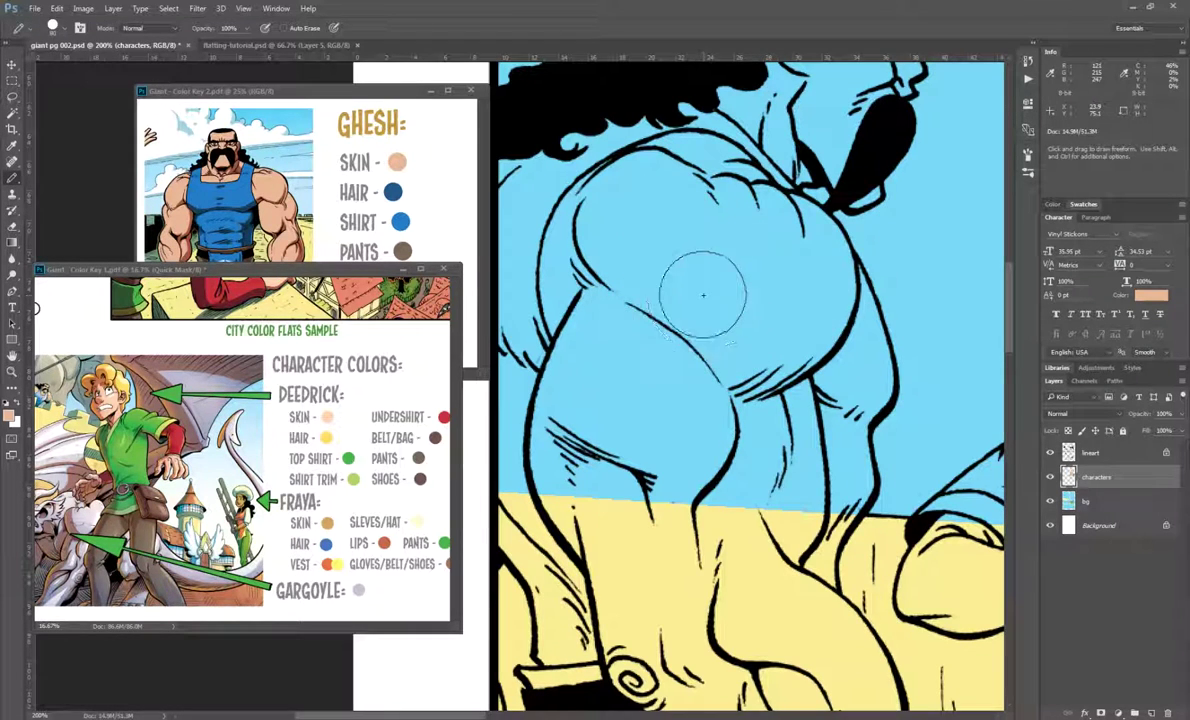
pyautogui.press('[')
pyautogui.press(']')
pyautogui.press(']')
pyautogui.press('[')
pyautogui.press('[')
pyautogui.press('[')
pyautogui.press('[')
pyautogui.press('[')
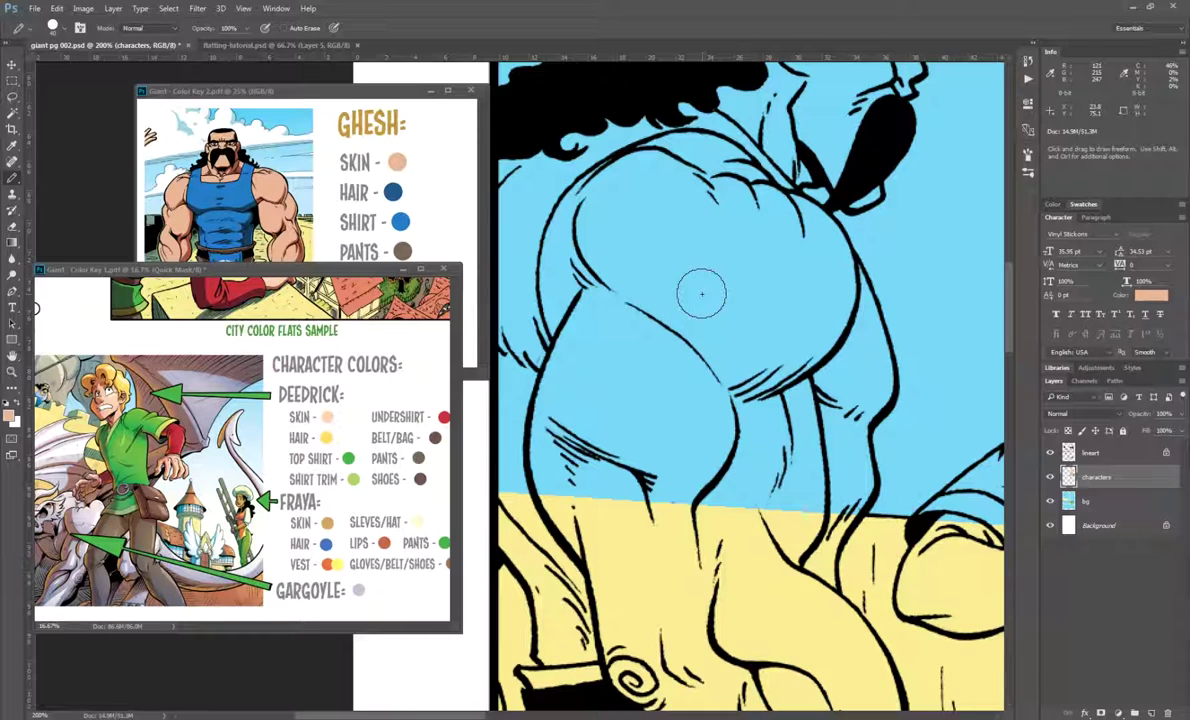
pyautogui.press(']')
pyautogui.press(']')
pyautogui.press(']')
pyautogui.press('[')
pyautogui.press('[')
pyautogui.press('[')
pyautogui.press(']')
pyautogui.press(']')
pyautogui.press(']')
pyautogui.press(']')
pyautogui.press(']')
pyautogui.press(']')
pyautogui.press(']')
pyautogui.press(']')
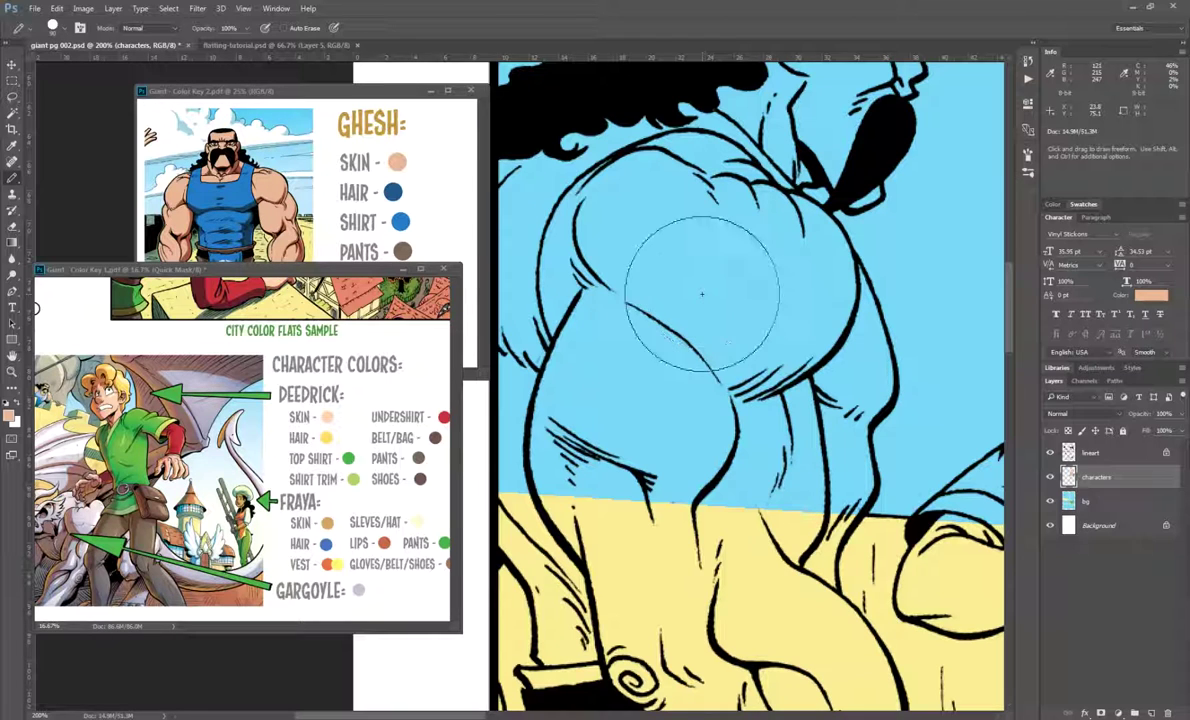
pyautogui.press('[')
pyautogui.press('[')
pyautogui.press('[')
pyautogui.press('[')
pyautogui.press('[')
pyautogui.press('[')
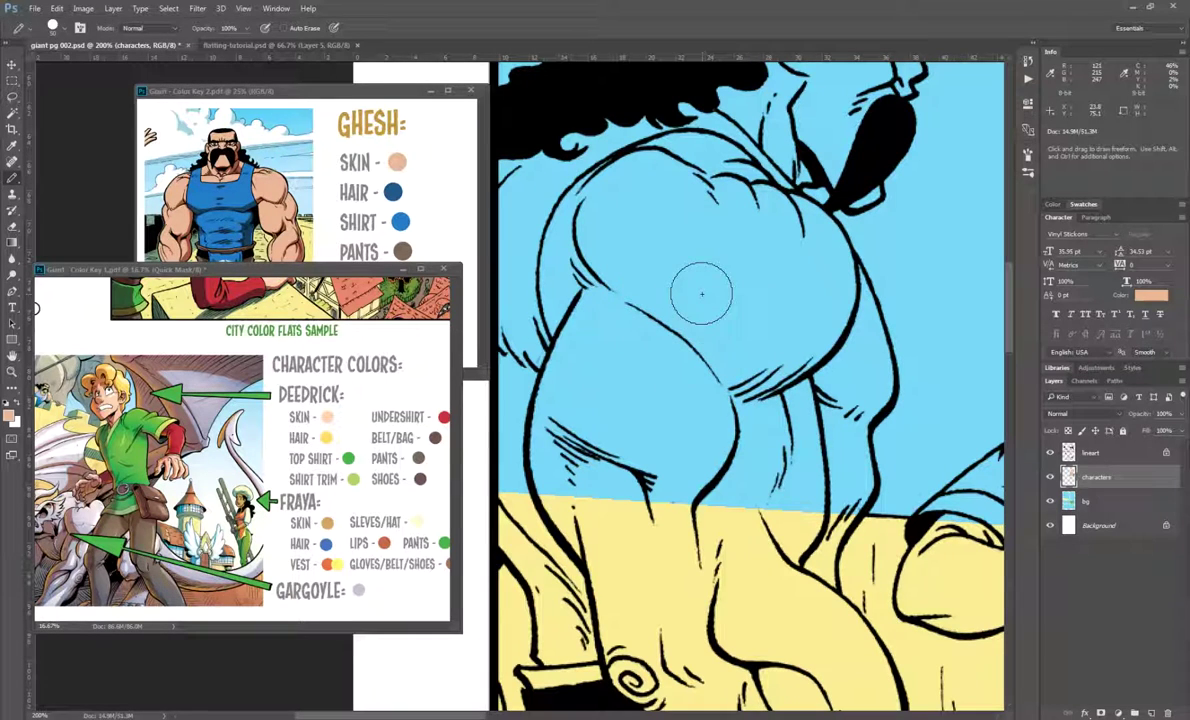
pyautogui.click(64, 30)
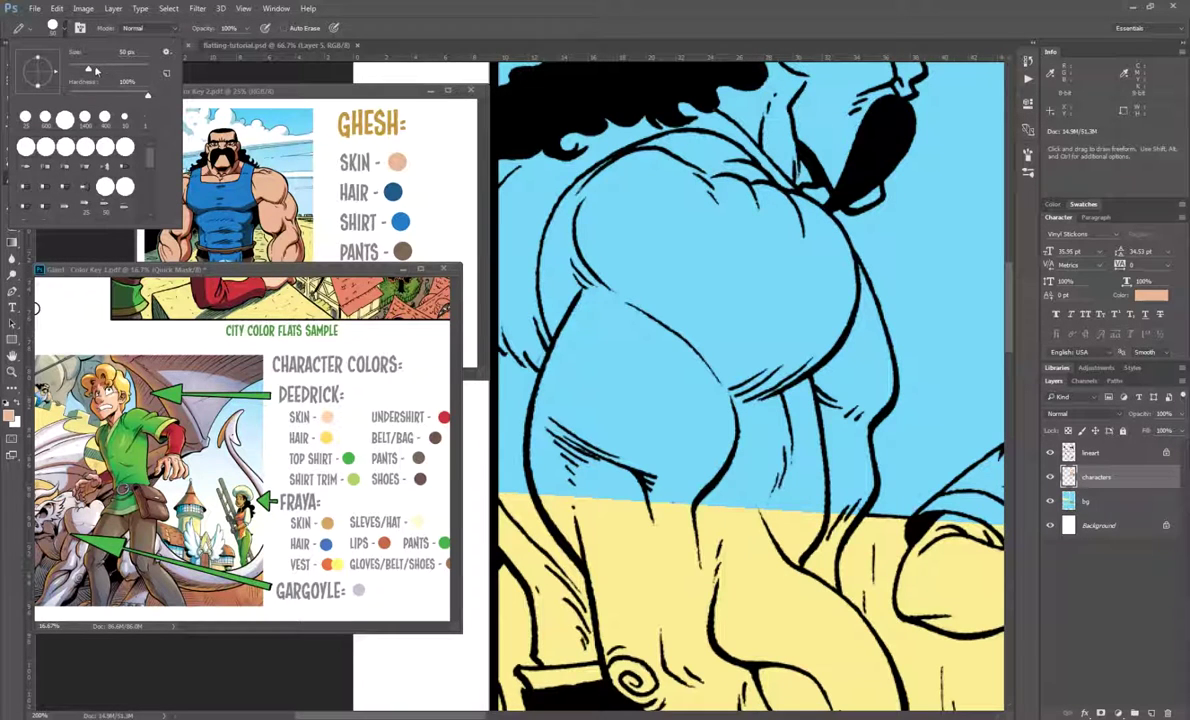
pyautogui.click(438, 27)
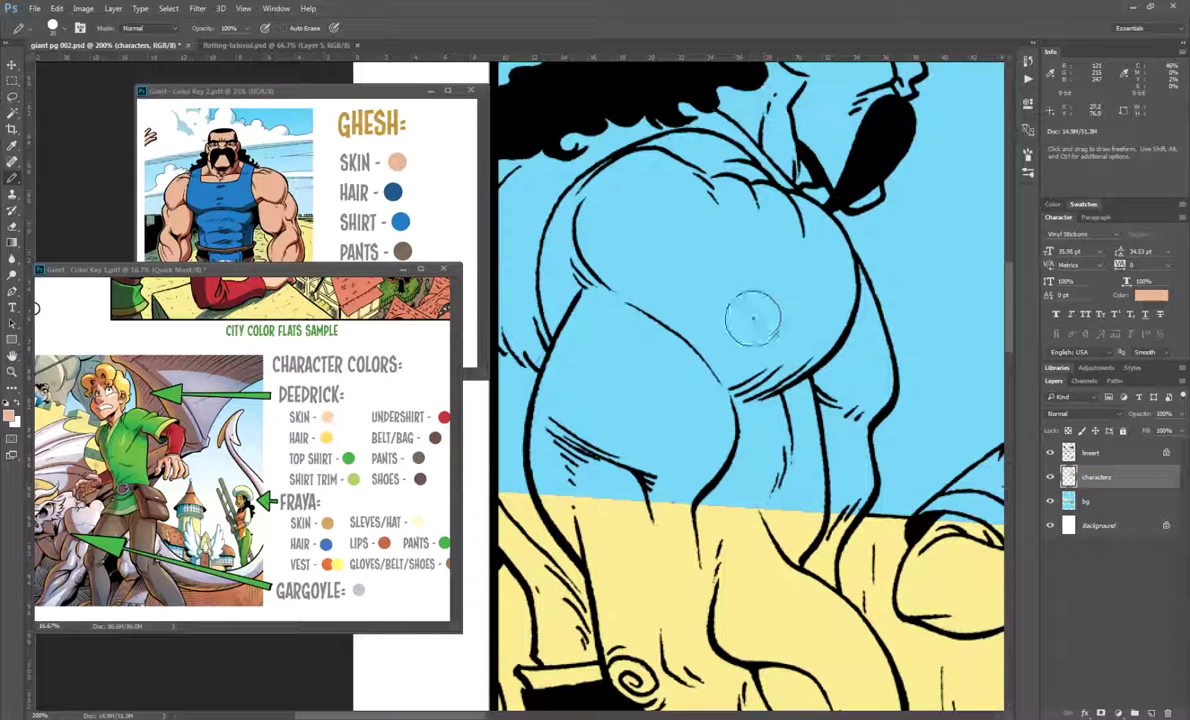
# Paint skin color over the muscular man's shoulder and part of his upper arm, following the shoulder's outline
pyautogui.moveTo(744, 289)
pyautogui.mouseDown()
pyautogui.moveTo(690, 290)
pyautogui.moveTo(770, 310)
pyautogui.moveTo(785, 332)
pyautogui.moveTo(771, 358)
pyautogui.moveTo(664, 420)
pyautogui.moveTo(712, 340)
pyautogui.moveTo(604, 372)
pyautogui.moveTo(606, 280)
pyautogui.moveTo(581, 319)
pyautogui.moveTo(530, 295)
pyautogui.mouseUp()
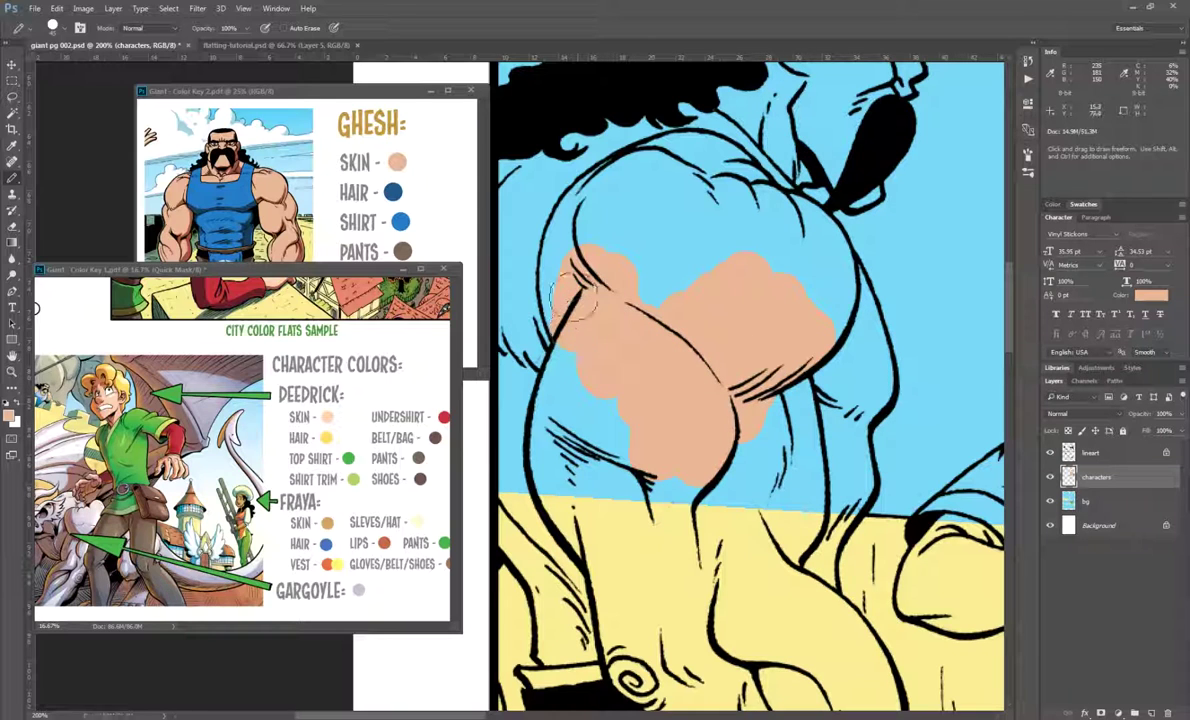
pyautogui.moveTo(568, 222); pyautogui.dragTo(557, 297)
pyautogui.moveTo(620, 233); pyautogui.dragTo(590, 241)
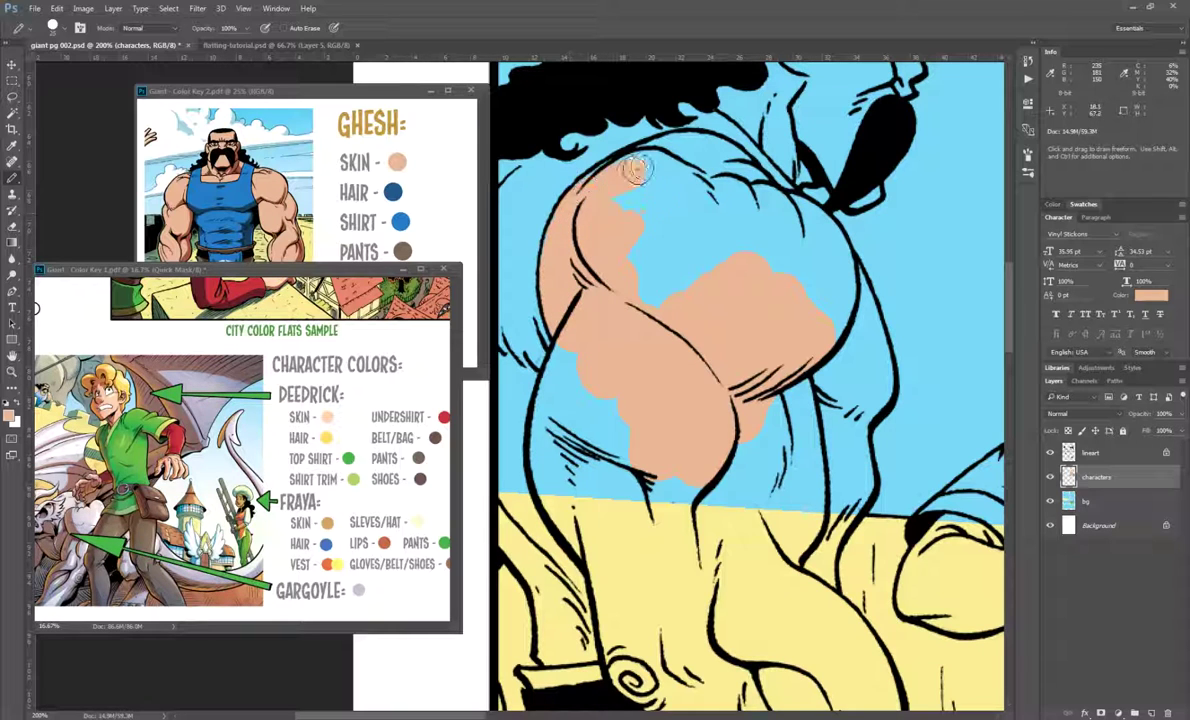
pyautogui.moveTo(641, 167); pyautogui.dragTo(643, 164)
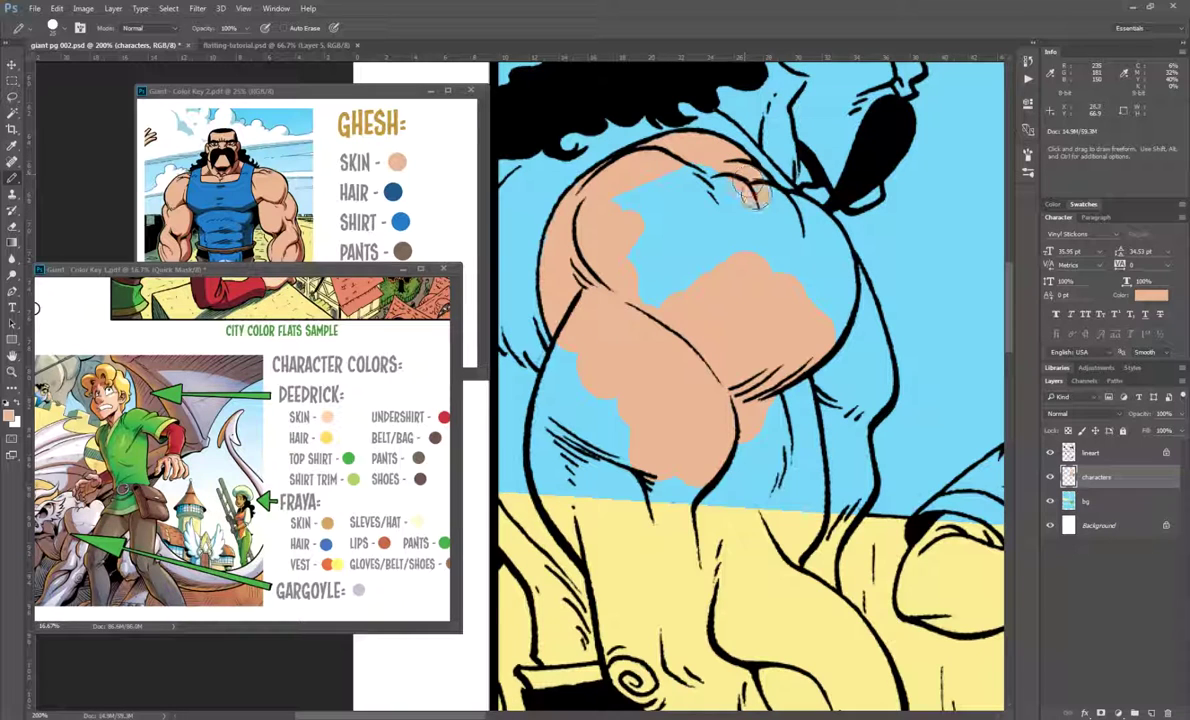
pyautogui.moveTo(710, 190); pyautogui.dragTo(705, 183)
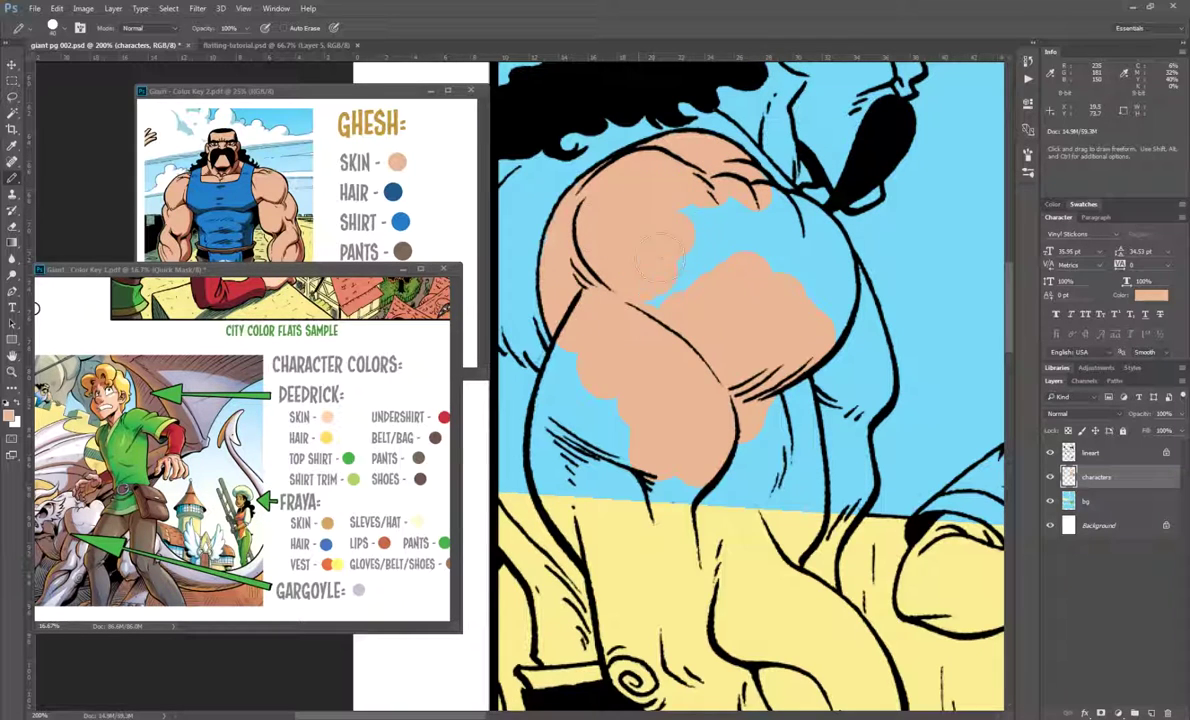
# Paint the rest of the man's shoulder and the torso beside his arm in skin color with a smaller pencil tip
pyautogui.hotkey('ctrl', '+')
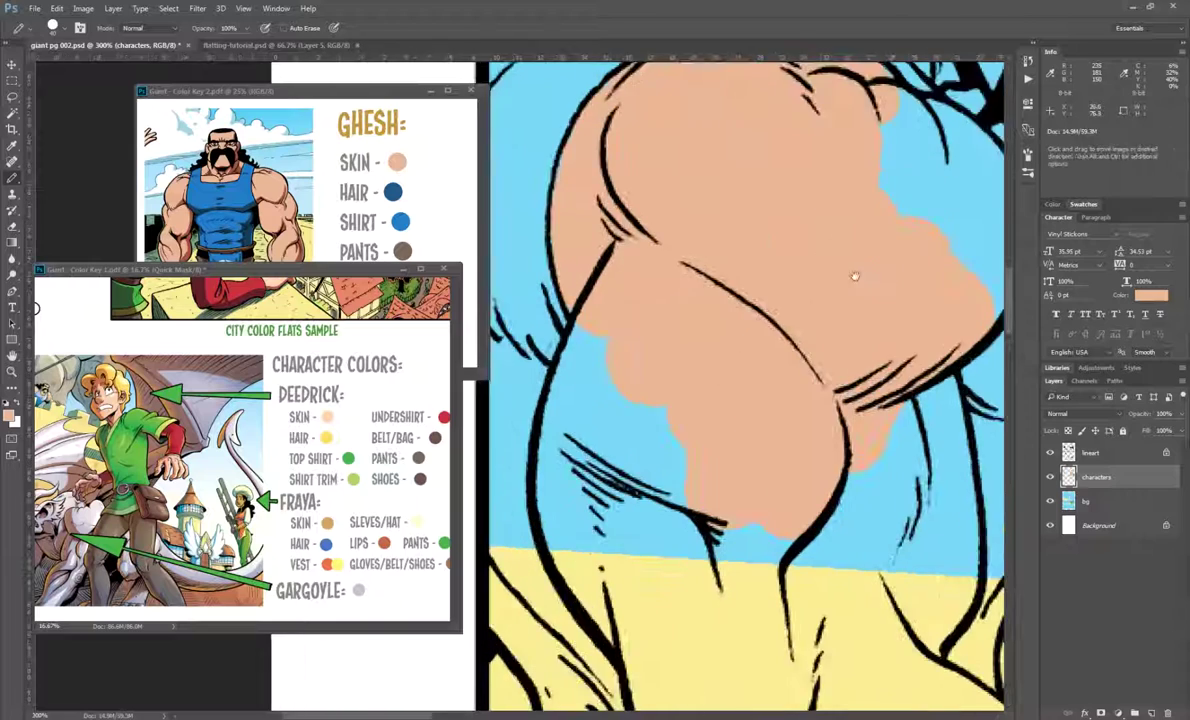
pyautogui.moveTo(855, 276); pyautogui.dragTo(547, 404)
pyautogui.press('[')
pyautogui.press('[')
pyautogui.moveTo(570, 228)
pyautogui.mouseDown()
pyautogui.moveTo(530, 212)
pyautogui.moveTo(645, 265)
pyautogui.moveTo(610, 258)
pyautogui.moveTo(590, 329)
pyautogui.moveTo(672, 430)
pyautogui.moveTo(659, 327)
pyautogui.moveTo(668, 283)
pyautogui.moveTo(696, 353)
pyautogui.moveTo(681, 408)
pyautogui.moveTo(810, 134)
pyautogui.mouseUp()
pyautogui.moveTo(779, 268)
pyautogui.mouseDown()
pyautogui.moveTo(772, 372)
pyautogui.moveTo(735, 245)
pyautogui.moveTo(711, 277)
pyautogui.moveTo(672, 459)
pyautogui.moveTo(646, 335)
pyautogui.moveTo(623, 352)
pyautogui.moveTo(616, 424)
pyautogui.moveTo(598, 455)
pyautogui.moveTo(702, 432)
pyautogui.moveTo(755, 488)
pyautogui.moveTo(755, 420)
pyautogui.moveTo(756, 462)
pyautogui.mouseUp()
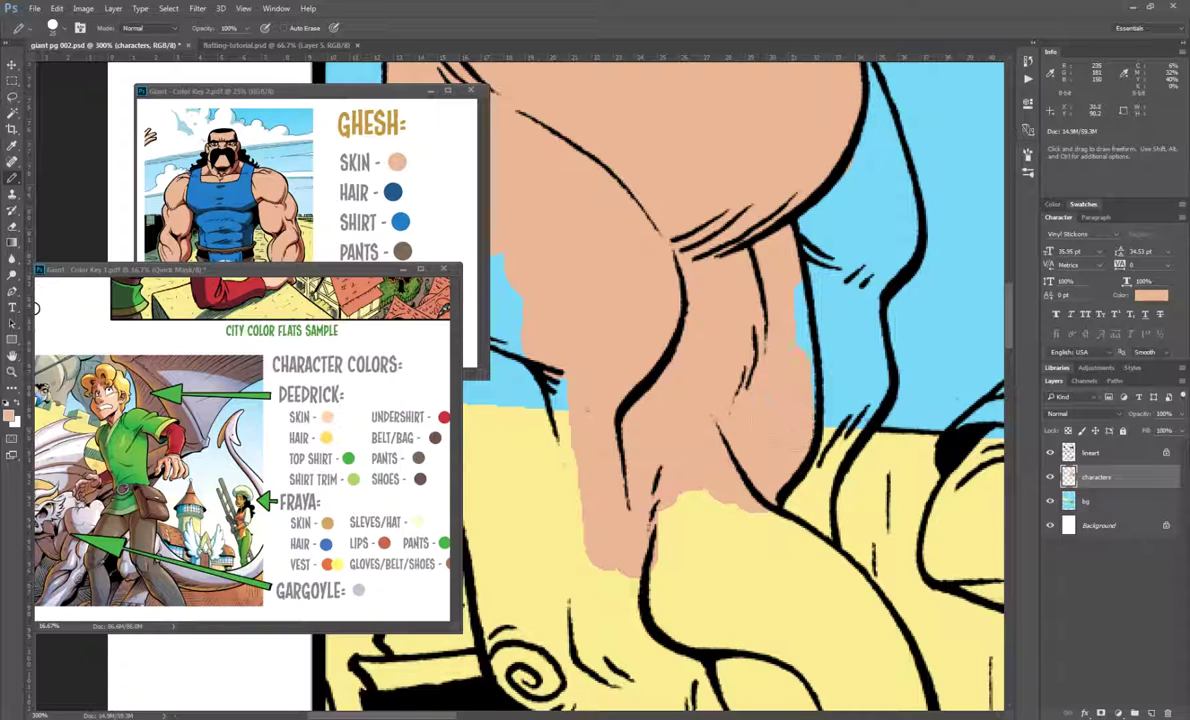
pyautogui.moveTo(794, 410); pyautogui.dragTo(776, 264)
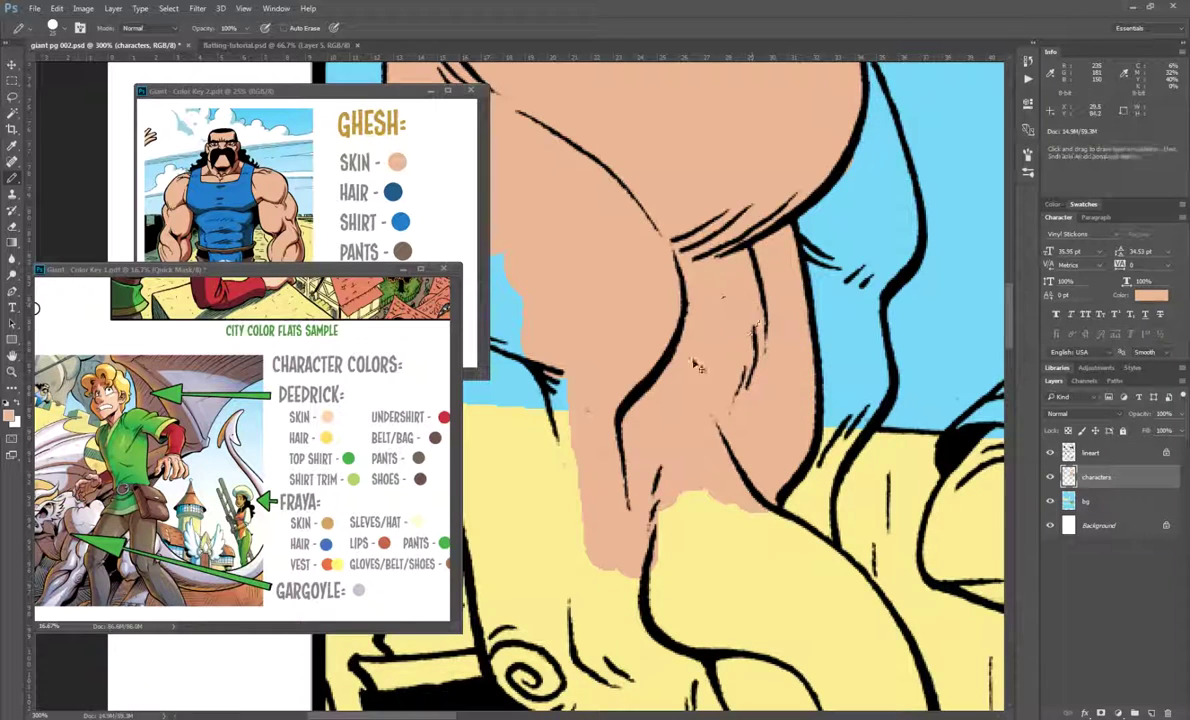
# Paint skin color over the rest of the man's upper arm and down the forearm to the swirl above the black band, undoing a stray stroke
pyautogui.hotkey('ctrl', '-')
pyautogui.moveTo(711, 356); pyautogui.dragTo(762, 363)
pyautogui.hotkey('ctrl', '+')
pyautogui.moveTo(645, 268)
pyautogui.mouseDown()
pyautogui.moveTo(659, 234)
pyautogui.moveTo(632, 274)
pyautogui.moveTo(628, 385)
pyautogui.moveTo(624, 372)
pyautogui.moveTo(691, 292)
pyautogui.moveTo(738, 279)
pyautogui.mouseUp()
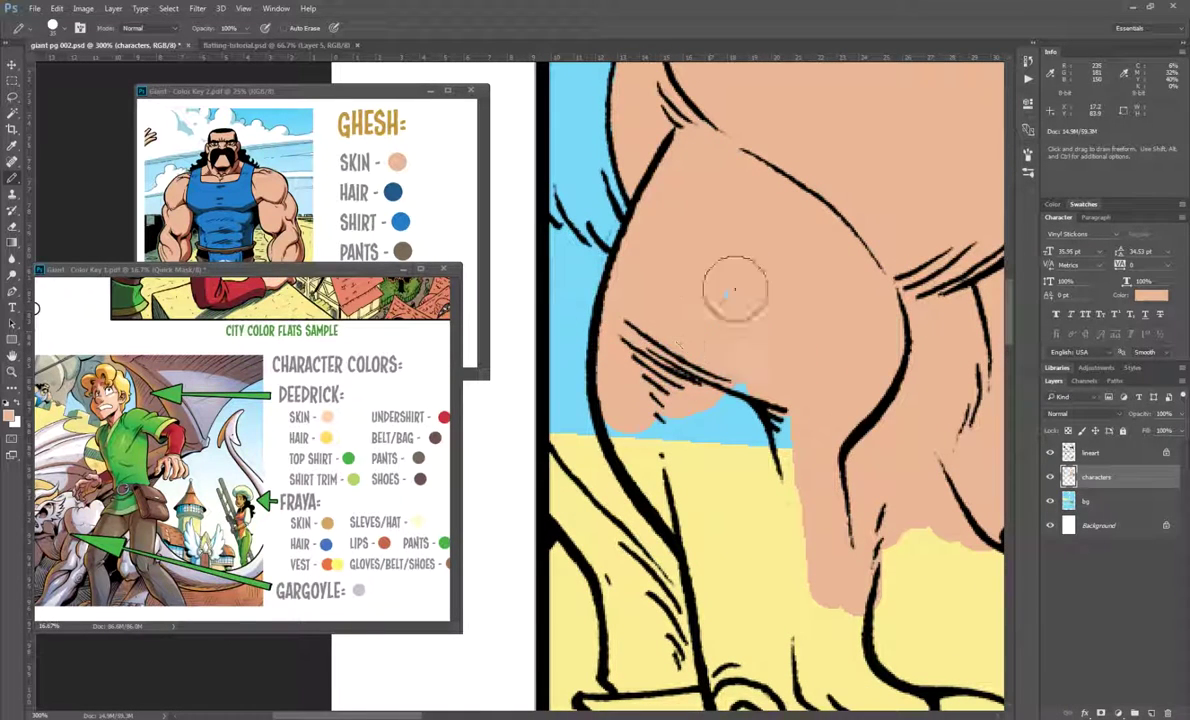
pyautogui.moveTo(682, 373)
pyautogui.mouseDown()
pyautogui.moveTo(600, 430)
pyautogui.moveTo(701, 441)
pyautogui.moveTo(704, 520)
pyautogui.moveTo(663, 485)
pyautogui.moveTo(634, 401)
pyautogui.moveTo(685, 425)
pyautogui.moveTo(795, 429)
pyautogui.moveTo(783, 412)
pyautogui.mouseUp()
pyautogui.hotkey('ctrl', 'z')
pyautogui.moveTo(791, 641); pyautogui.dragTo(747, 422)
pyautogui.moveTo(706, 496)
pyautogui.mouseDown()
pyautogui.moveTo(700, 435)
pyautogui.moveTo(700, 458)
pyautogui.mouseUp()
pyautogui.moveTo(660, 400)
pyautogui.mouseDown()
pyautogui.moveTo(630, 375)
pyautogui.moveTo(645, 295)
pyautogui.moveTo(700, 305)
pyautogui.moveTo(715, 397)
pyautogui.moveTo(800, 360)
pyautogui.moveTo(820, 407)
pyautogui.mouseUp()
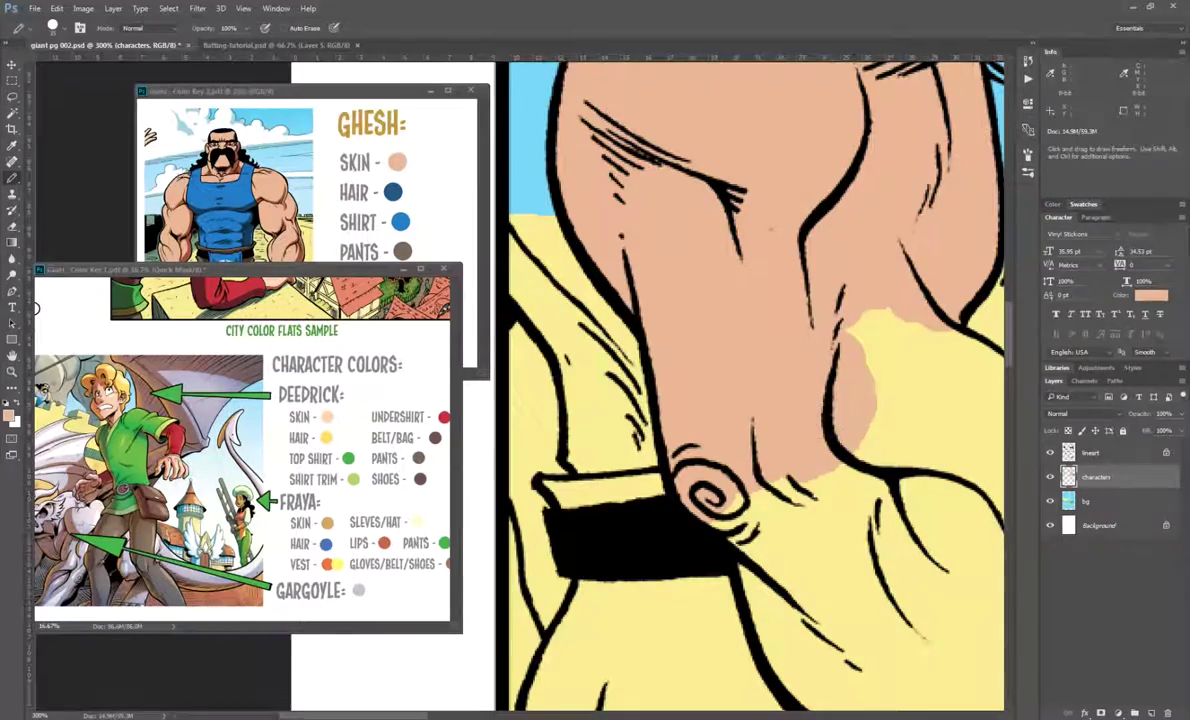